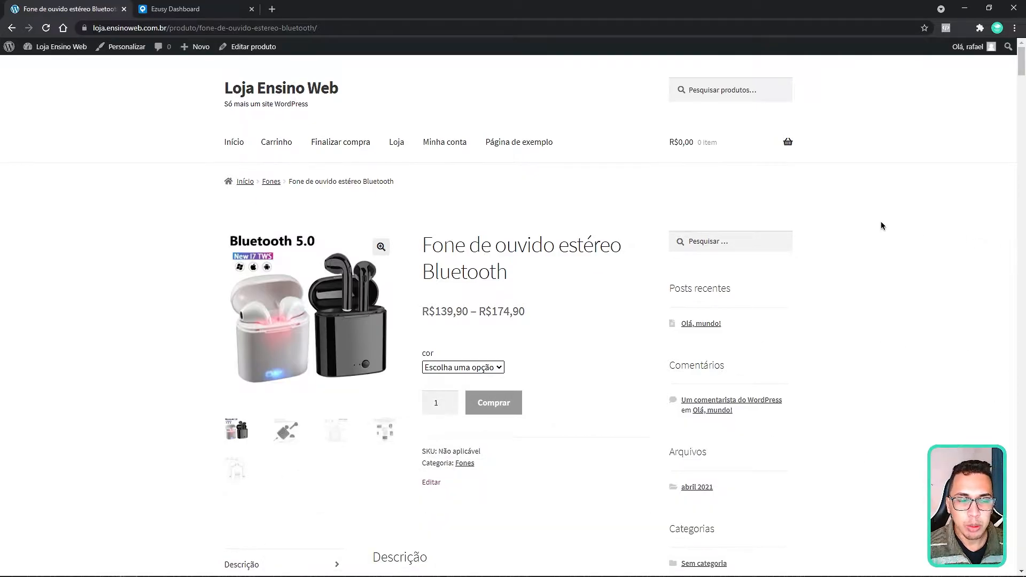
# Step: Check the Bluetooth earphone's title on the store page, and open the products list in Ezusy
pyautogui.moveTo(423, 246); pyautogui.dragTo(508, 272)
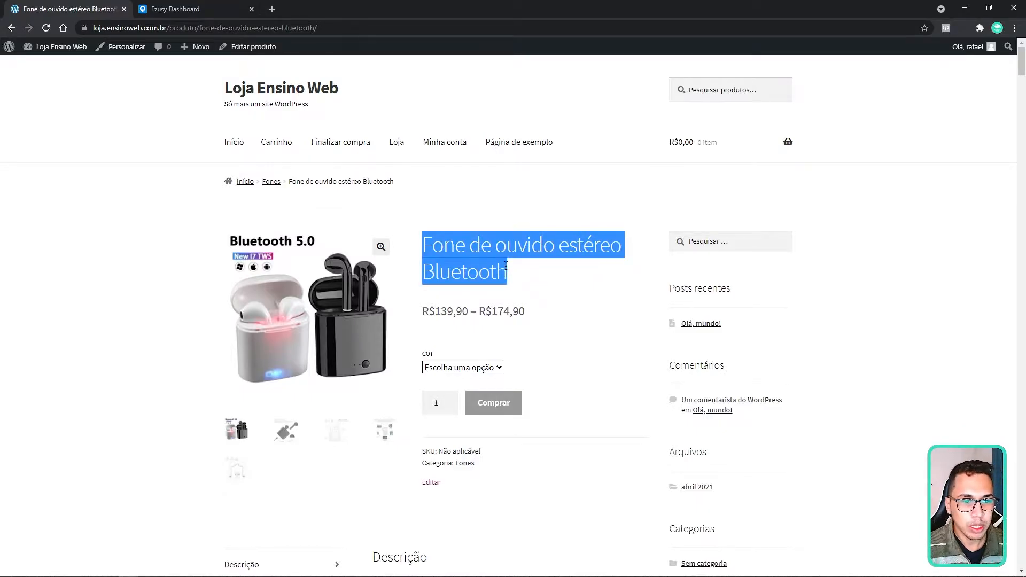
pyautogui.click(175, 9)
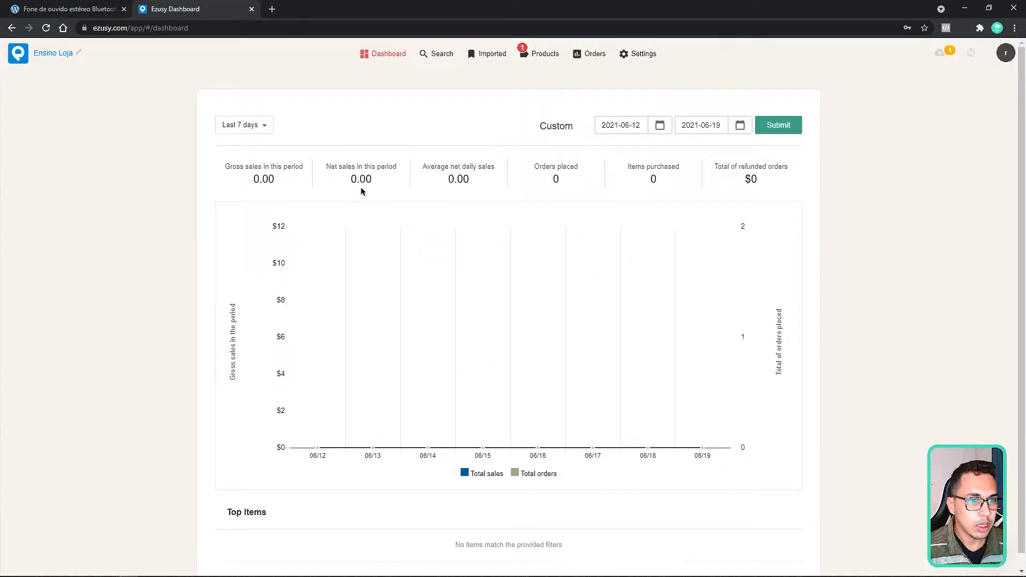
pyautogui.click(538, 56)
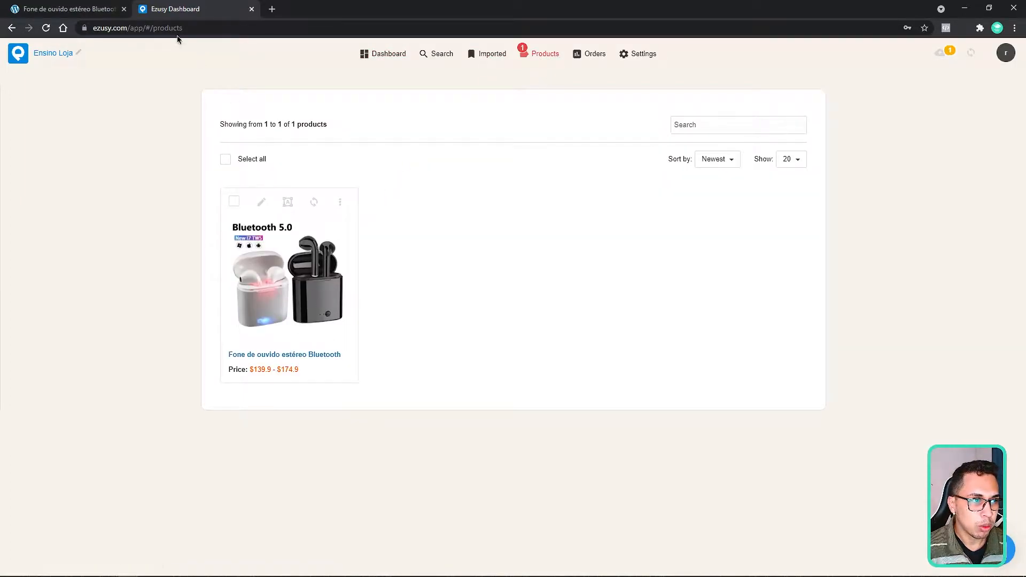
# Step: Review the colour options on the earphone's store page and compare the product with its Ezusy listing
pyautogui.click(81, 9)
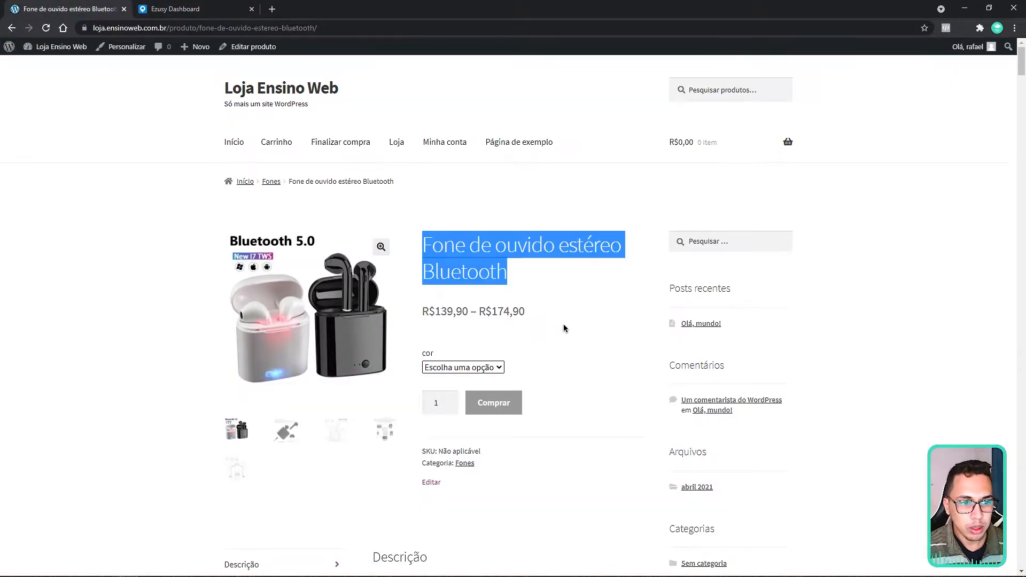
pyautogui.click(468, 367)
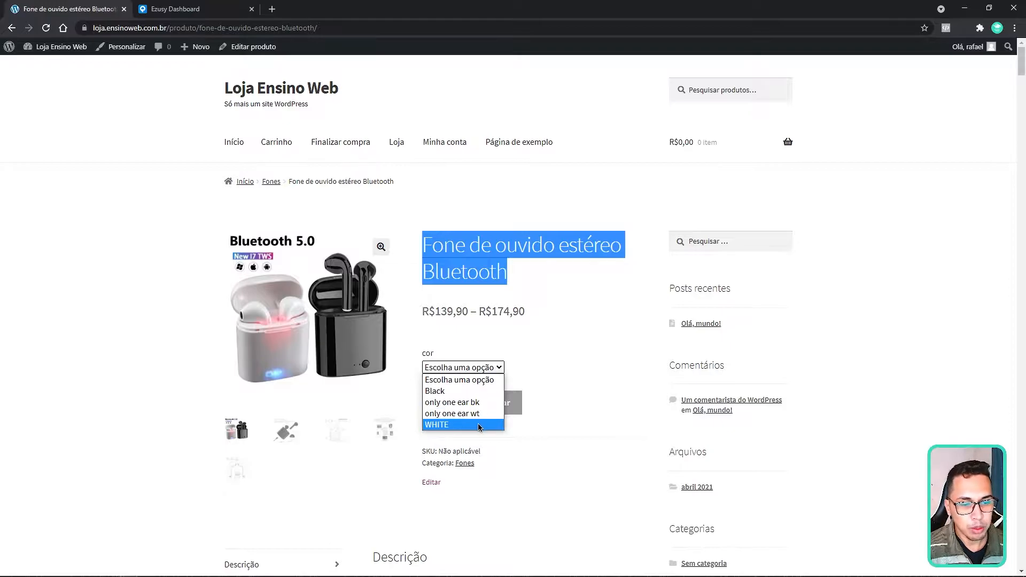
pyautogui.click(552, 344)
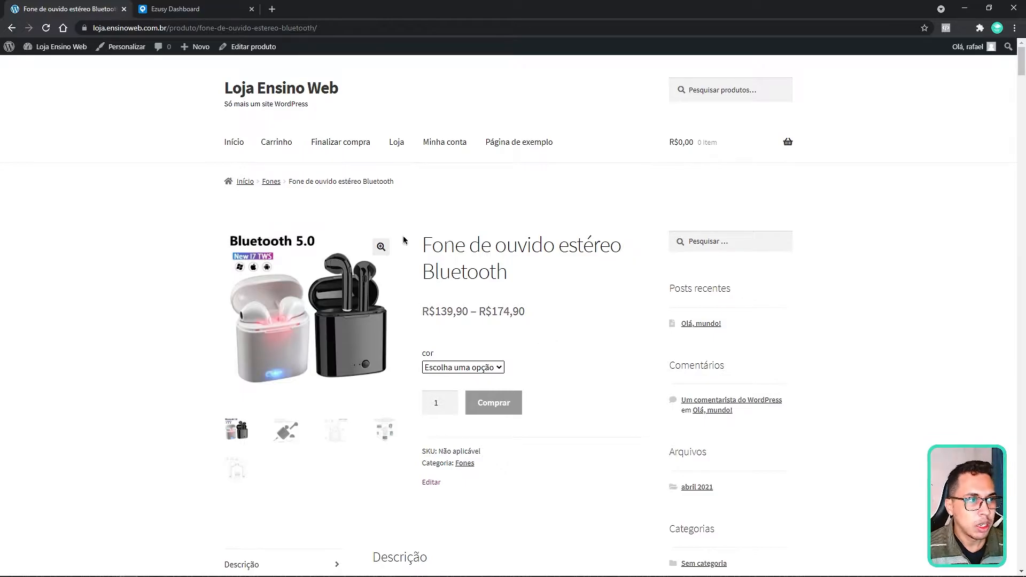
pyautogui.click(190, 8)
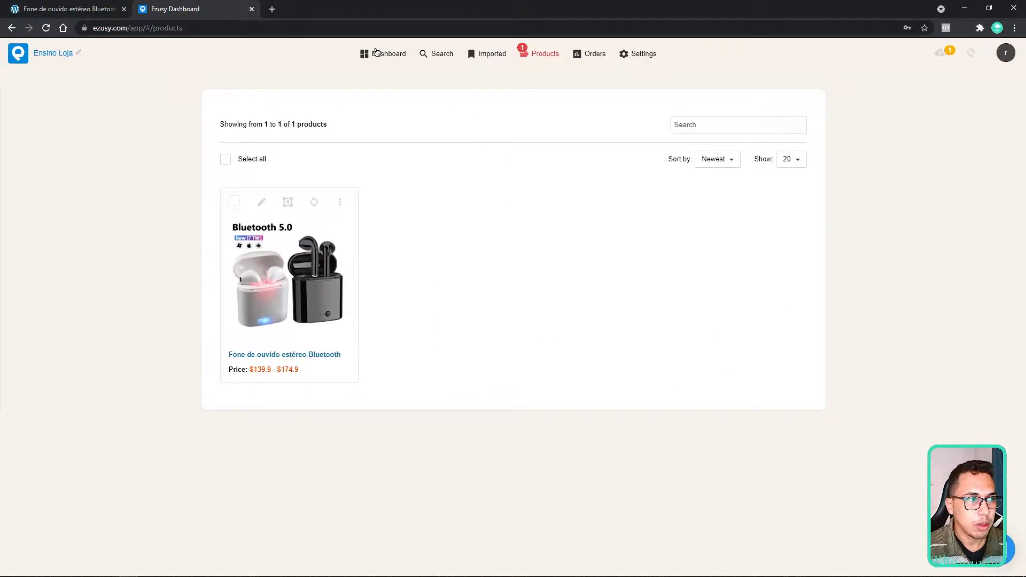
pyautogui.click(61, 7)
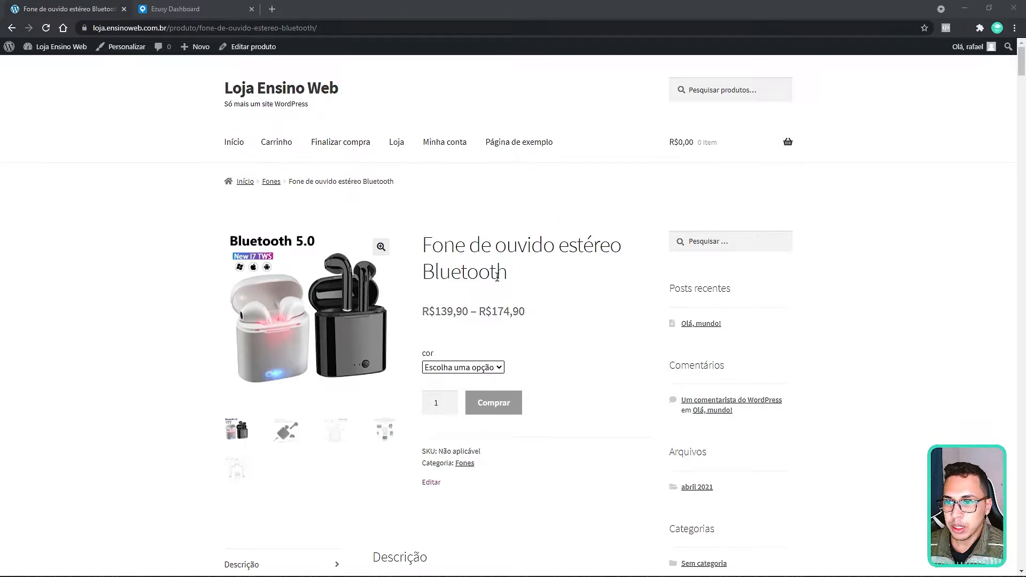
# Step: Open the earphone product for editing in WordPress and go to its product data section
pyautogui.click(254, 48)
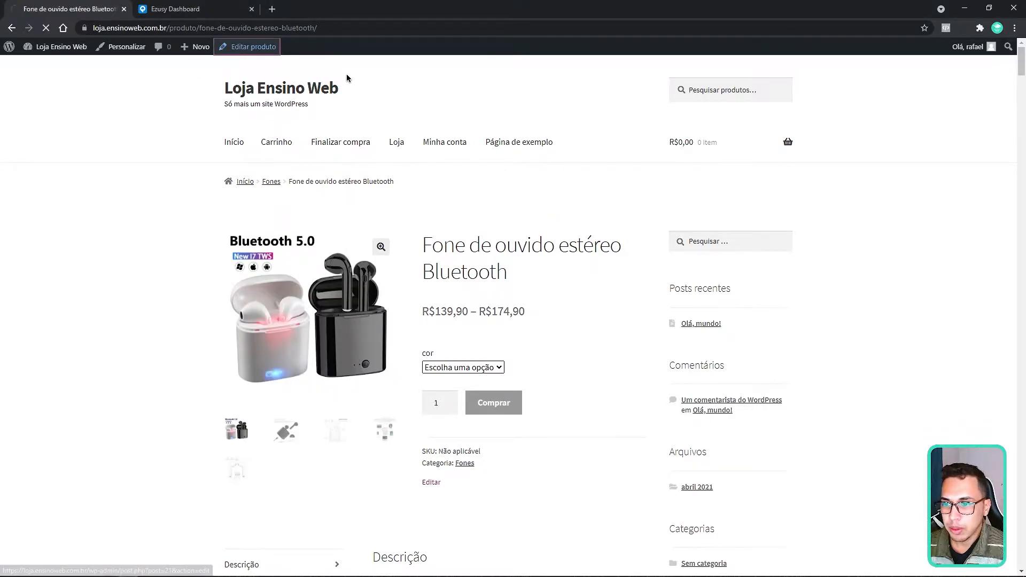
pyautogui.scroll(-7, 827, 282)
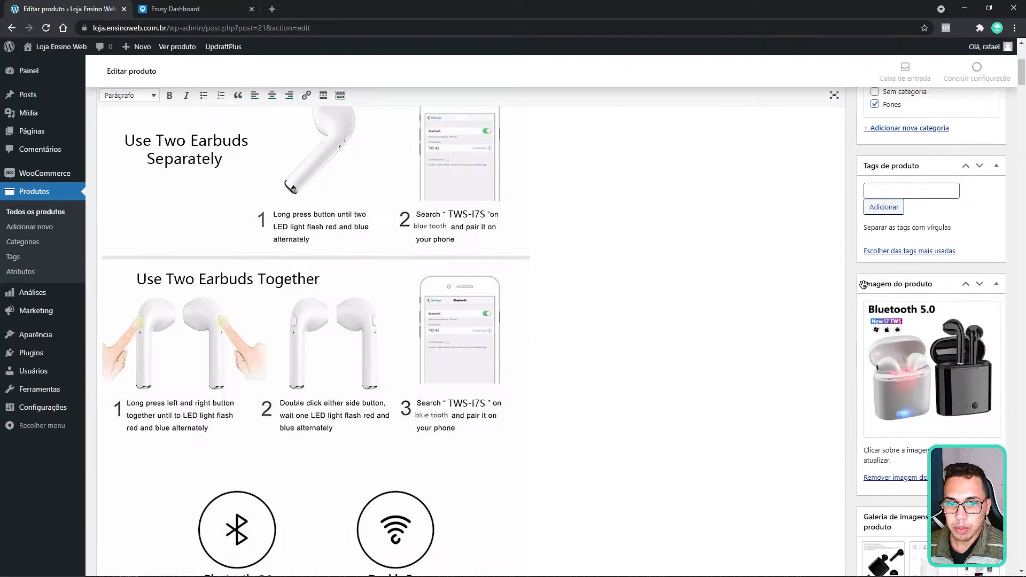
pyautogui.moveTo(1021, 102); pyautogui.dragTo(1012, 513)
pyautogui.scroll(-12, 602, 289)
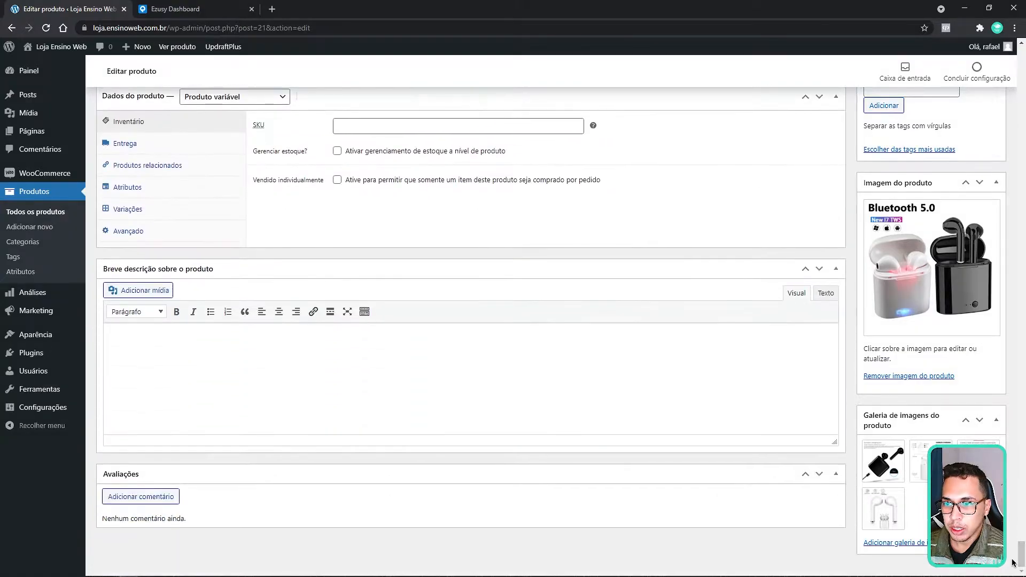
pyautogui.scroll(5, 632, 317)
pyautogui.scroll(-3, 788, 421)
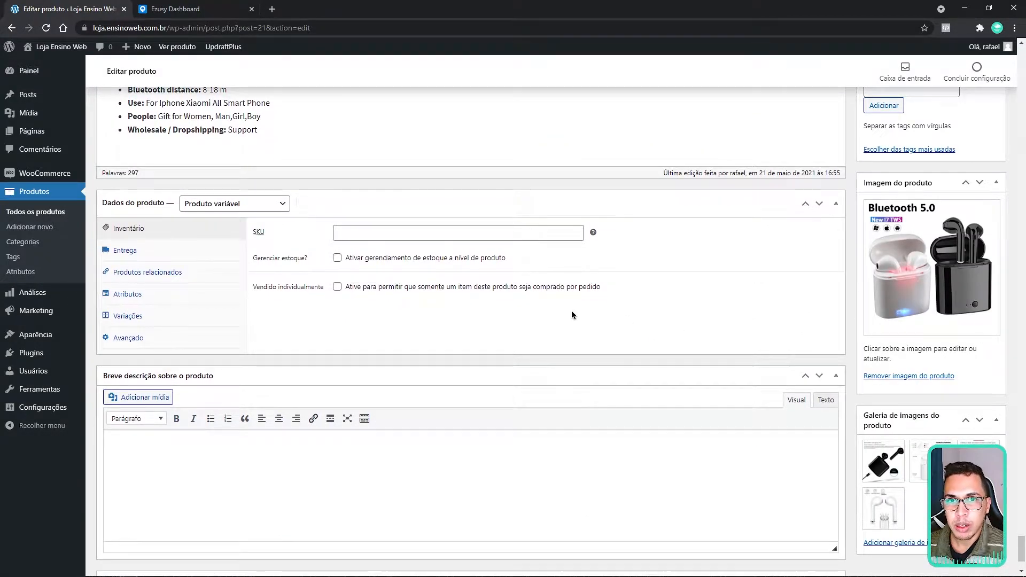
# Step: Open the earphone's AliExpress page from Ezusy, place it beside the WordPress product editor, and return to the editor
pyautogui.click(182, 9)
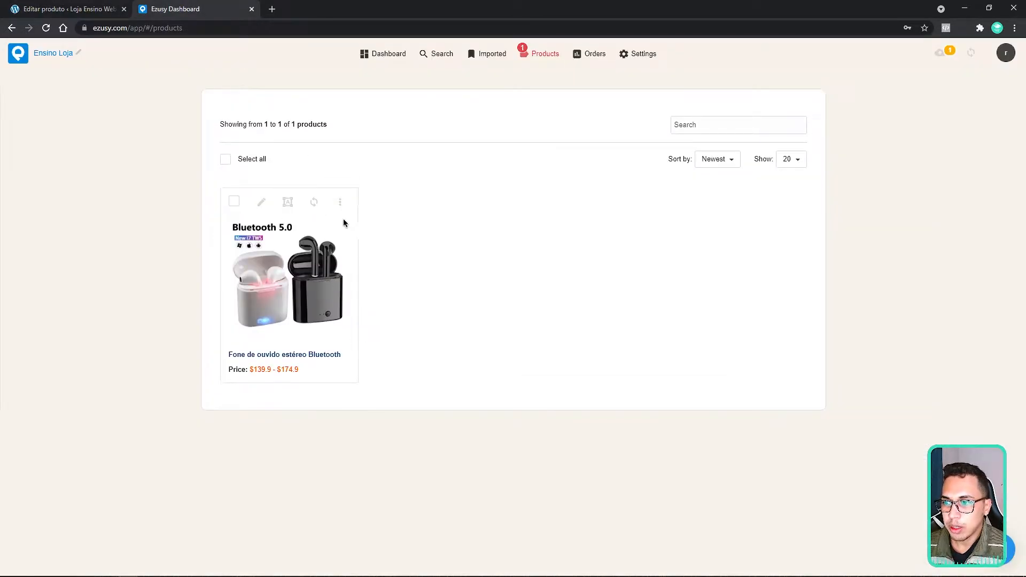
pyautogui.click(316, 355)
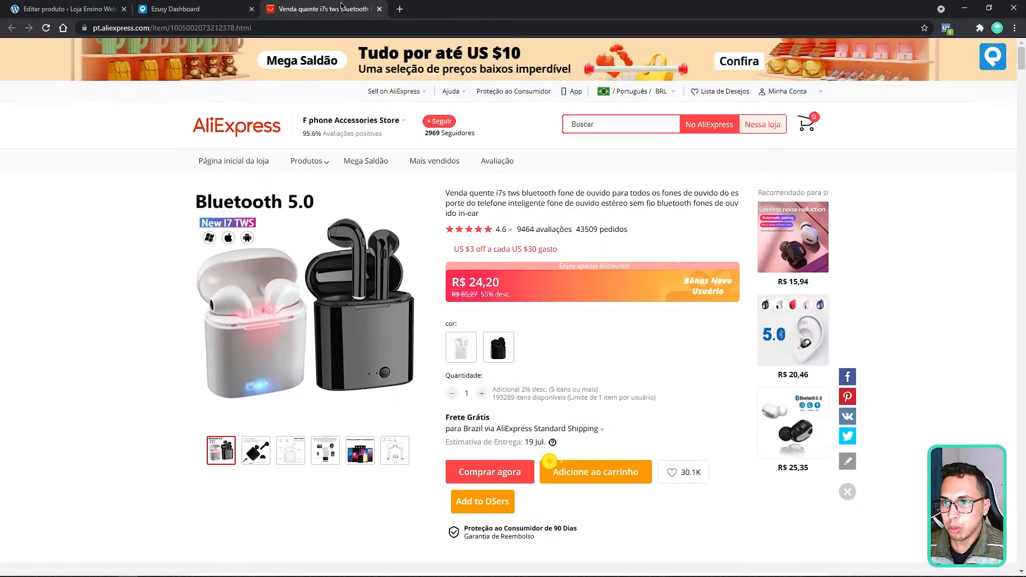
pyautogui.moveTo(325, 9); pyautogui.dragTo(235, 5)
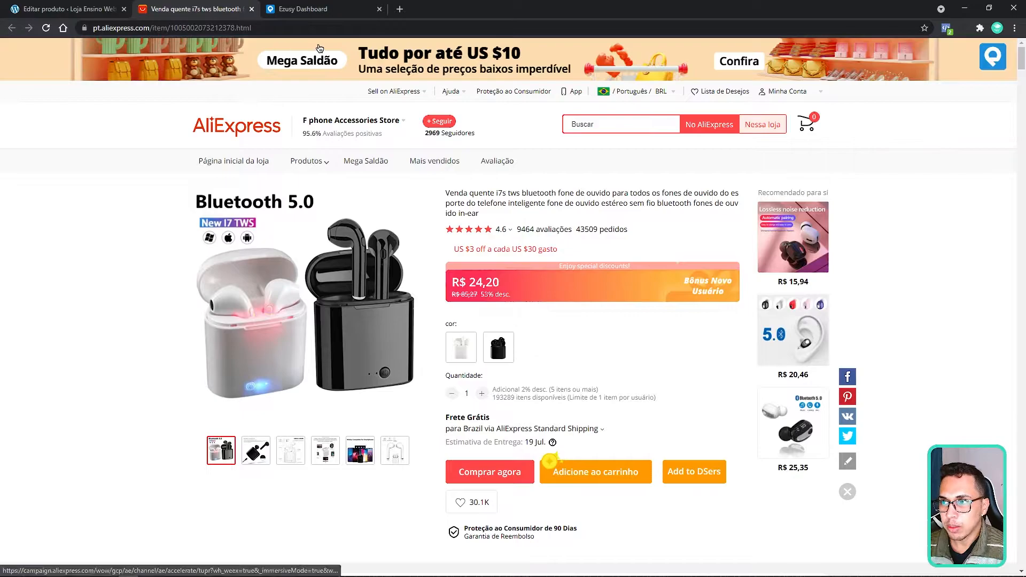
pyautogui.click(307, 8)
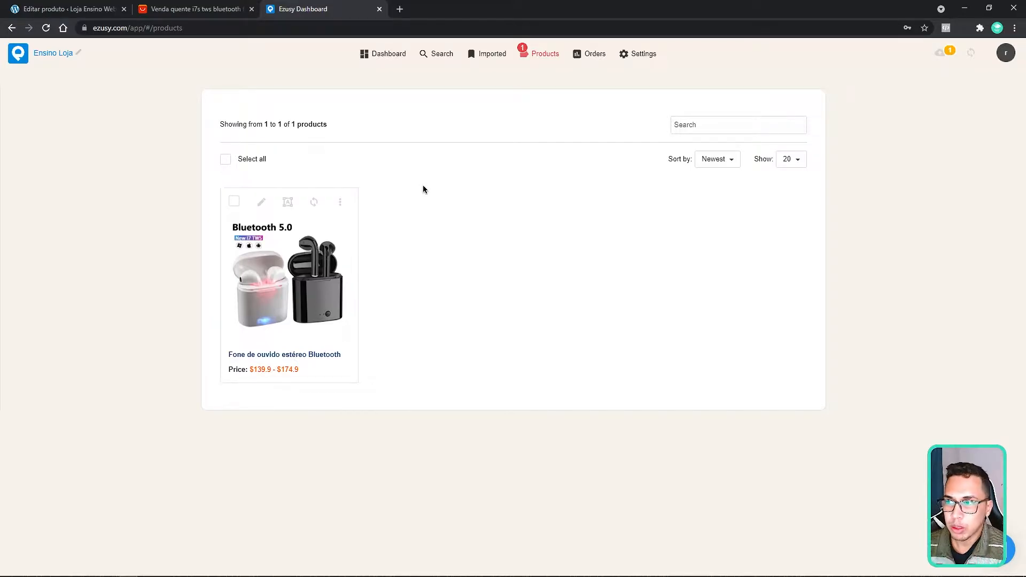
pyautogui.click(198, 8)
pyautogui.click(89, 7)
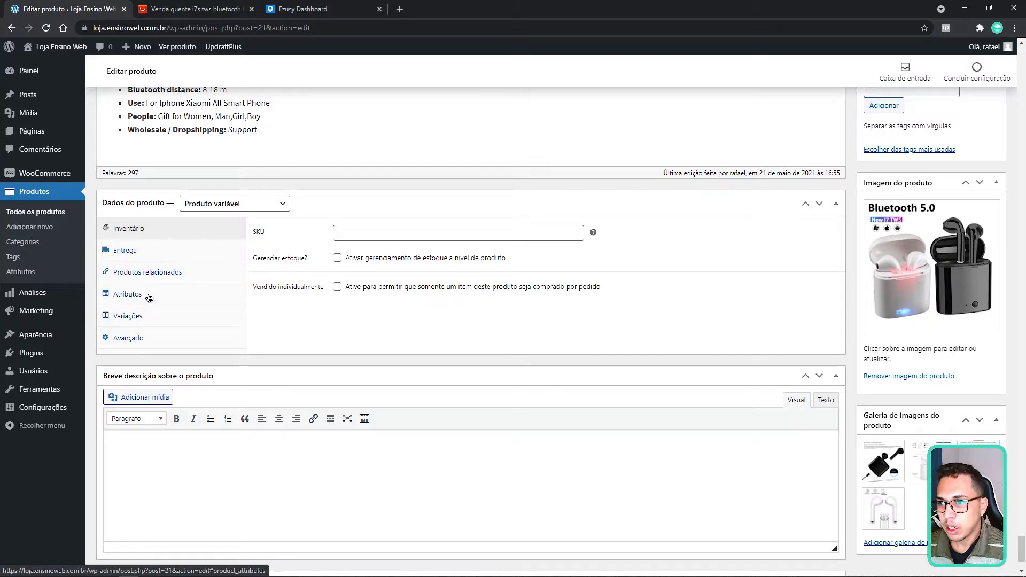
# Step: Expand the product's cor attribute and open the store page in a separate tab to check the cor selector
pyautogui.click(149, 298)
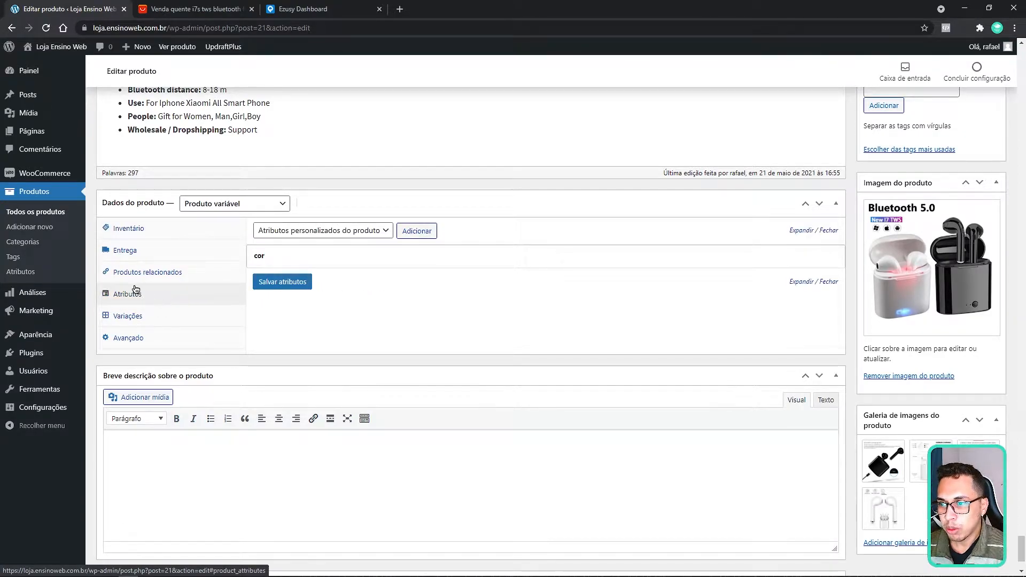
pyautogui.click(448, 261)
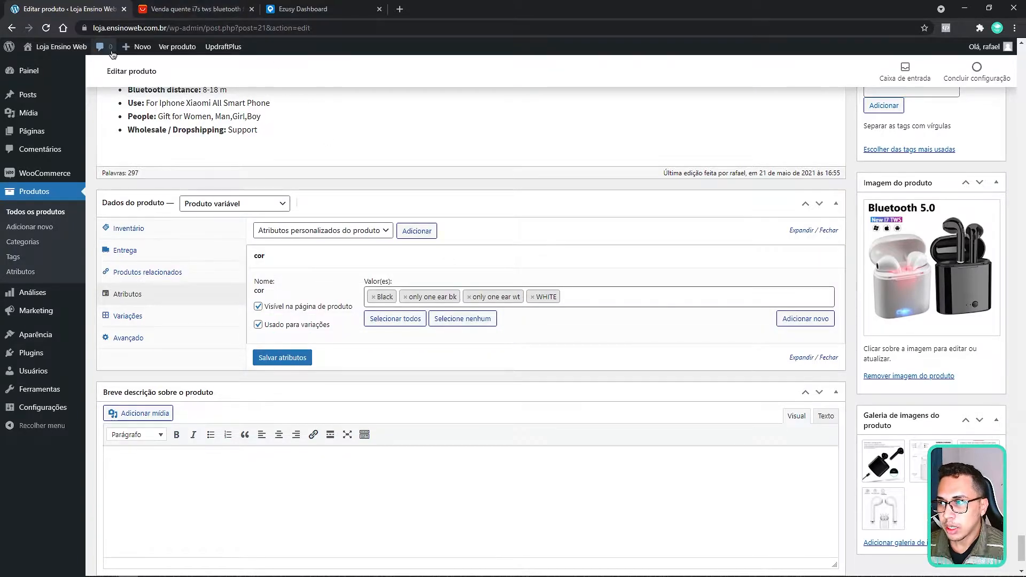
pyautogui.rightClick(178, 47)
pyautogui.click(198, 56)
pyautogui.click(198, 10)
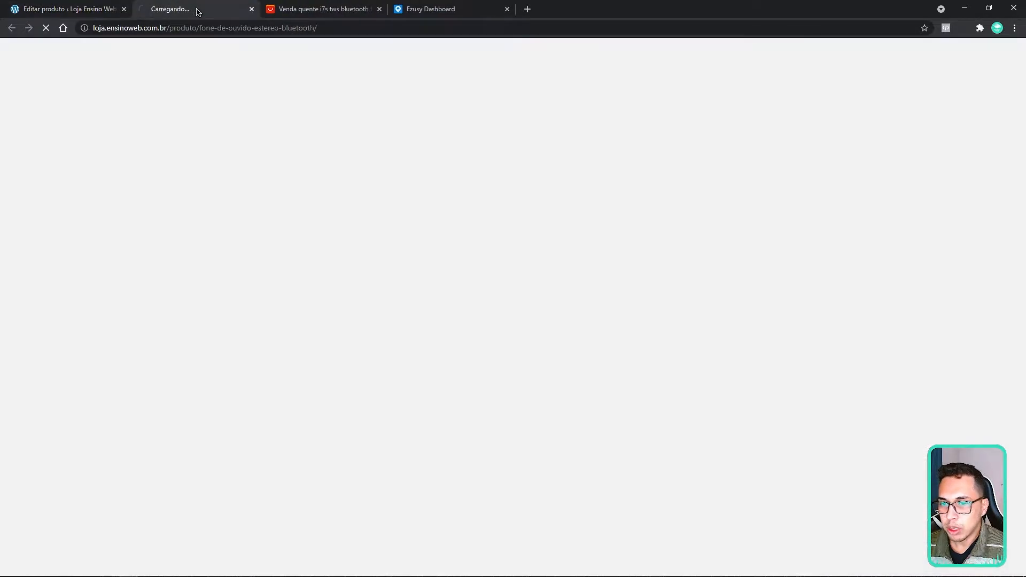
pyautogui.scroll(-2, 411, 262)
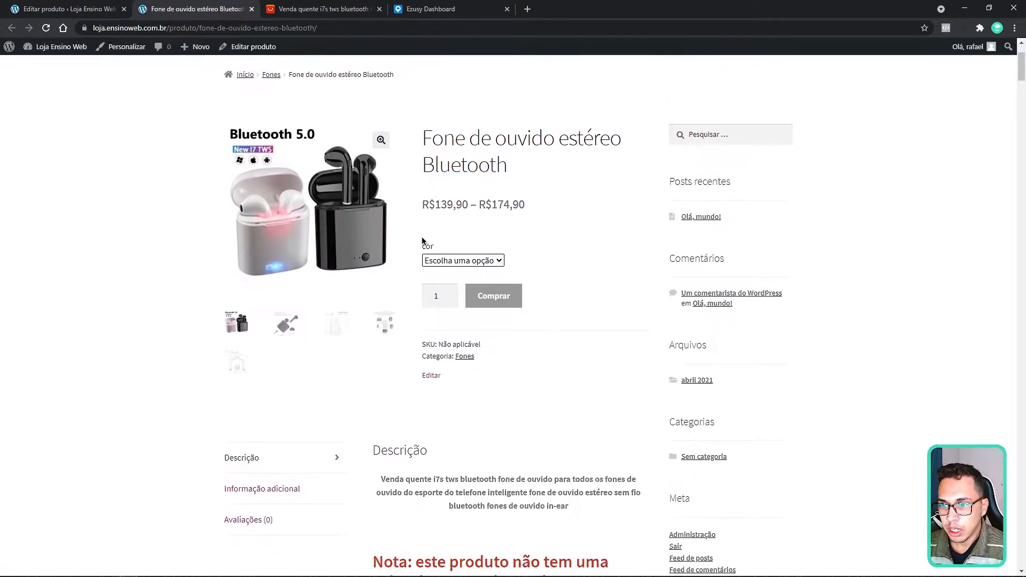
pyautogui.moveTo(423, 245); pyautogui.dragTo(436, 250)
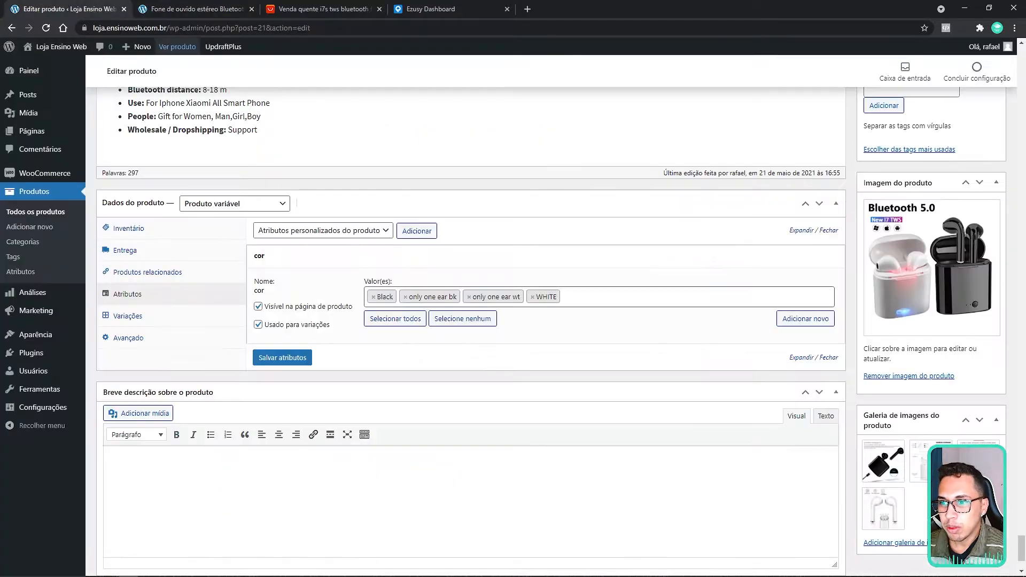
# Step: Return to the product editor and view the terms available for the cor attribute
pyautogui.hotkey('ctrl', 'shift', 'Tab')
pyautogui.click(592, 300)
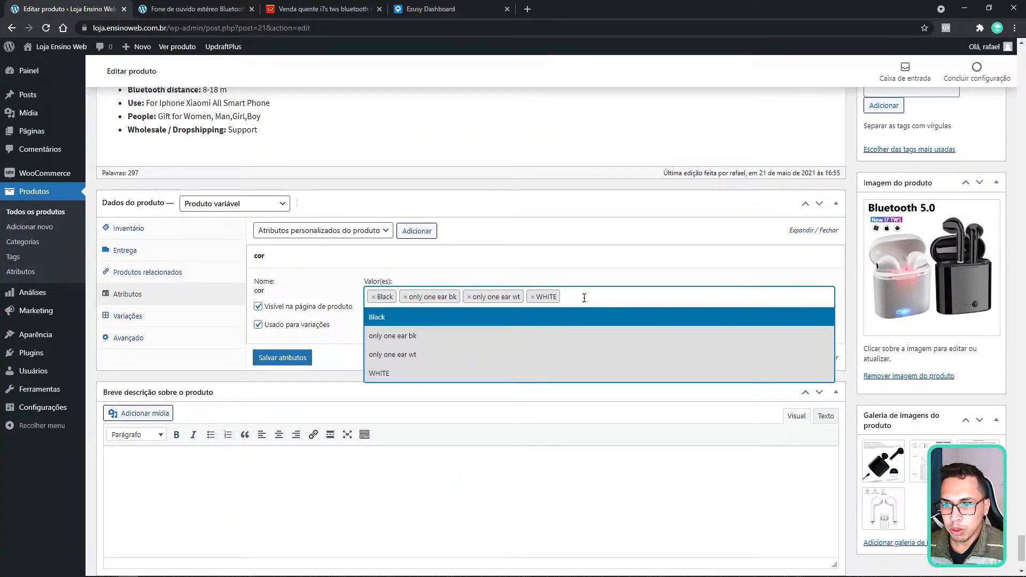
pyautogui.click(576, 297)
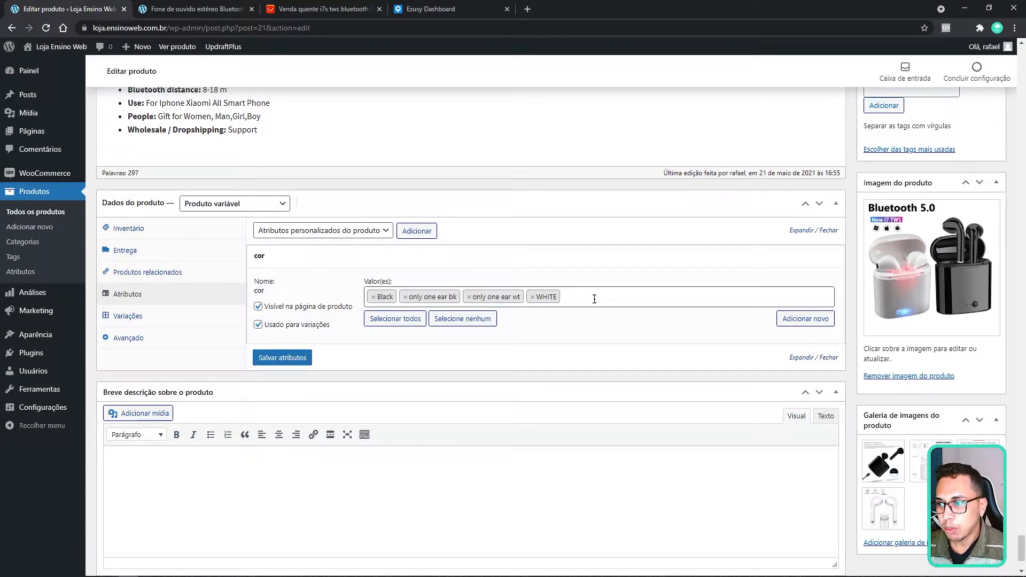
# Step: Expand the "only one ear bk" variation and examine its price, stock, shipping, colour and SKU fields
pyautogui.click(179, 314)
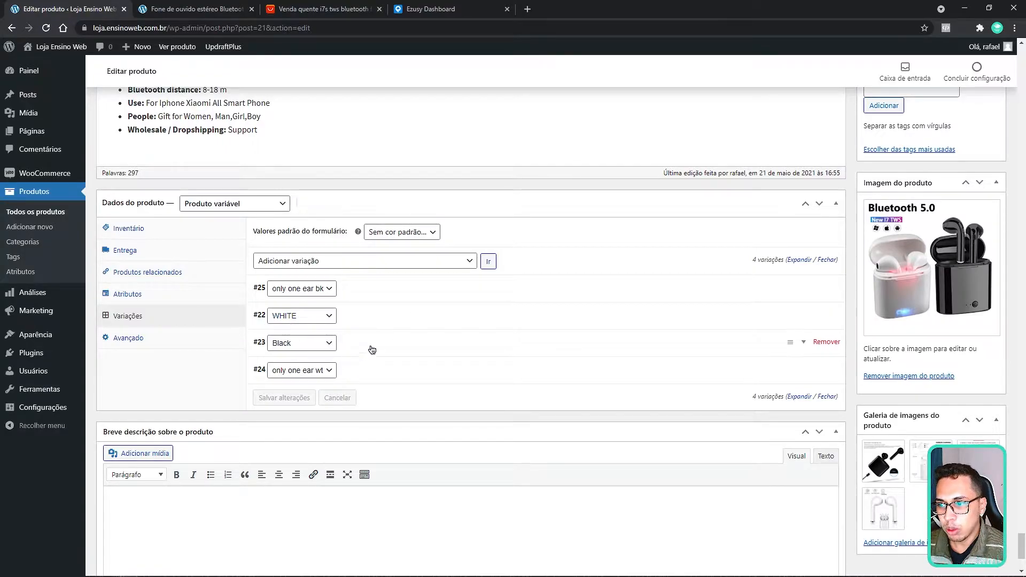
pyautogui.click(431, 294)
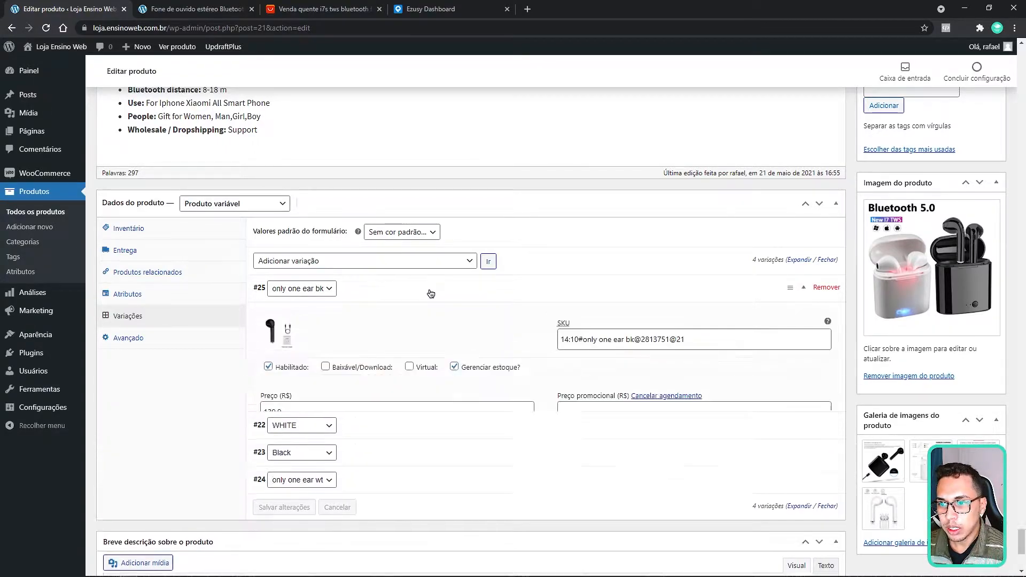
pyautogui.scroll(-2, 420, 327)
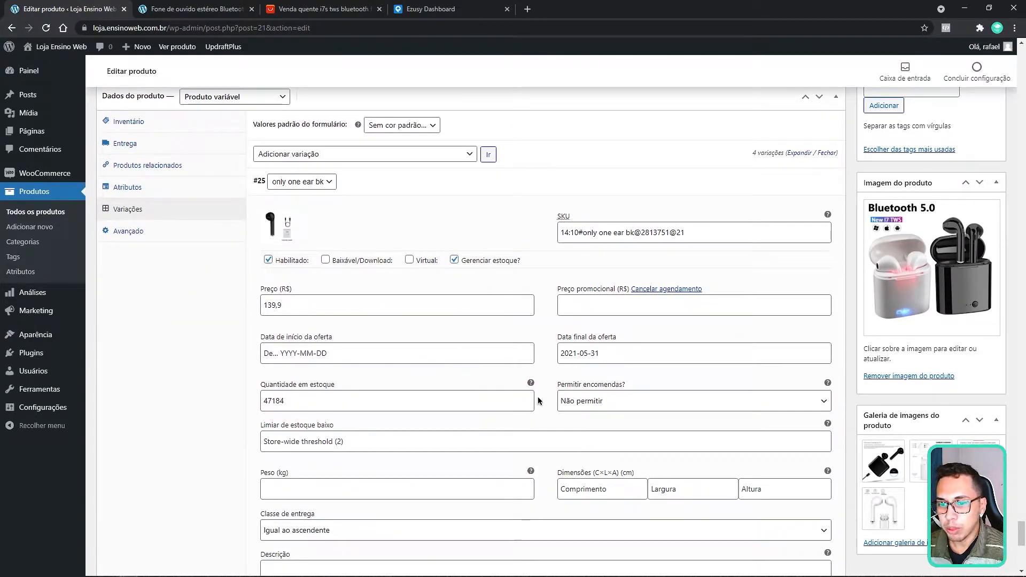
pyautogui.scroll(-2, 538, 399)
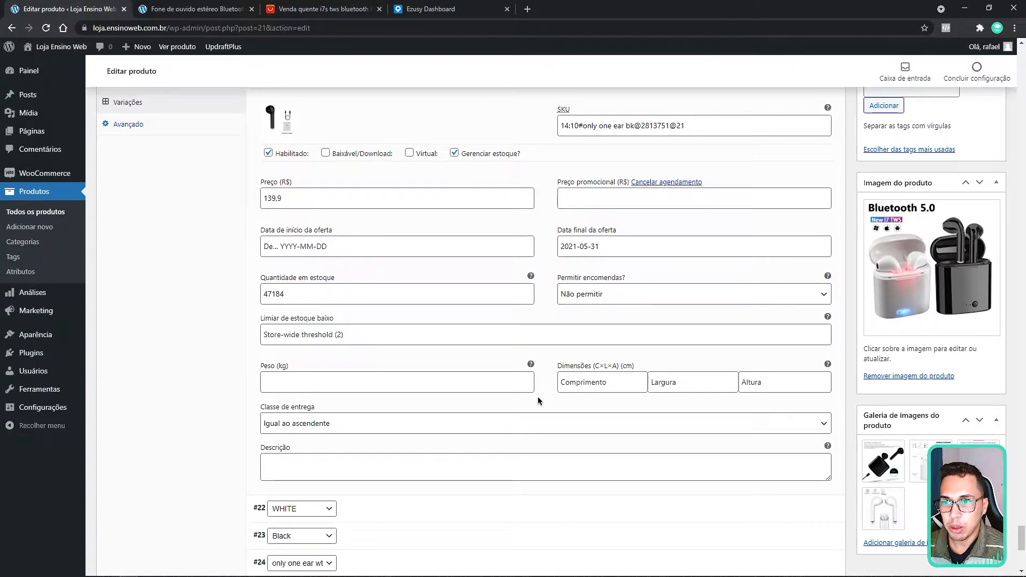
pyautogui.scroll(2, 625, 436)
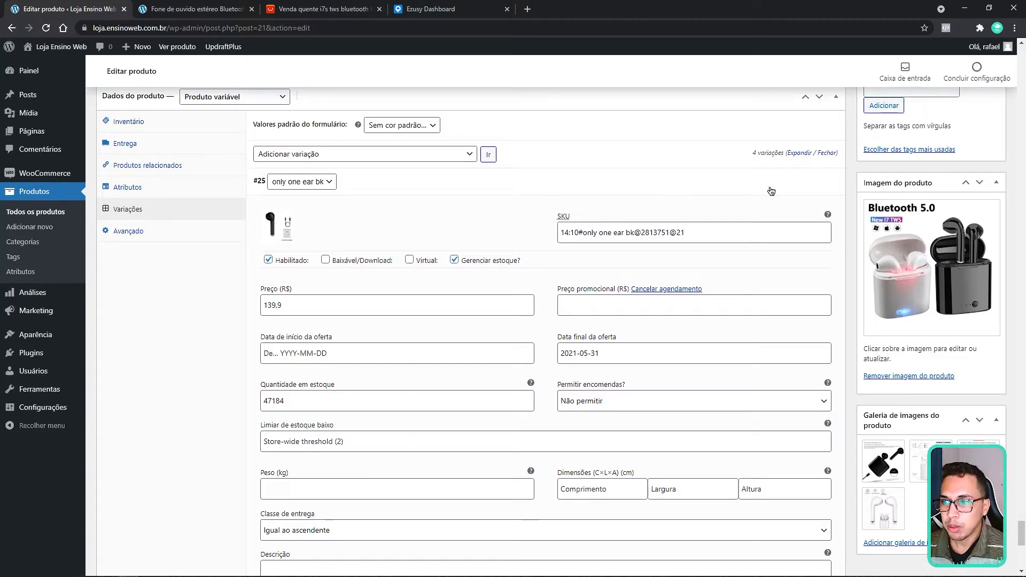
pyautogui.click(309, 182)
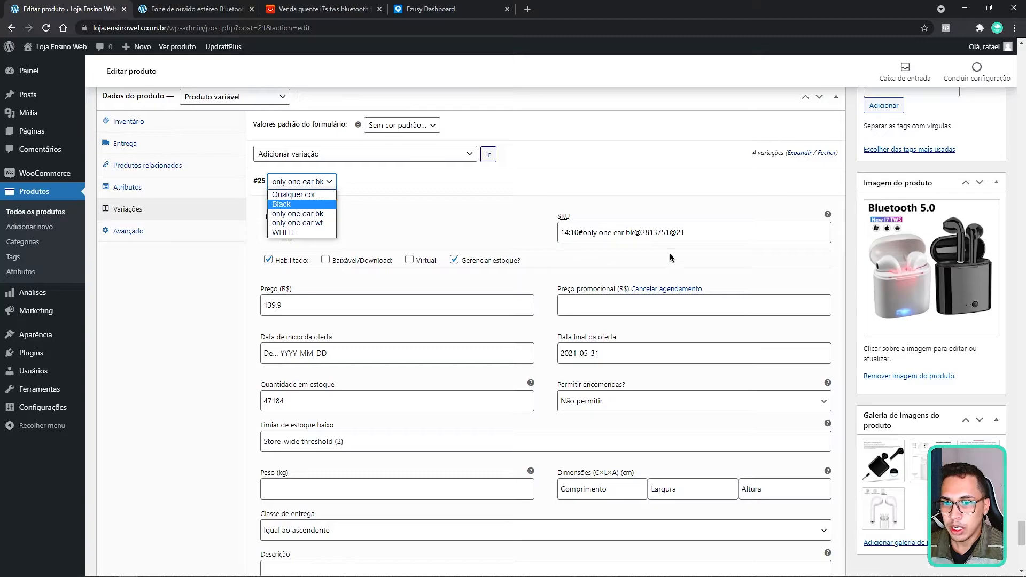
pyautogui.click(708, 232)
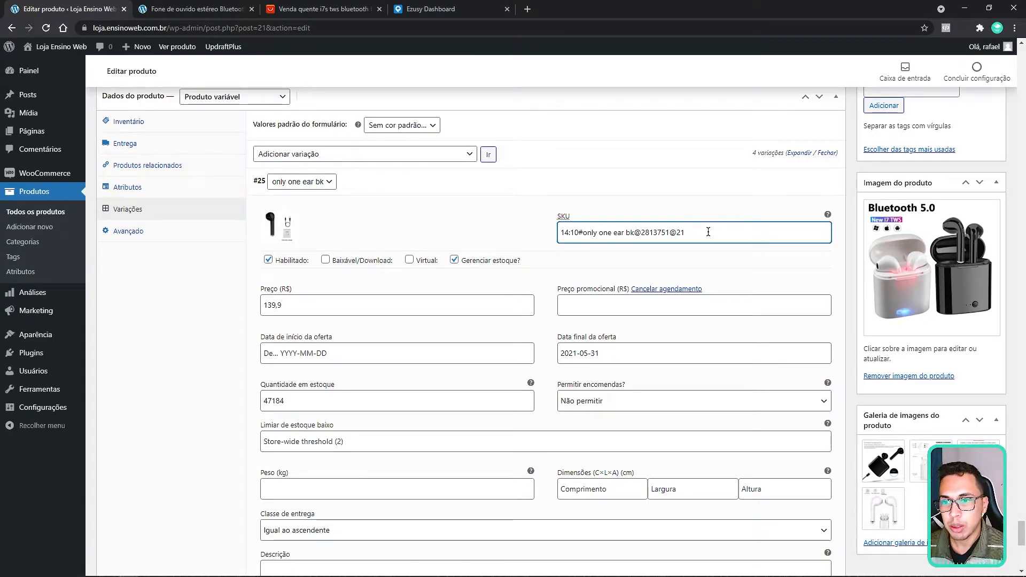
# Step: Open the store-wide product attributes page to examine the existing cor attribute and its terms
pyautogui.scroll(3, 502, 319)
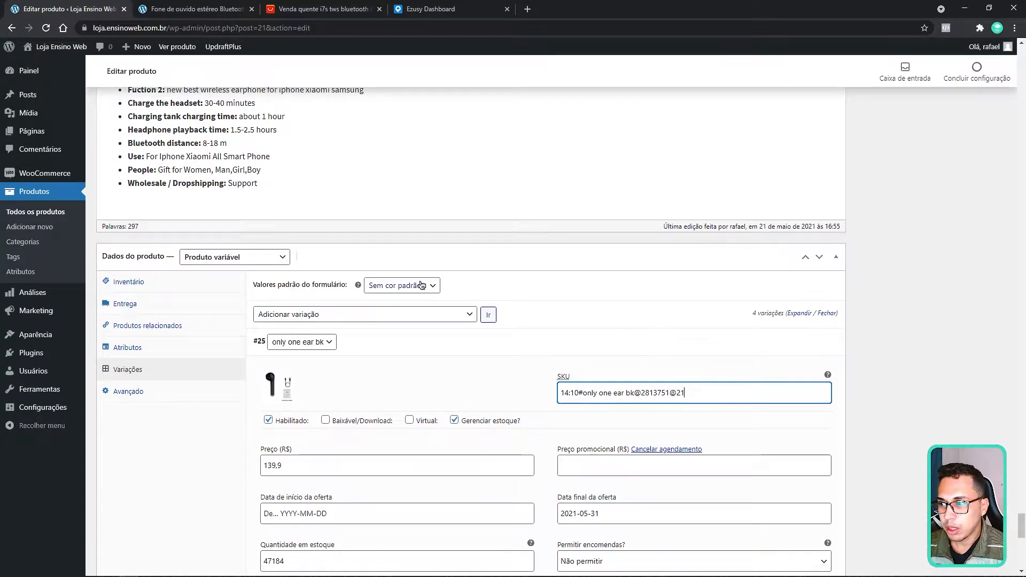
pyautogui.scroll(4, 477, 278)
pyautogui.scroll(5, 477, 277)
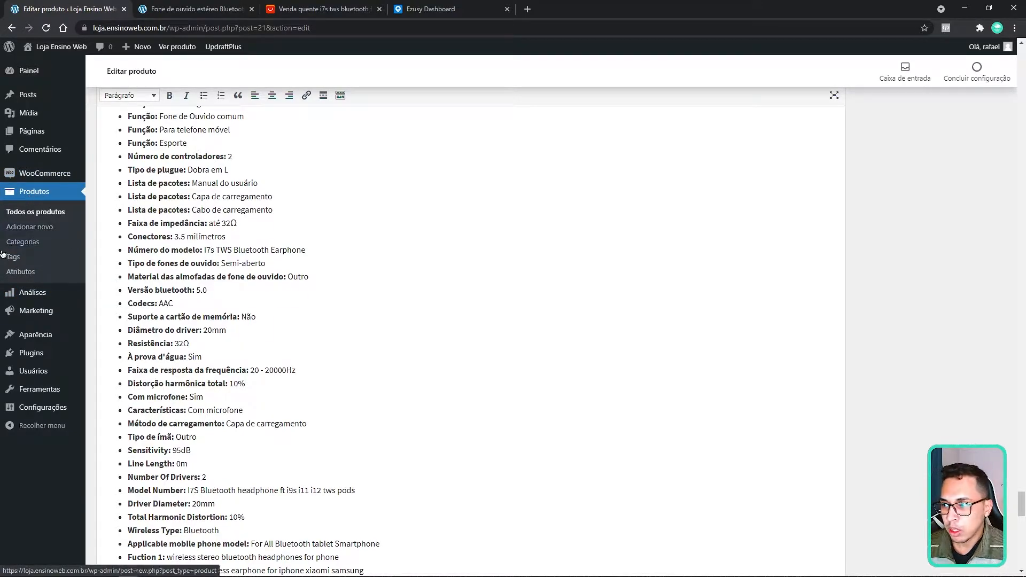
pyautogui.click(24, 273)
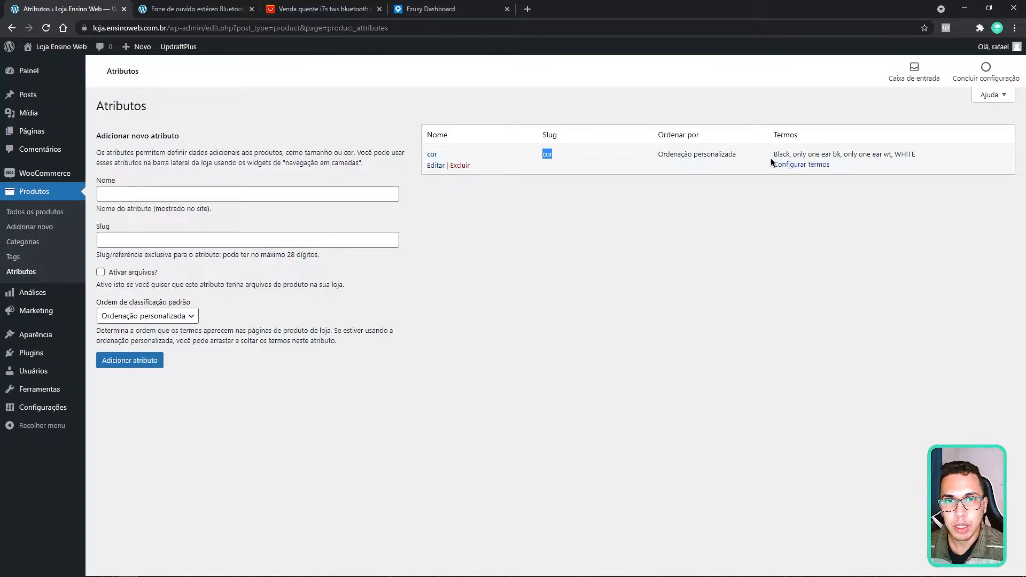
# Step: Create a new product attribute named Tamanho, keeping the default sort order on Ordenação personalizada
pyautogui.click(182, 196)
pyautogui.write('Tamanho')
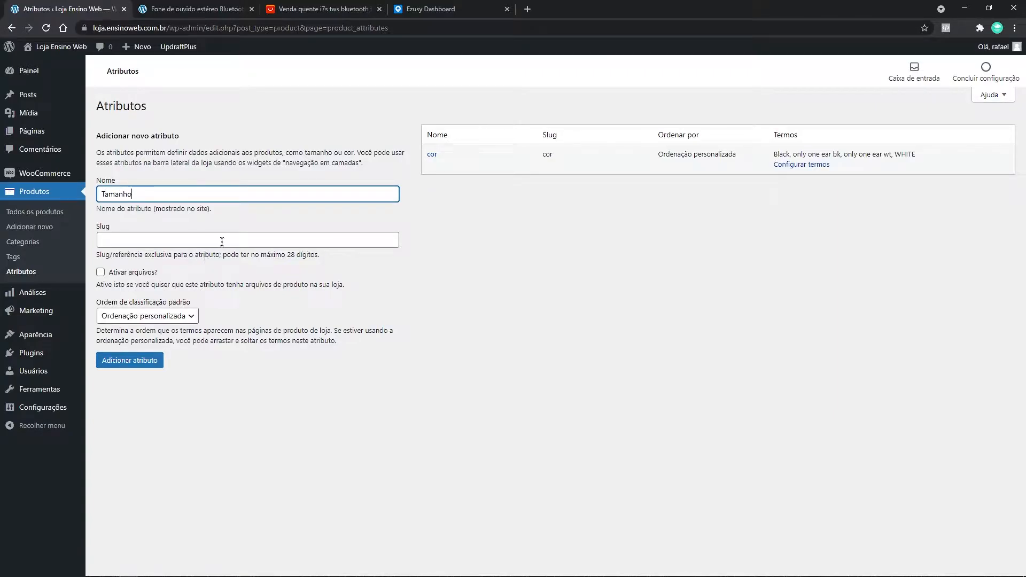
pyautogui.moveTo(140, 194); pyautogui.dragTo(98, 196)
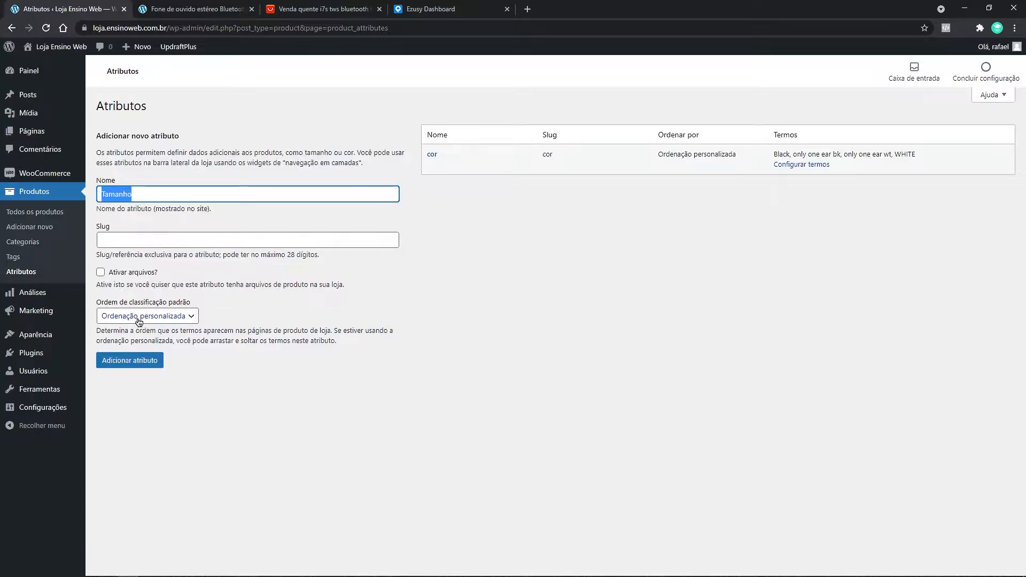
pyautogui.click(161, 318)
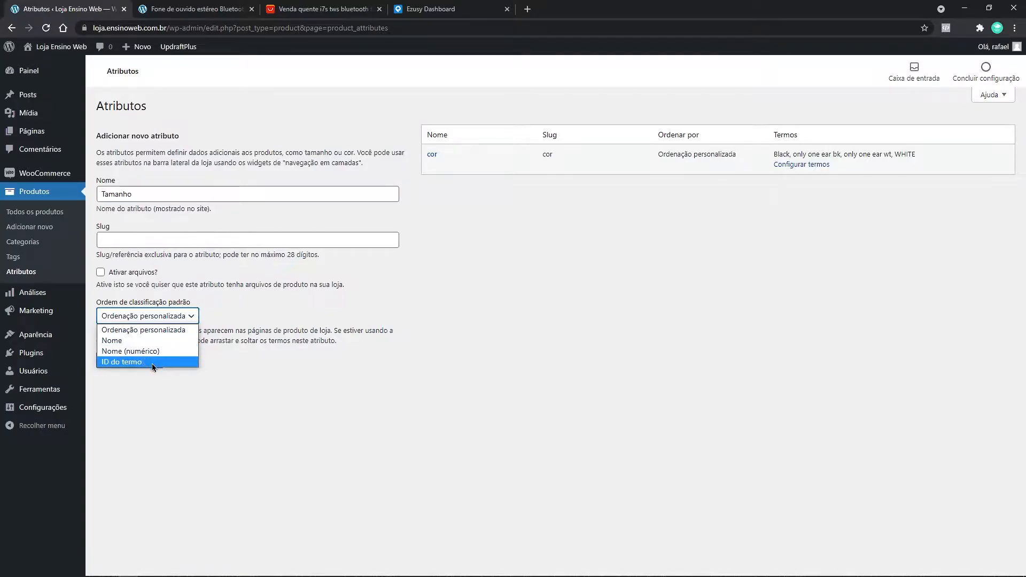
pyautogui.click(298, 376)
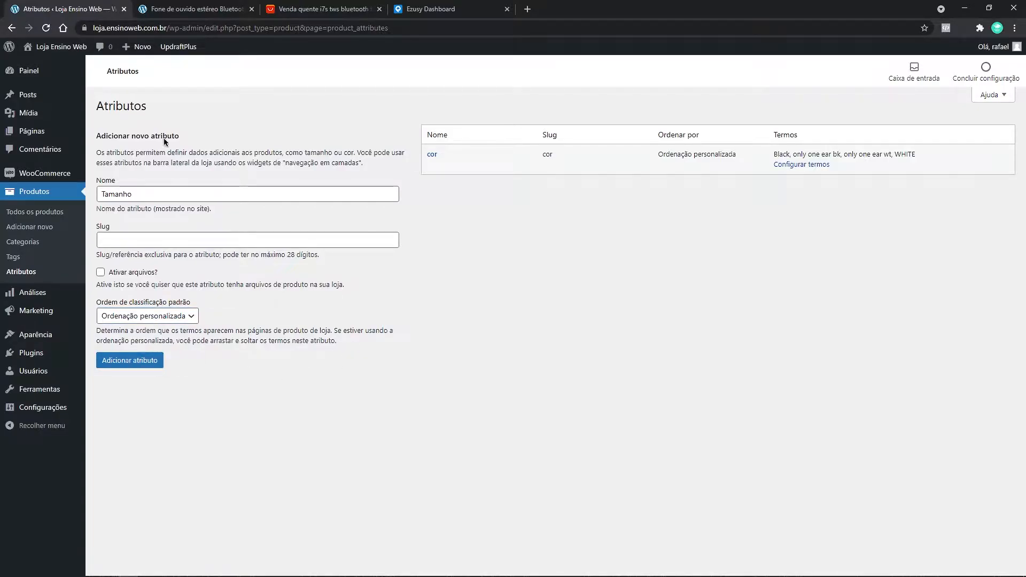
pyautogui.click(143, 367)
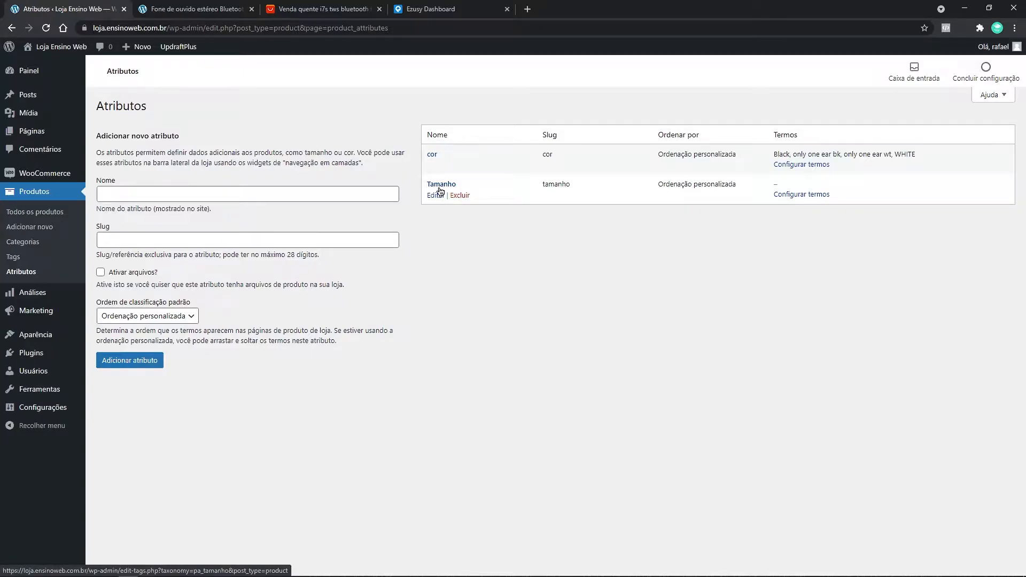
# Step: Add the terms PP, P and G to the Tamanho attribute
pyautogui.moveTo(774, 154); pyautogui.dragTo(919, 158)
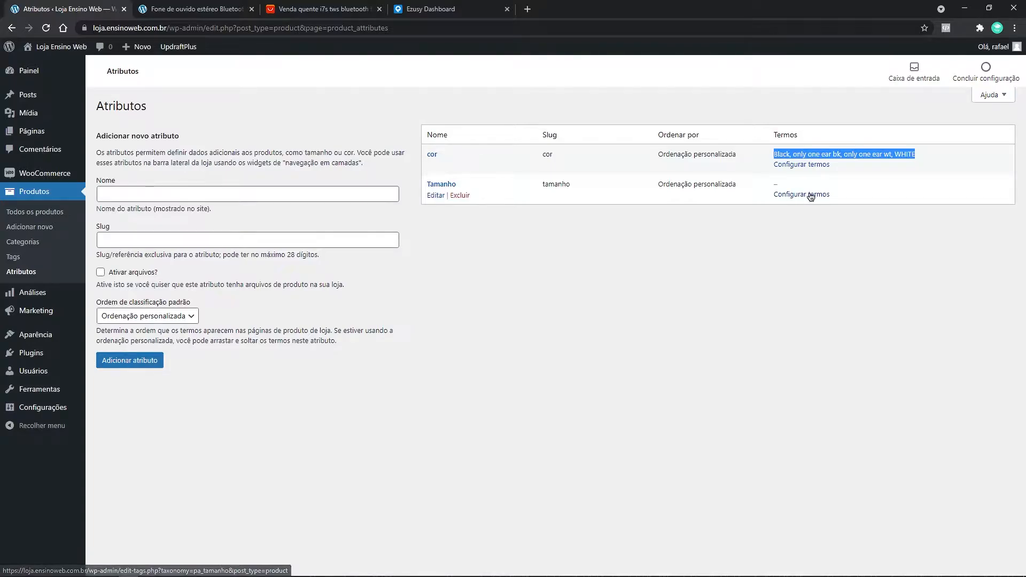
pyautogui.click(792, 196)
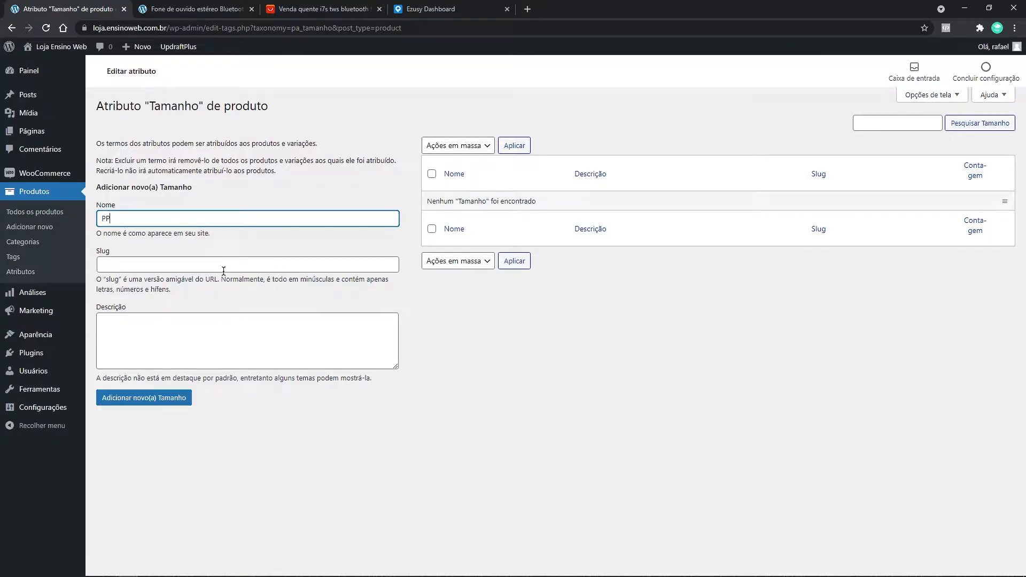
pyautogui.click(161, 398)
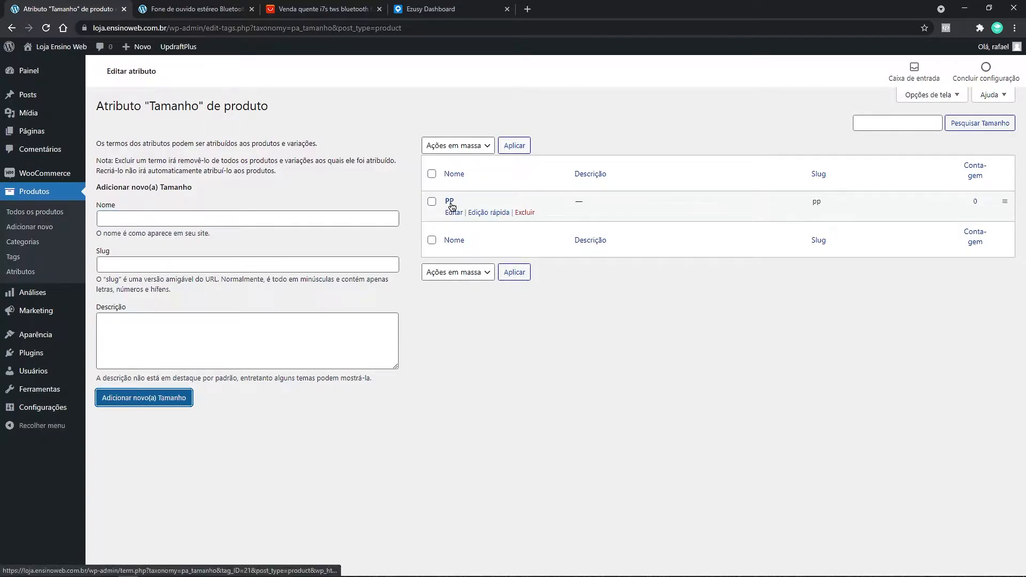
pyautogui.click(241, 216)
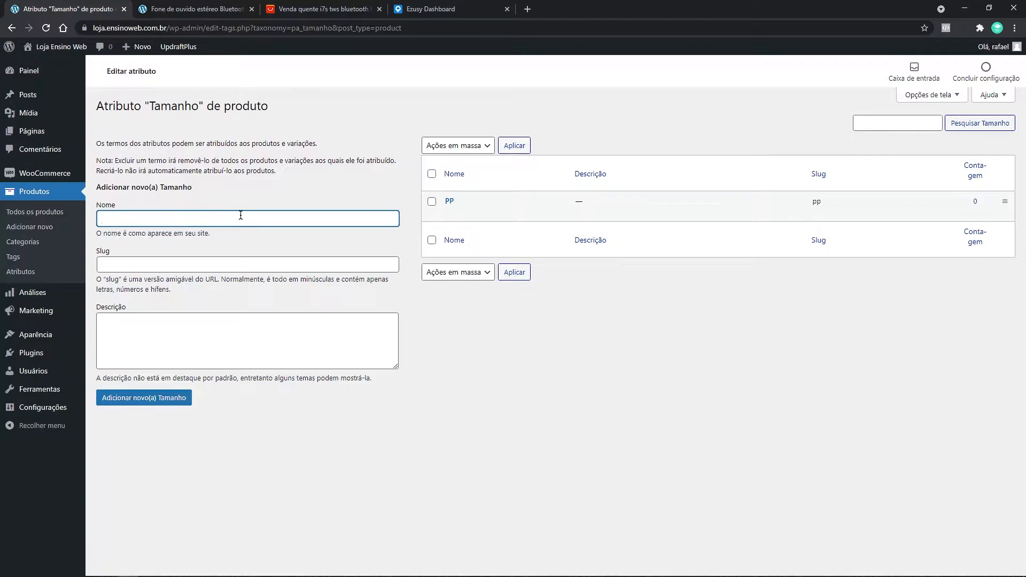
pyautogui.write('P')
pyautogui.click(147, 398)
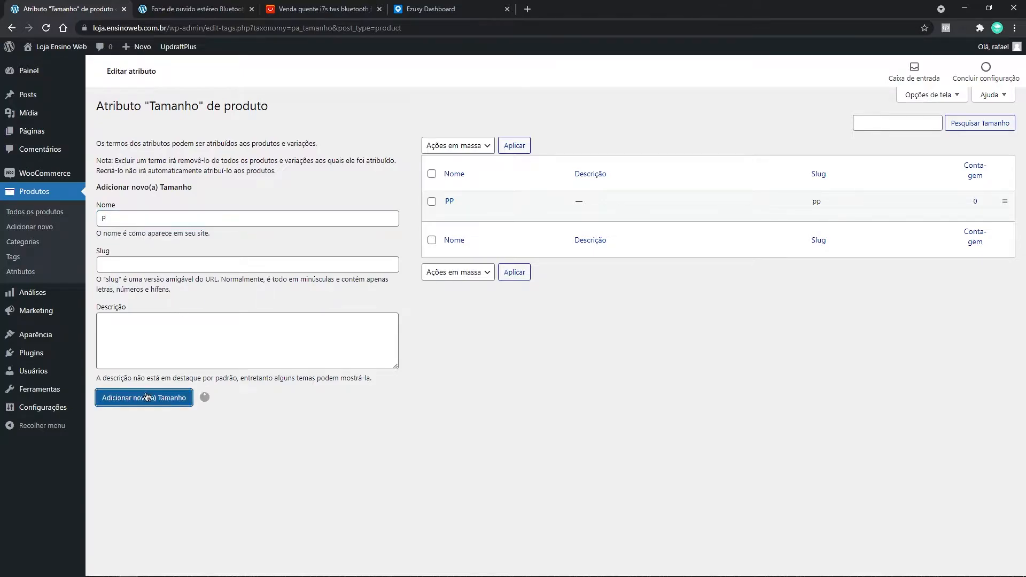
pyautogui.click(150, 214)
pyautogui.write('G')
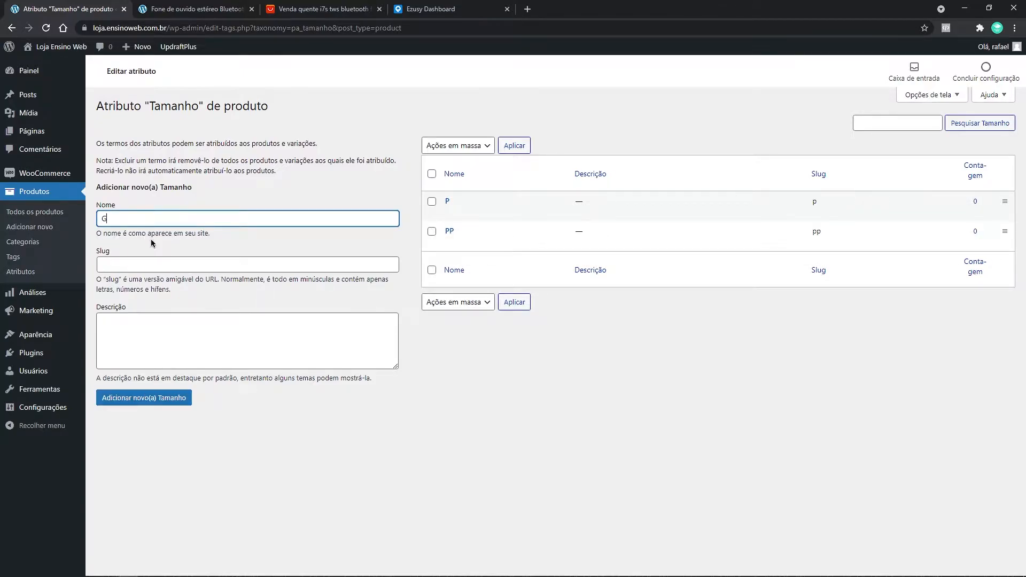
pyautogui.click(152, 398)
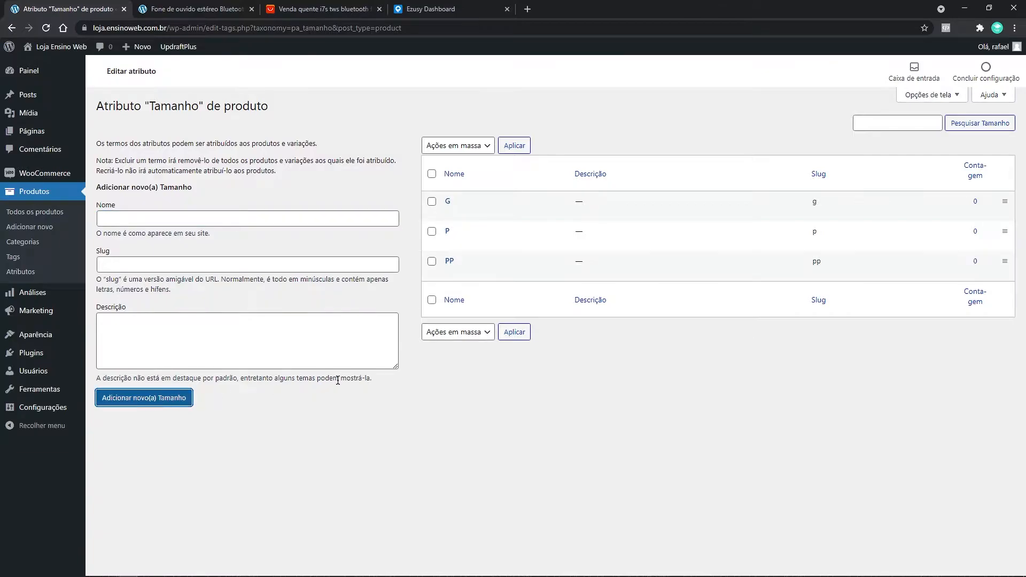
pyautogui.doubleClick(166, 107)
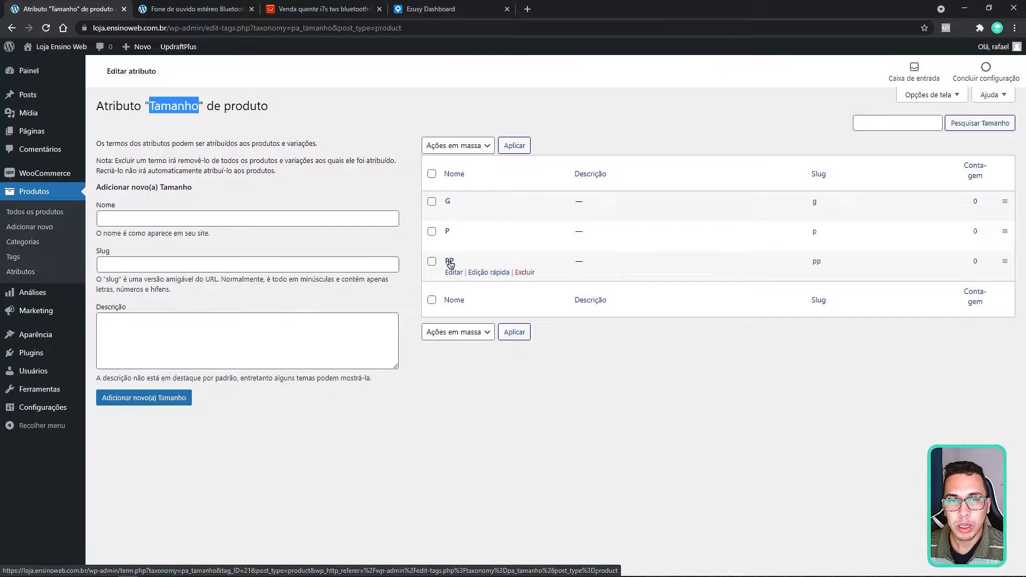
# Step: Return to the attributes list and compare the colour options on the AliExpress listing with the store's product page
pyautogui.click(20, 272)
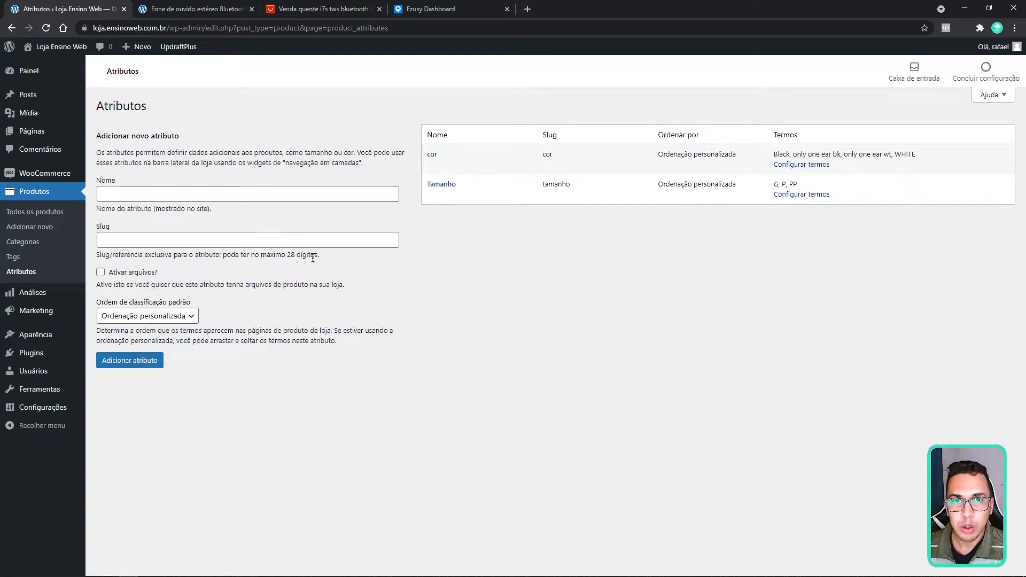
pyautogui.click(327, 8)
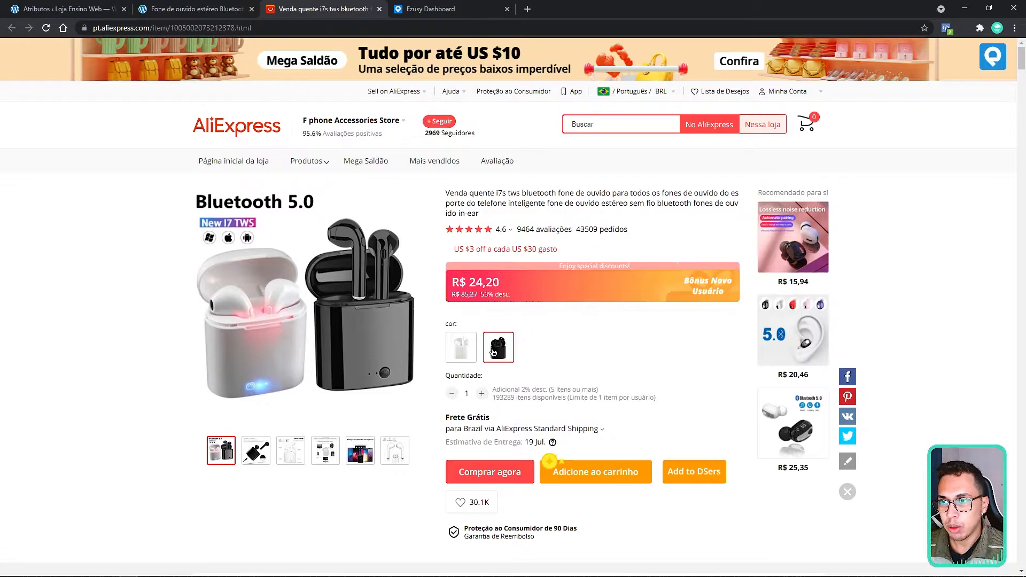
pyautogui.click(433, 8)
pyautogui.click(240, 7)
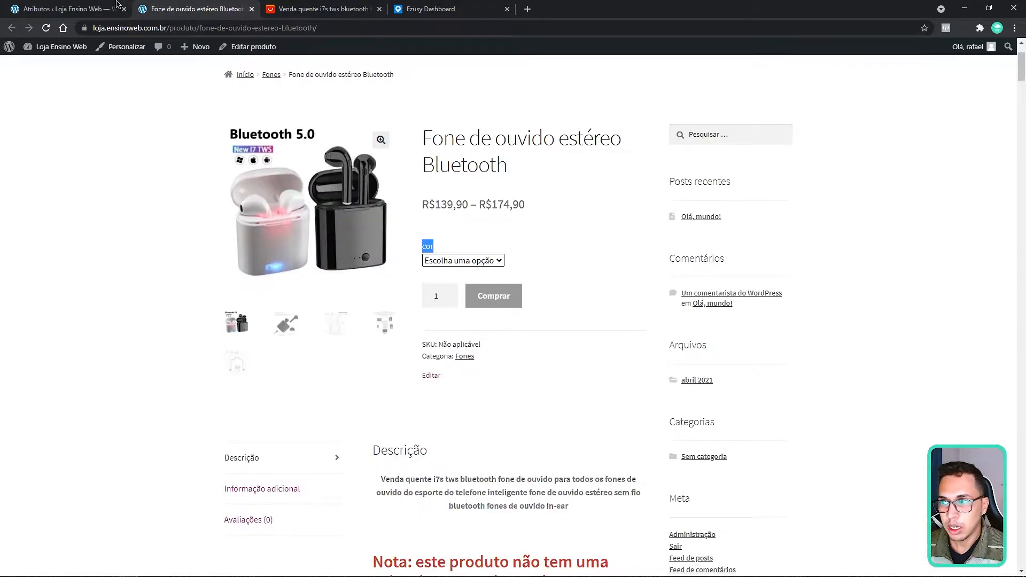
pyautogui.click(64, 8)
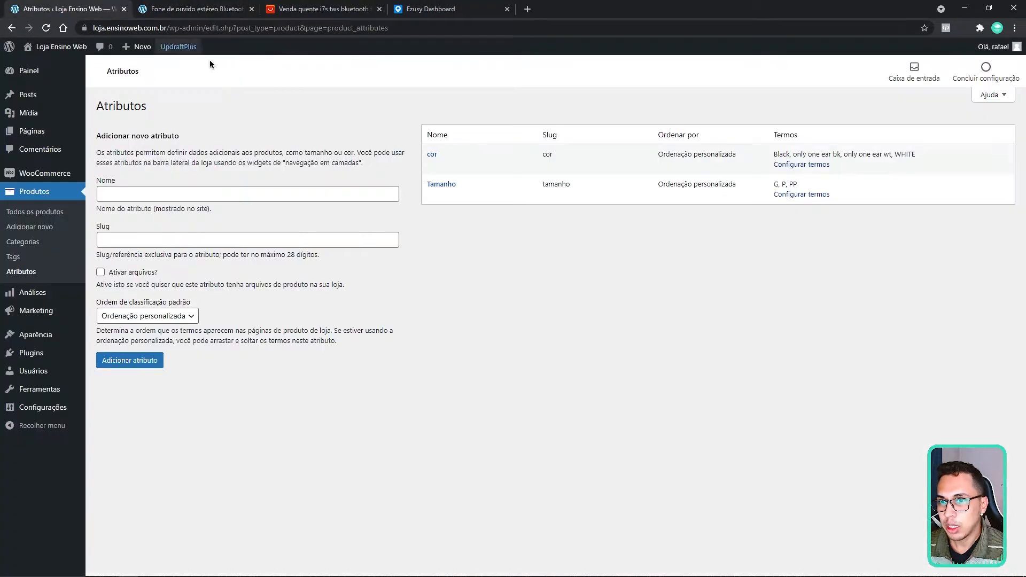
# Step: Open the cor attribute's terms and compare them with the cor options offered on the store's product page
pyautogui.click(792, 165)
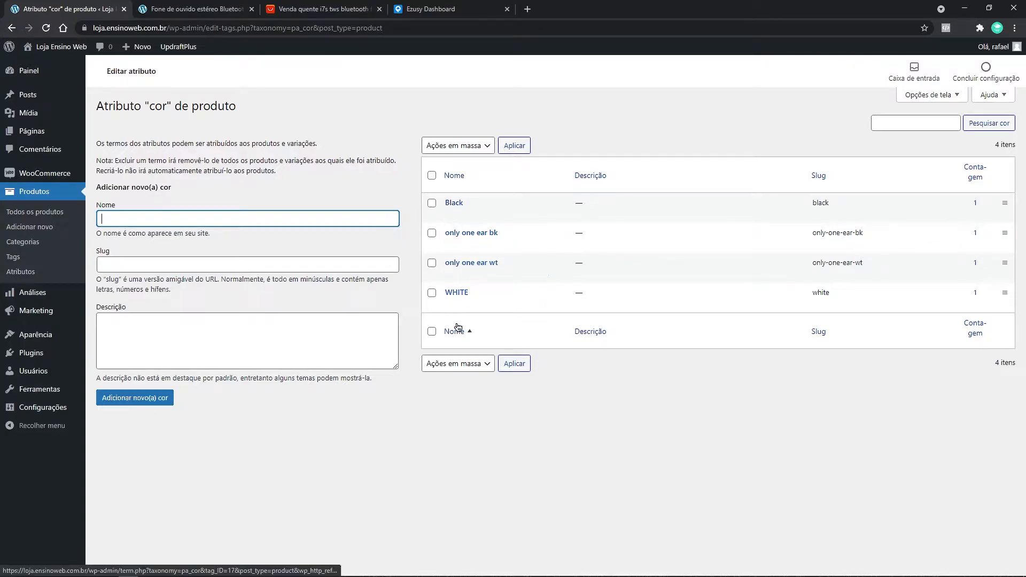
pyautogui.click(197, 9)
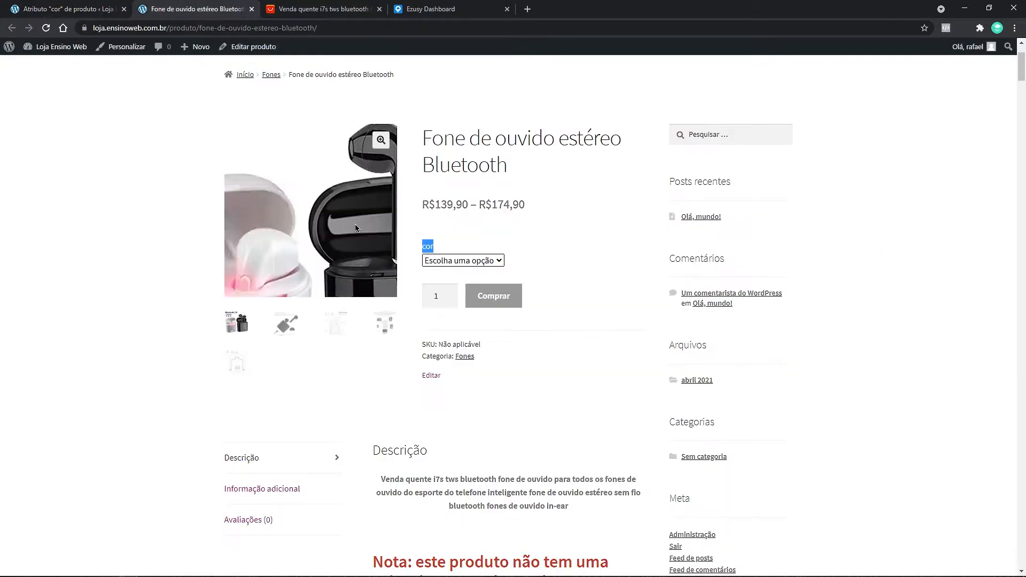
pyautogui.click(462, 262)
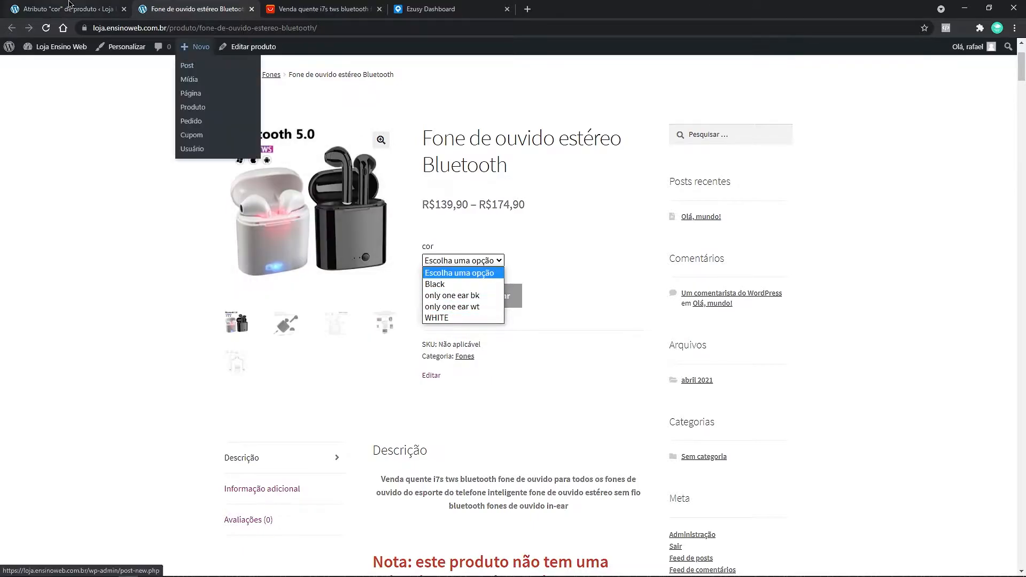
pyautogui.click(66, 9)
# Step: Rename the cor term Black to Preto with the slug preto, save it and return to the cor terms
pyautogui.click(454, 214)
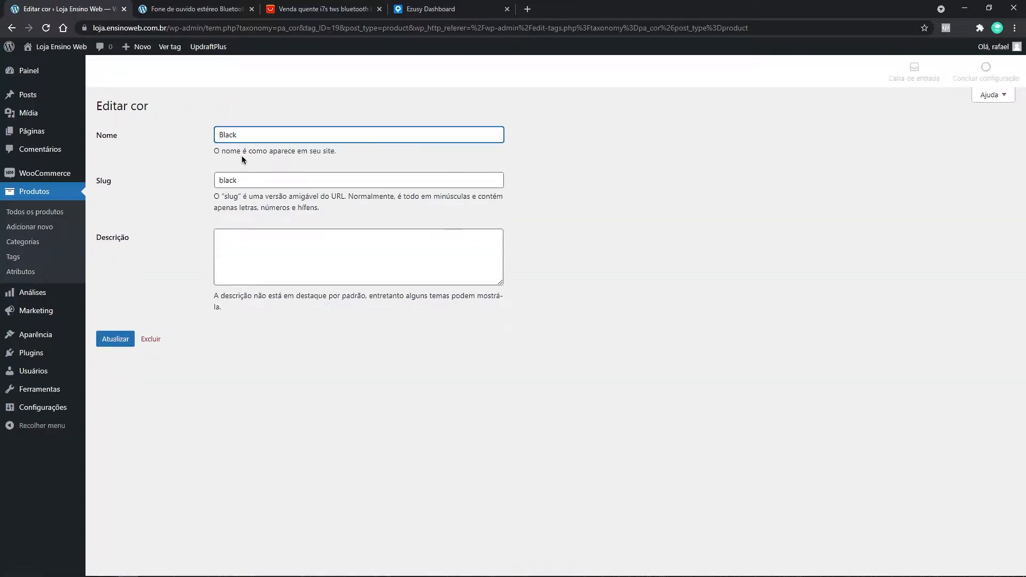
pyautogui.moveTo(267, 134); pyautogui.dragTo(194, 133)
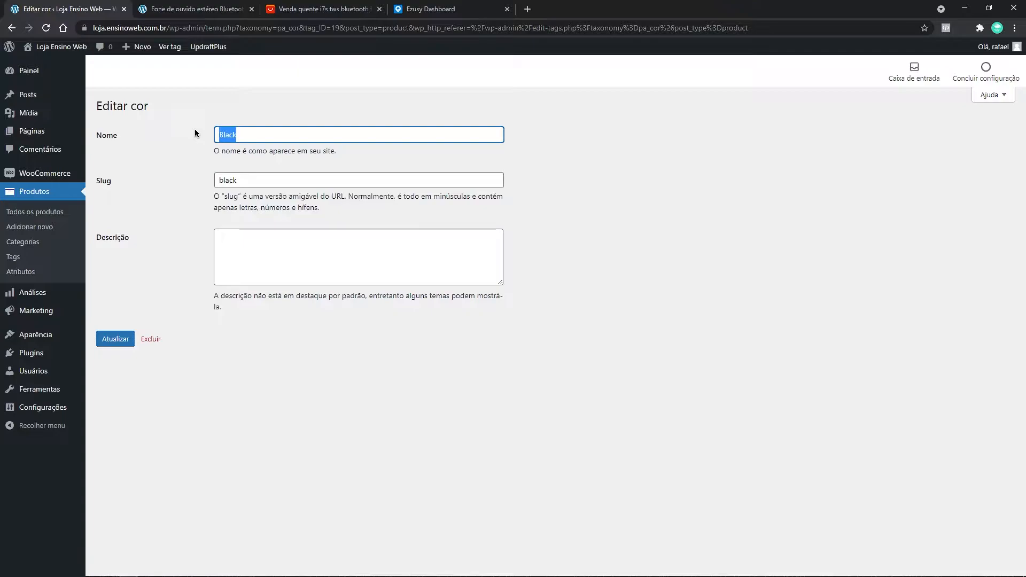
pyautogui.write('PR')
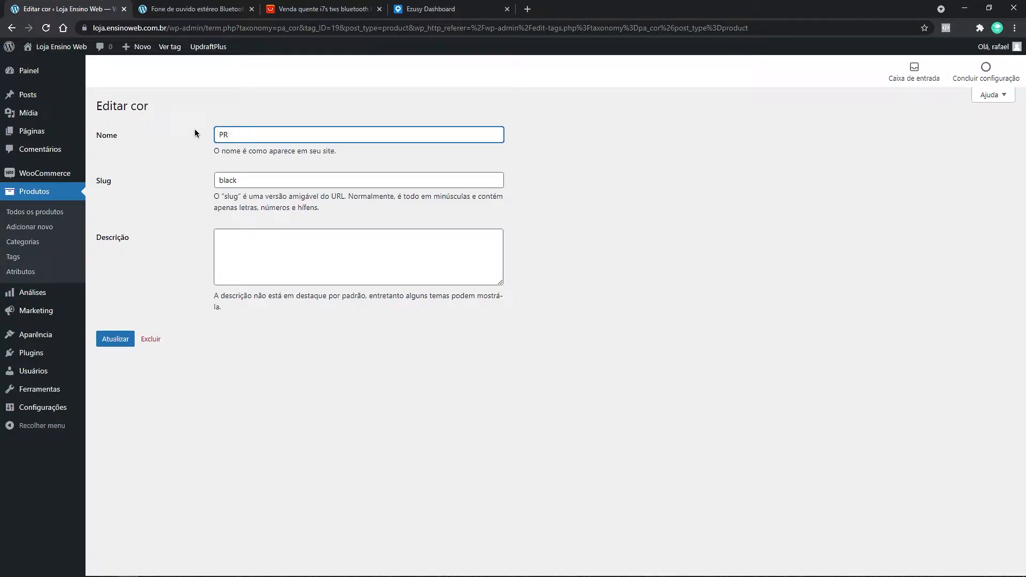
pyautogui.write('Ereto')
pyautogui.moveTo(239, 181); pyautogui.dragTo(206, 183)
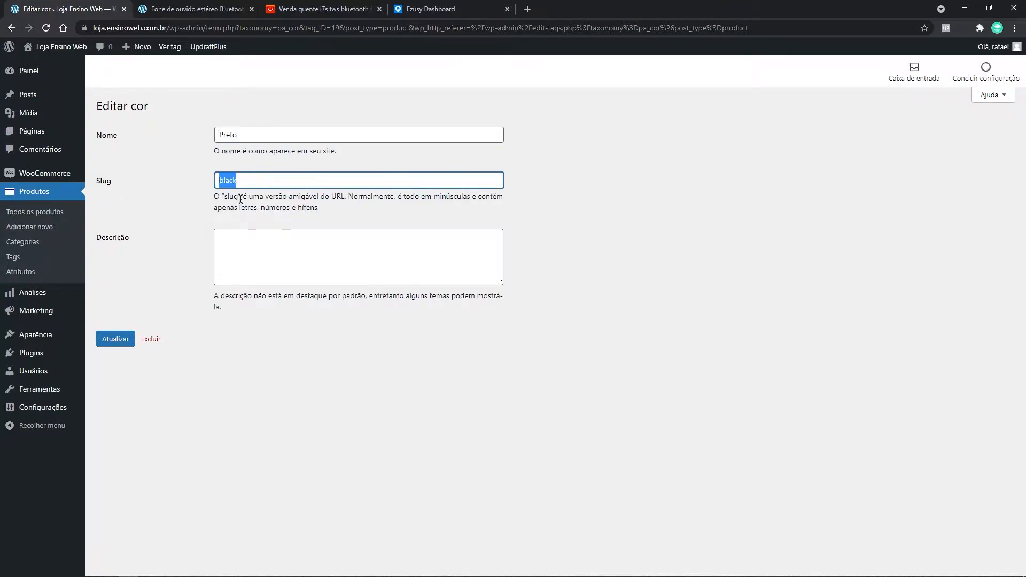
pyautogui.write('preto')
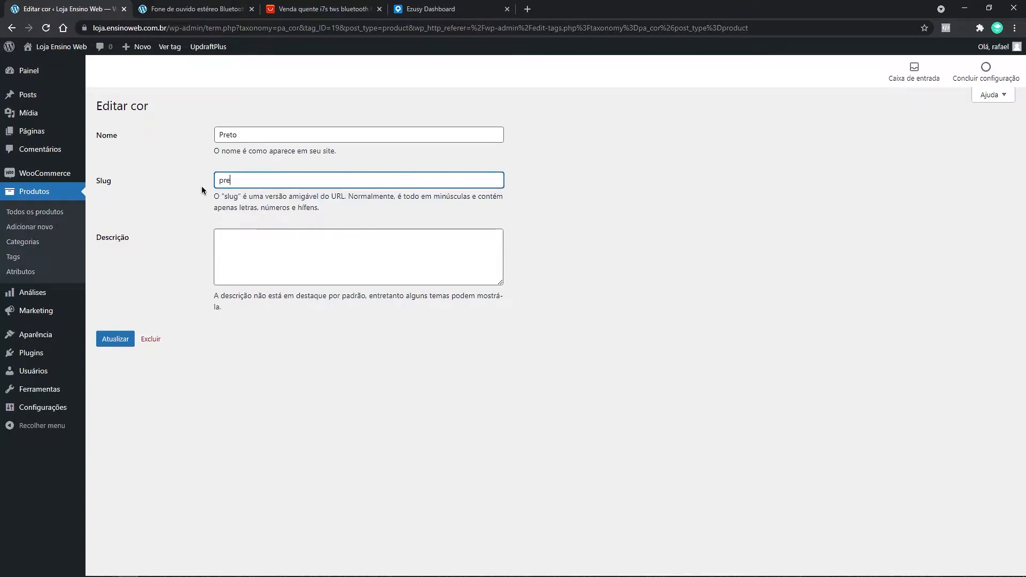
pyautogui.click(124, 344)
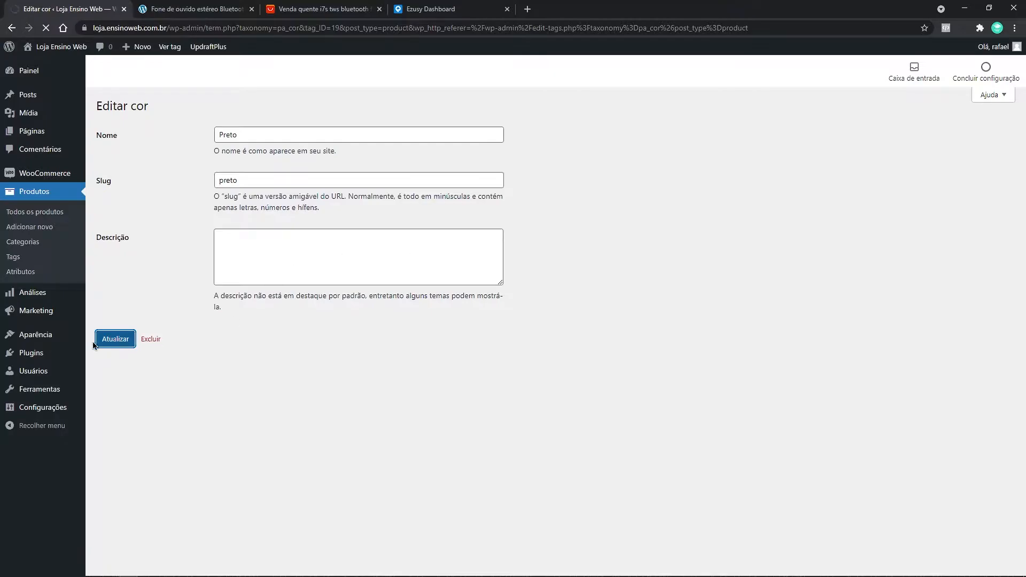
pyautogui.click(152, 150)
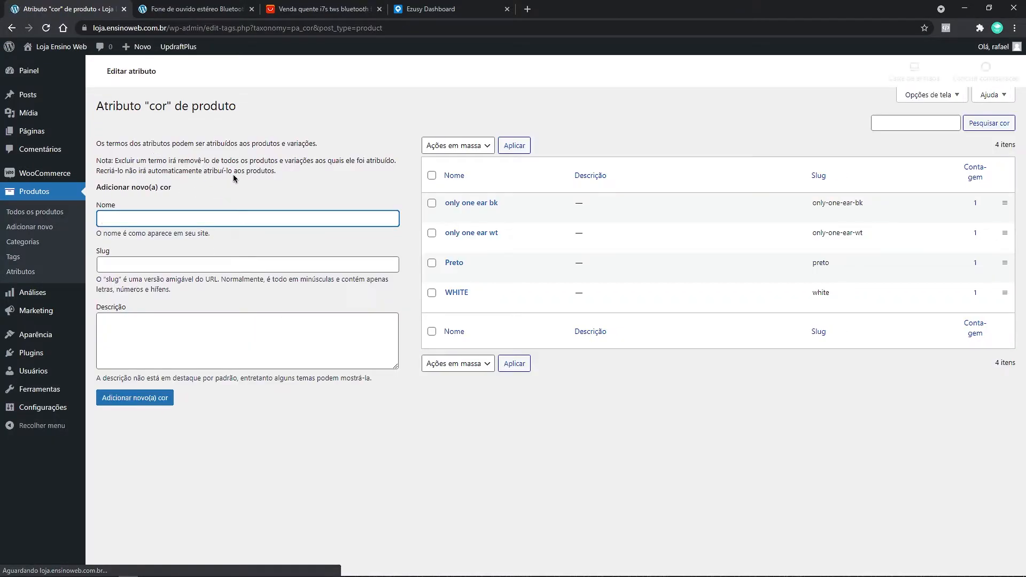
# Step: Rename the cor term WHITE to Branco with the slug branco, save it and return to the cor terms
pyautogui.moveTo(149, 106); pyautogui.dragTo(167, 106)
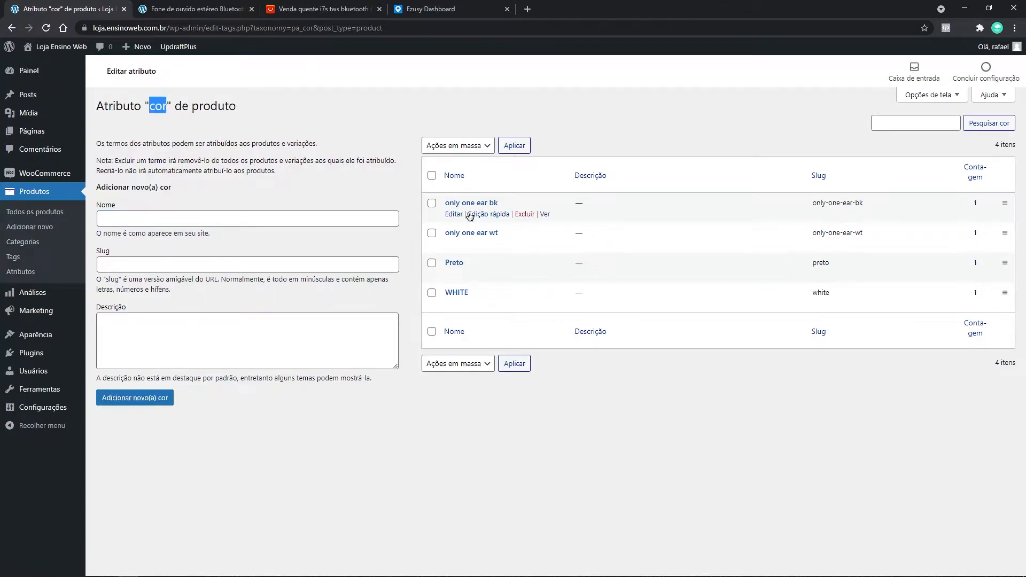
pyautogui.click(454, 304)
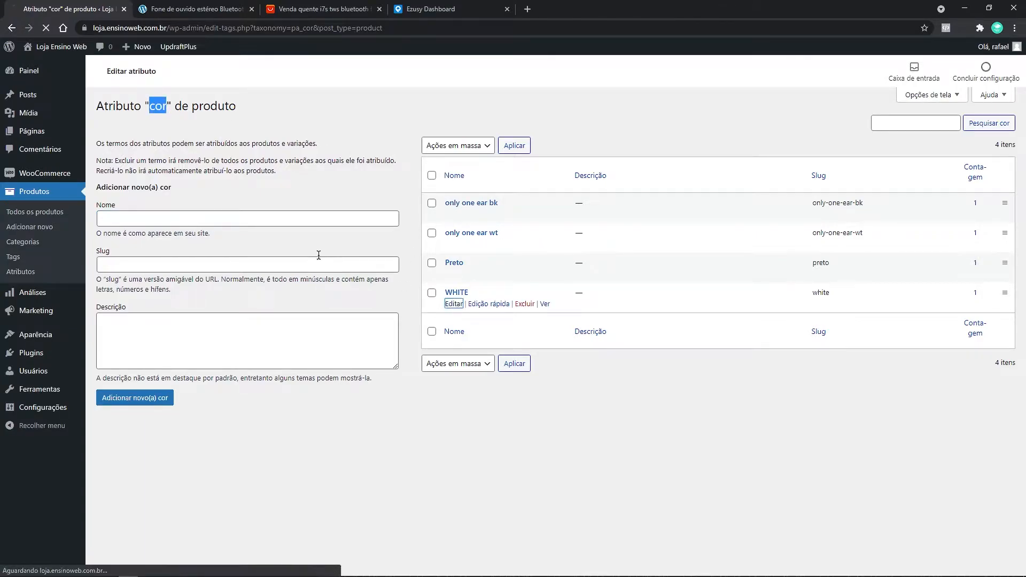
pyautogui.moveTo(266, 134); pyautogui.dragTo(195, 132)
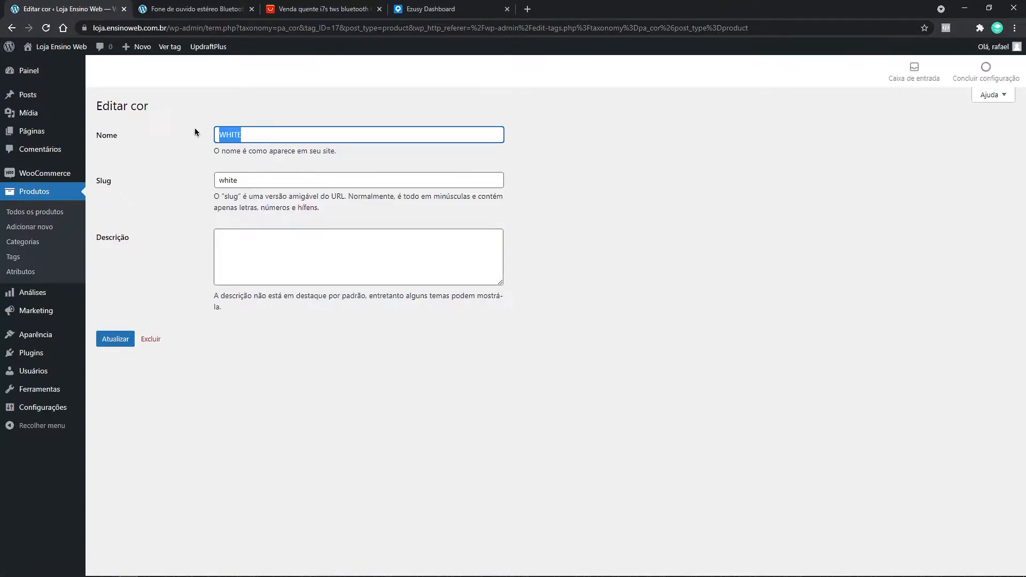
pyautogui.write('Branco')
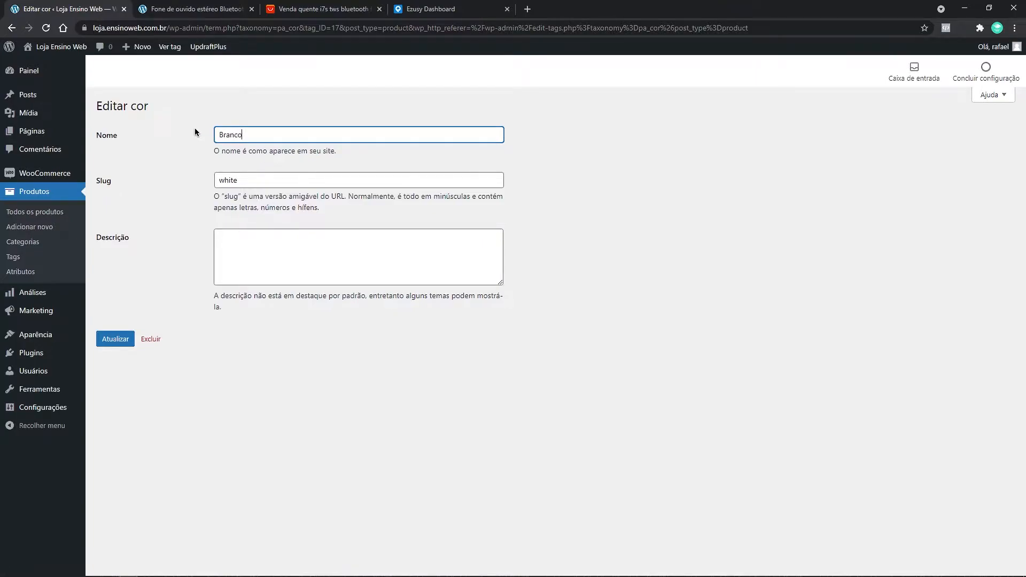
pyautogui.moveTo(259, 182); pyautogui.dragTo(195, 182)
pyautogui.write('branco')
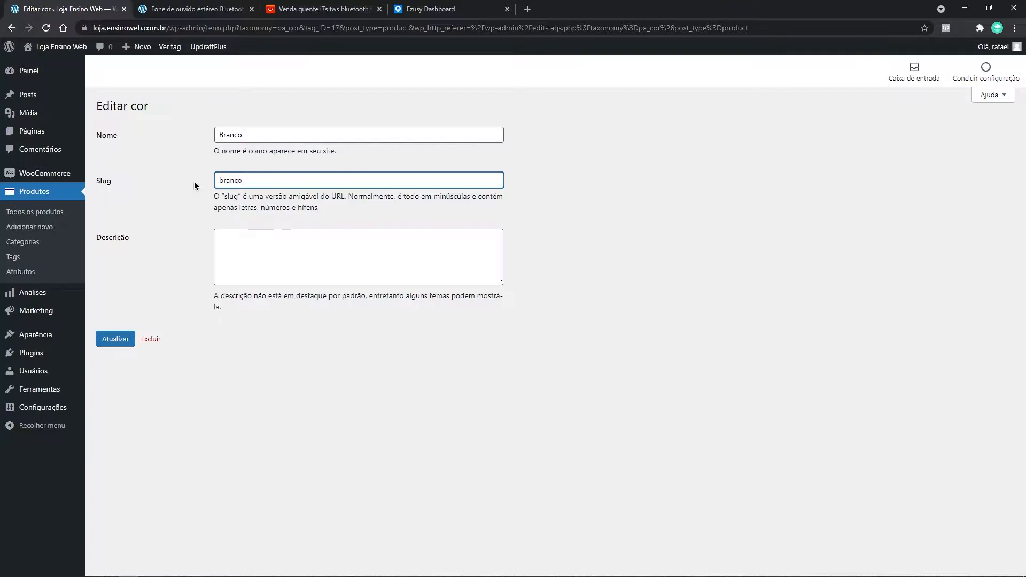
pyautogui.doubleClick(230, 179)
pyautogui.moveTo(223, 28); pyautogui.dragTo(270, 28)
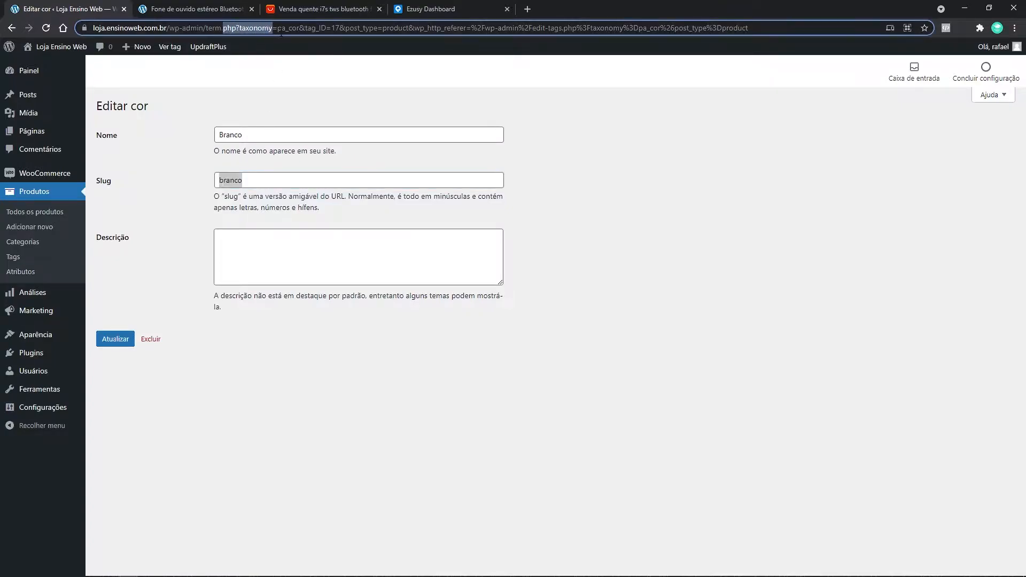
pyautogui.click(118, 340)
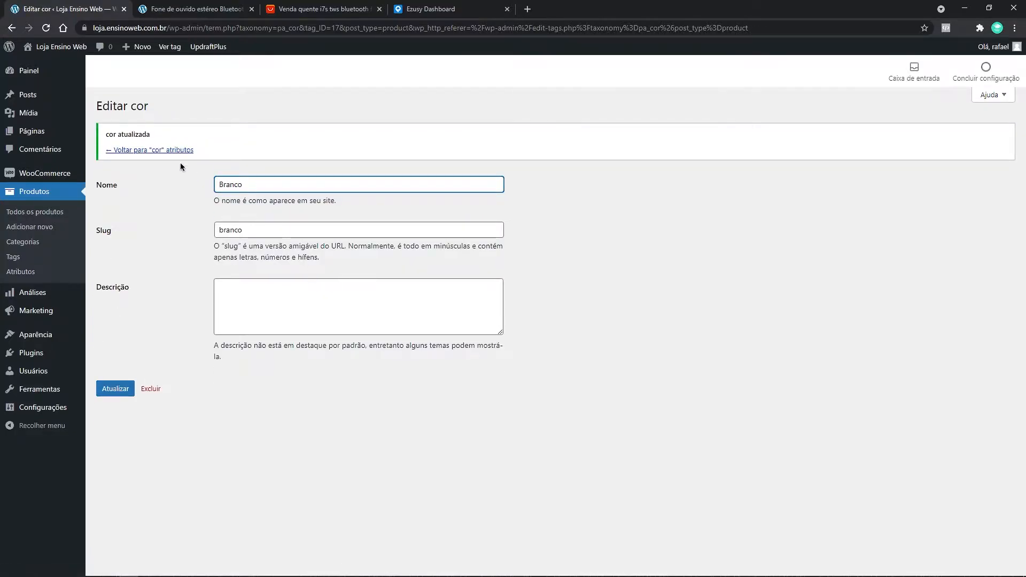
pyautogui.click(170, 151)
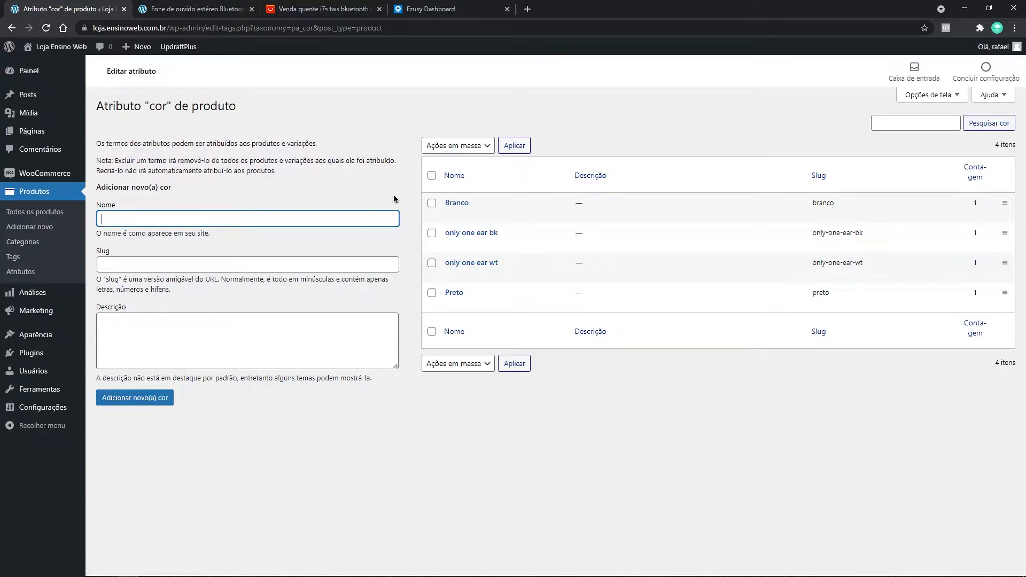
# Step: Reload the store's product page for the Bluetooth earphones and check the options offered for cor
pyautogui.doubleClick(160, 106)
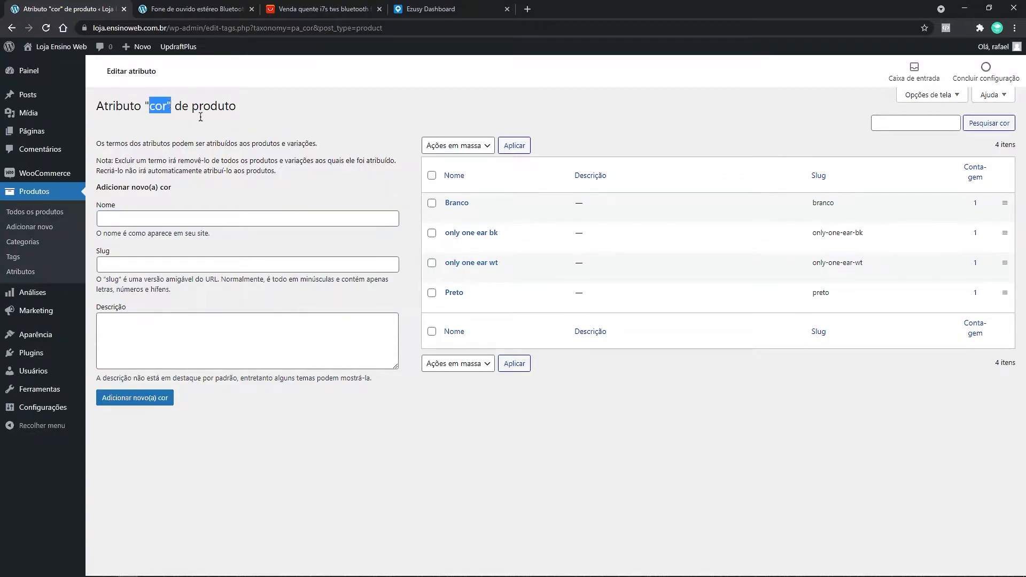
pyautogui.click(159, 6)
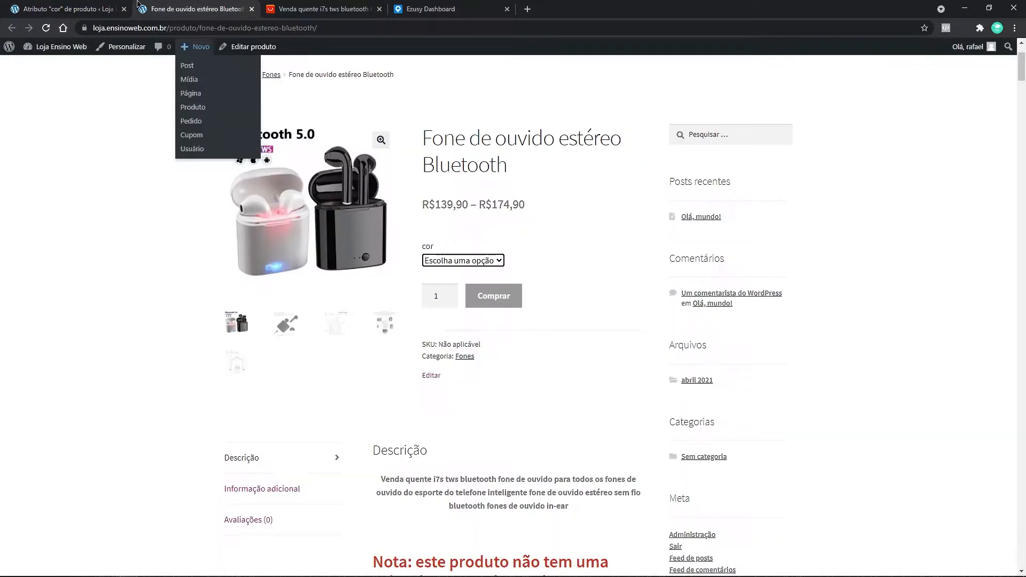
pyautogui.click(46, 30)
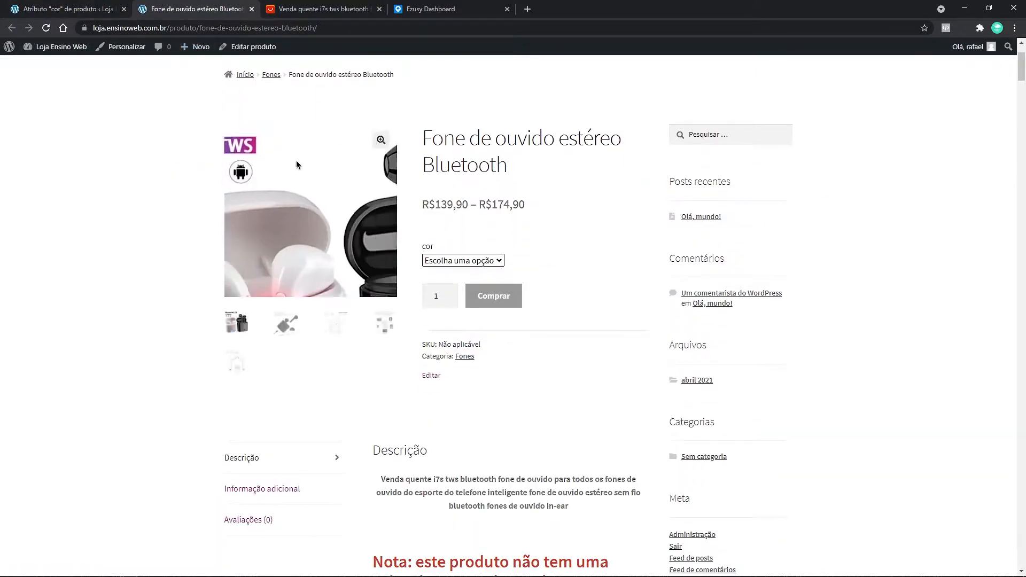
pyautogui.click(446, 260)
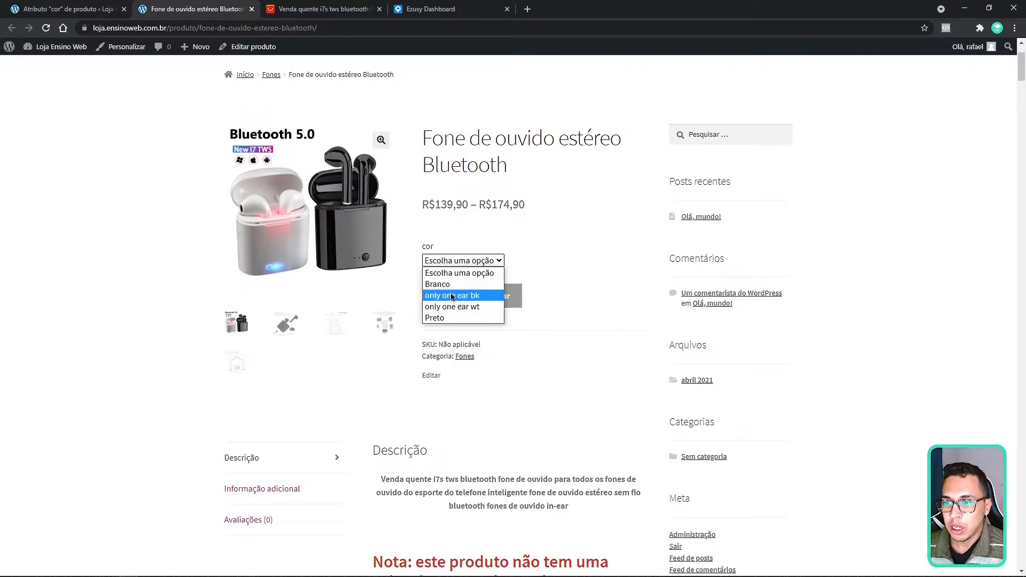
# Step: Check the AliExpress listing, then preview the only one ear bk and only one ear wt variations on the store's product page
pyautogui.click(293, 9)
pyautogui.click(202, 8)
pyautogui.click(480, 260)
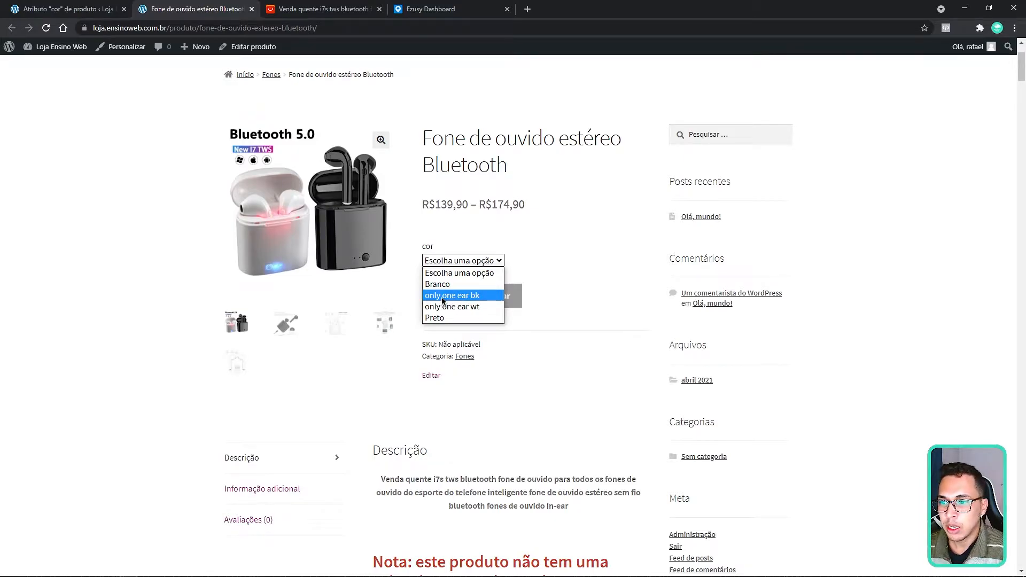
pyautogui.click(452, 297)
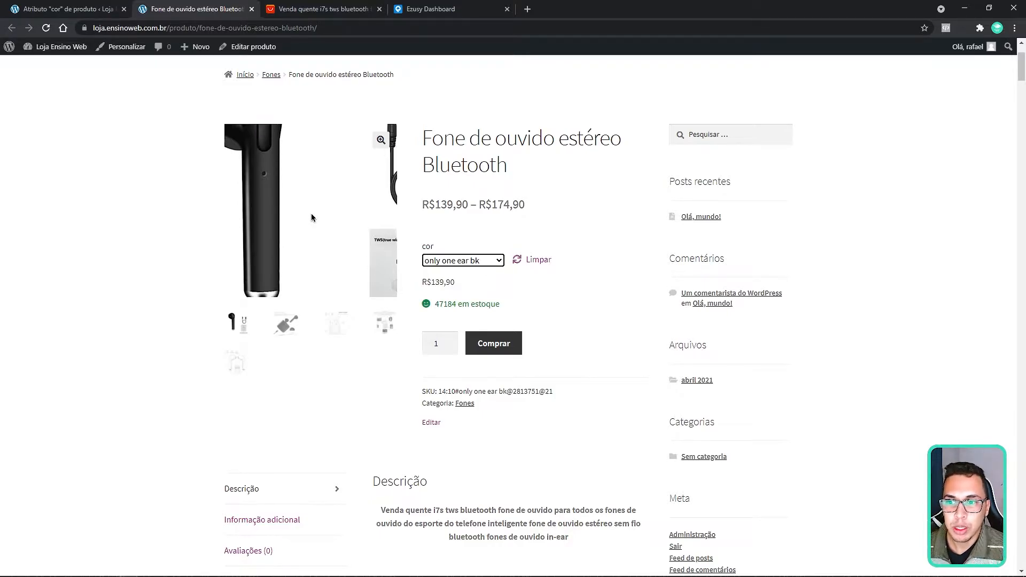
pyautogui.click(470, 261)
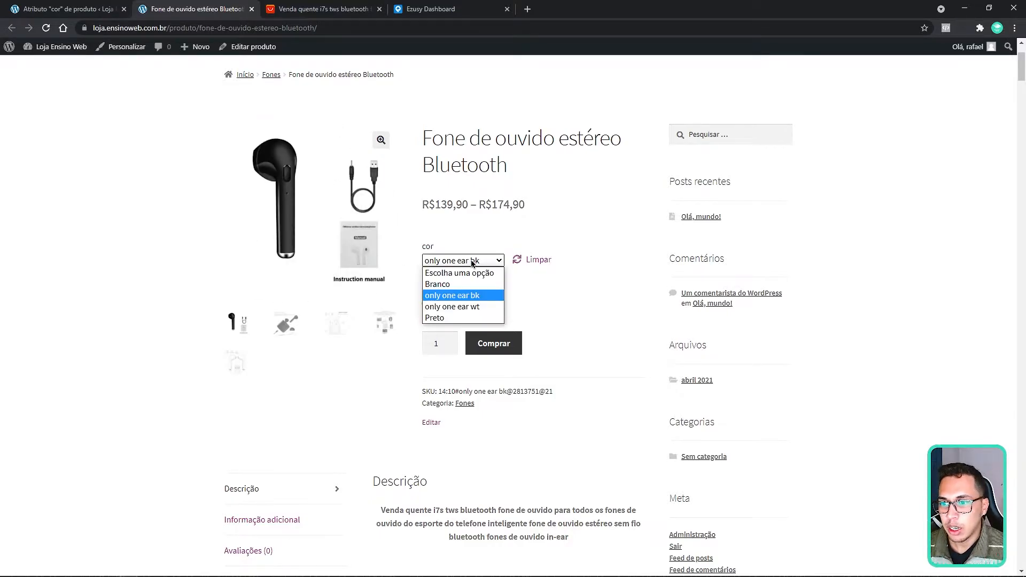
pyautogui.click(476, 308)
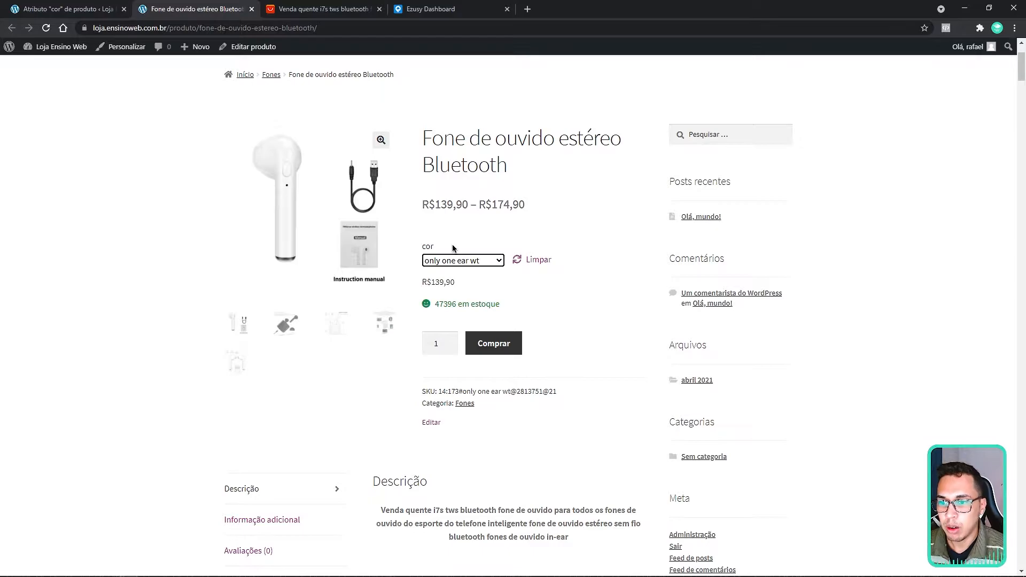
# Step: Delete the terms only one ear bk and only one ear wt from the cor attribute
pyautogui.click(67, 9)
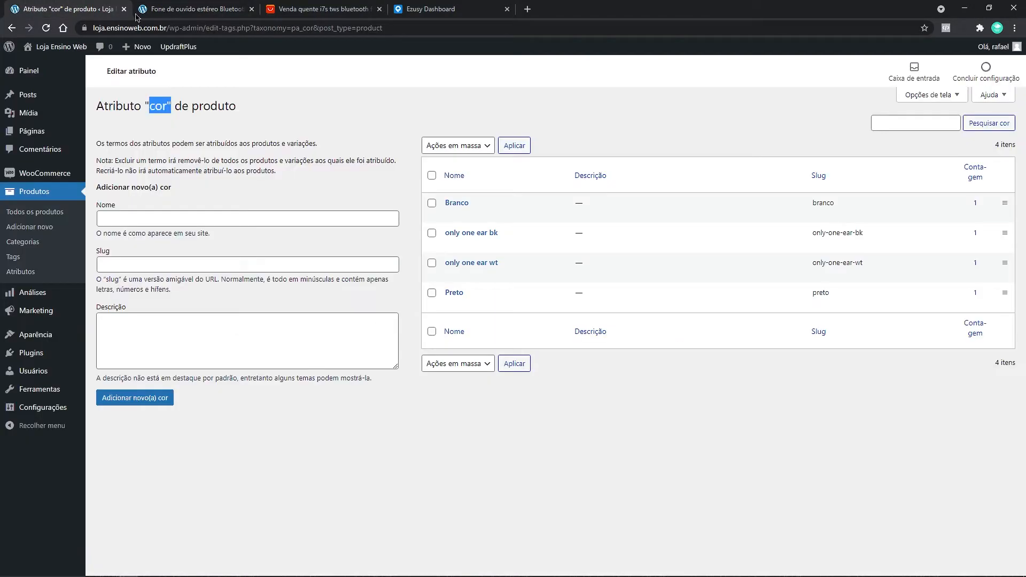
pyautogui.moveTo(480, 239)
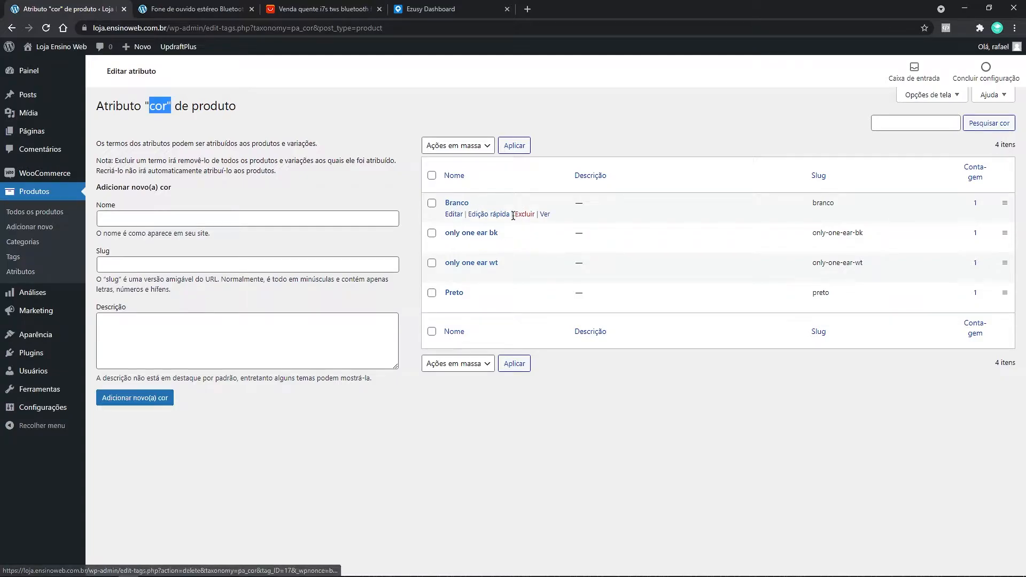
pyautogui.click(529, 245)
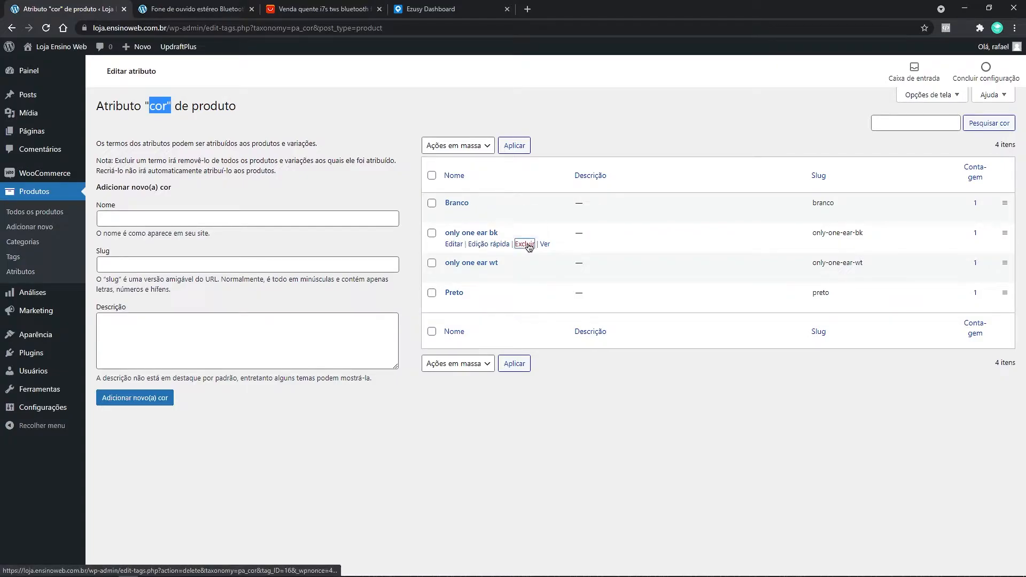
pyautogui.click(556, 117)
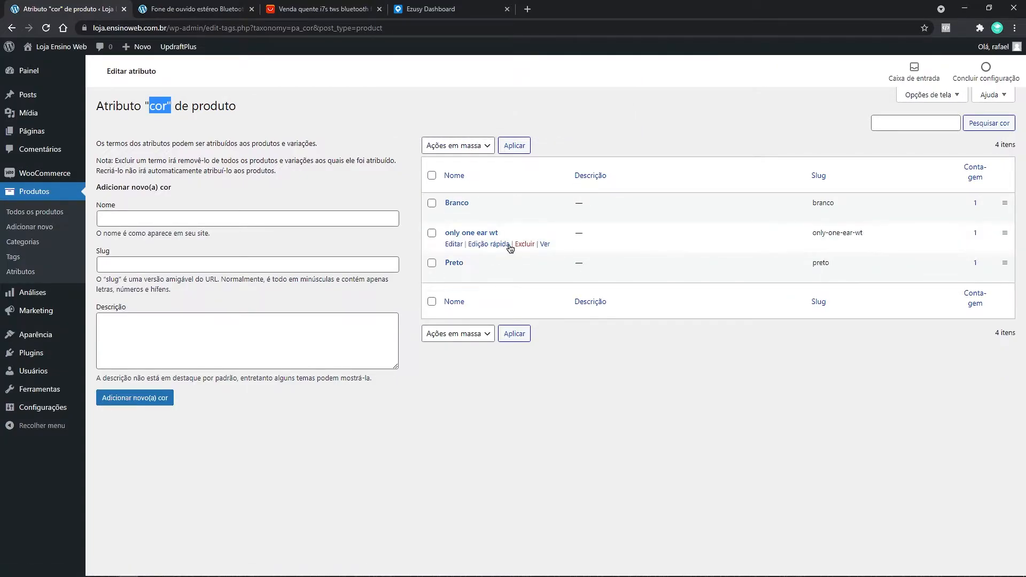
pyautogui.click(522, 244)
pyautogui.click(556, 121)
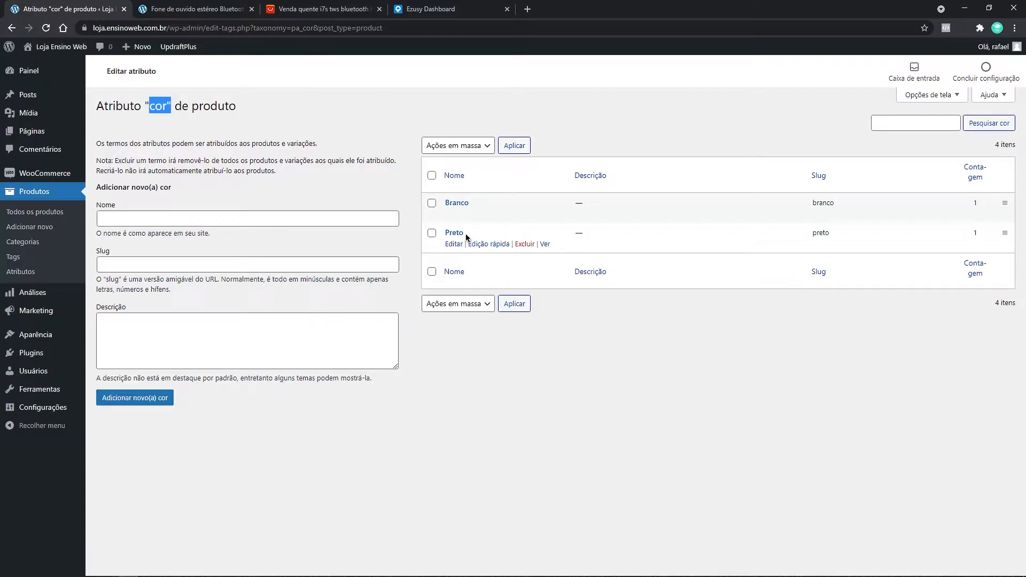
# Step: Return to the attributes list and create a new attribute named Unidade
pyautogui.click(37, 271)
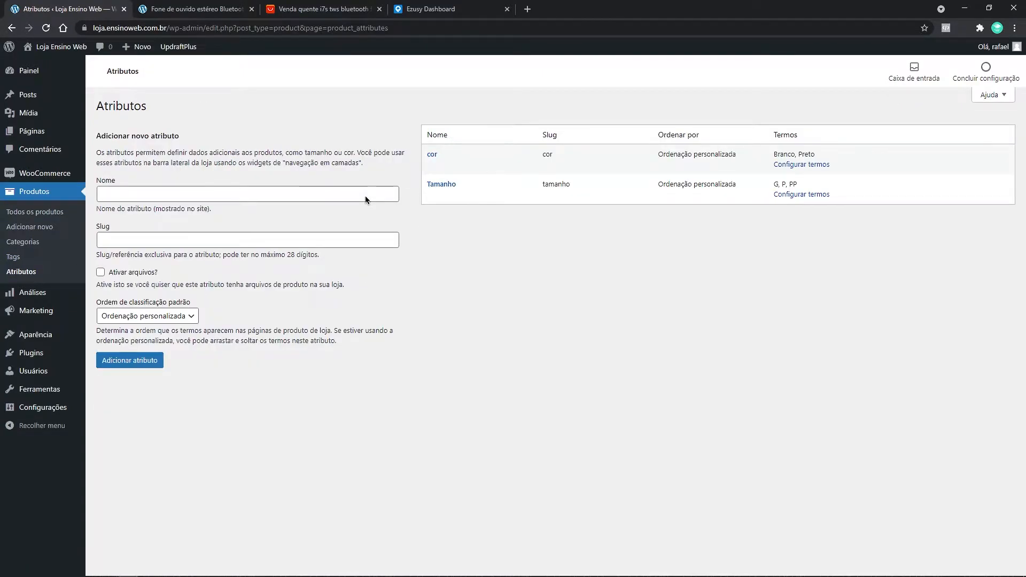
pyautogui.click(341, 195)
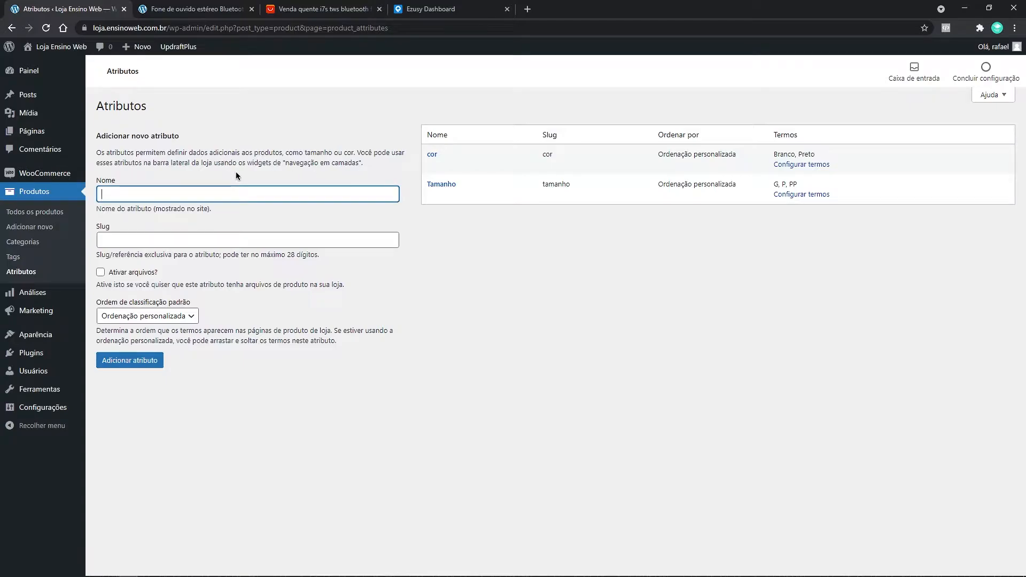
pyautogui.write('Unidade')
pyautogui.click(143, 365)
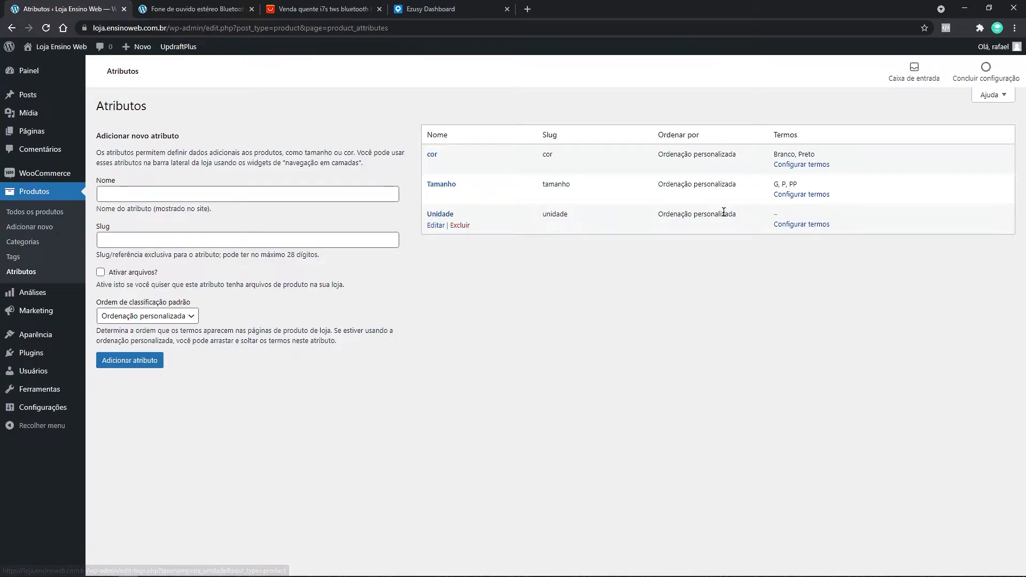
# Step: Add the terms Único and Completo to the Unidade attribute and return to the attributes list
pyautogui.click(797, 224)
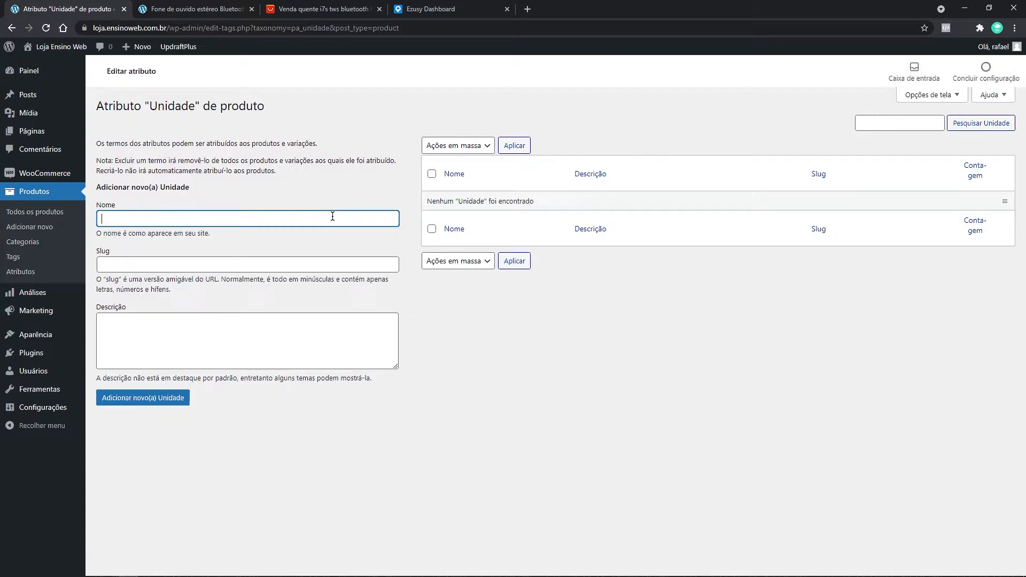
pyautogui.write('Único')
pyautogui.click(145, 398)
pyautogui.write('Completo')
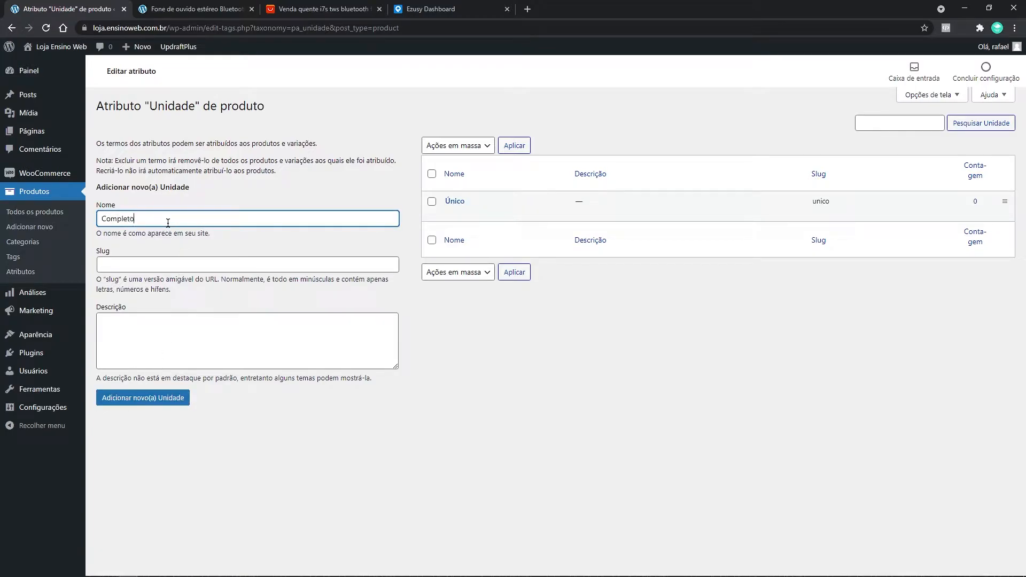
pyautogui.click(184, 398)
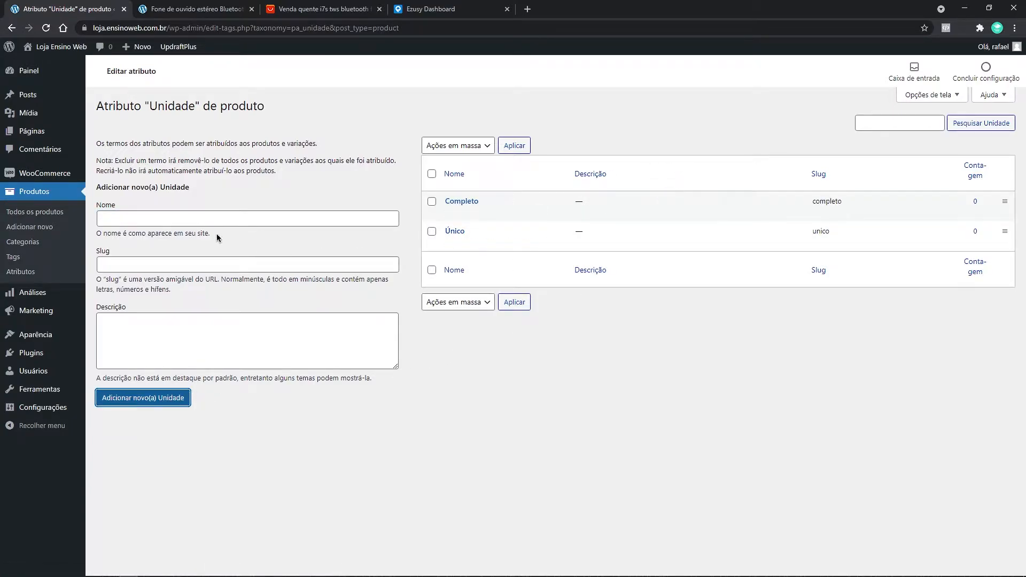
pyautogui.click(51, 274)
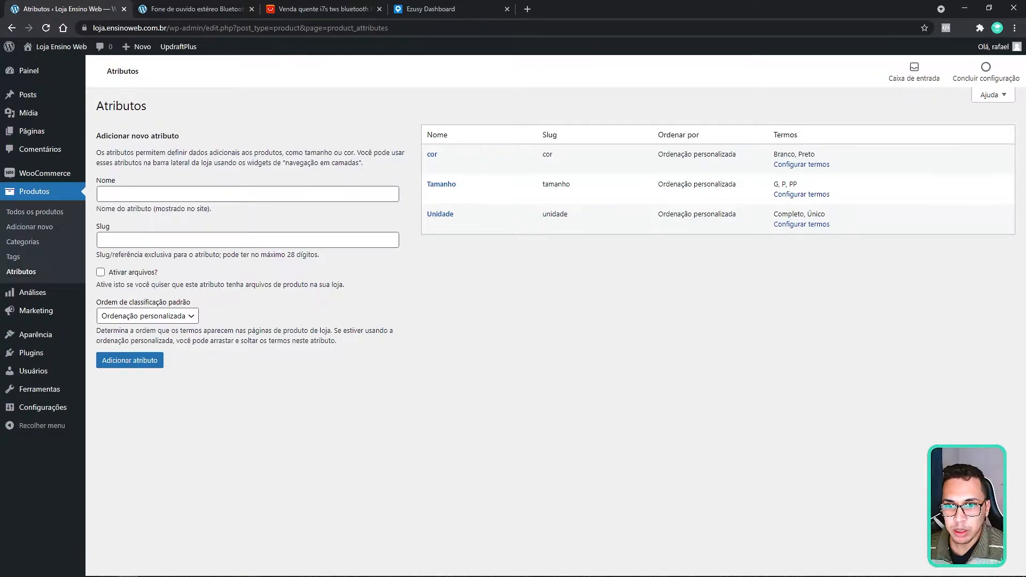
# Step: Reload the store's product page and examine which attributes and cor options it offers
pyautogui.click(181, 8)
pyautogui.click(43, 28)
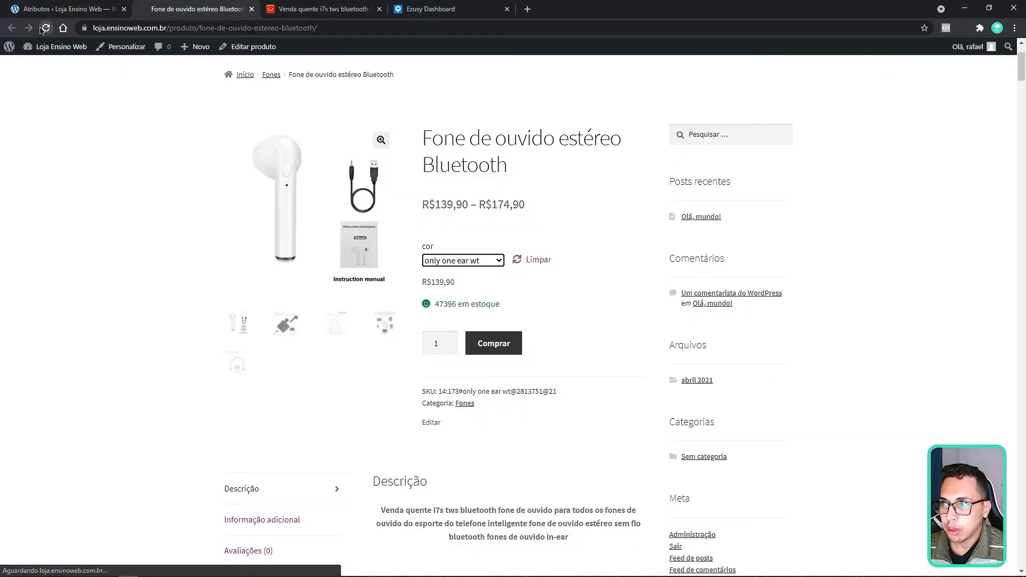
pyautogui.click(475, 260)
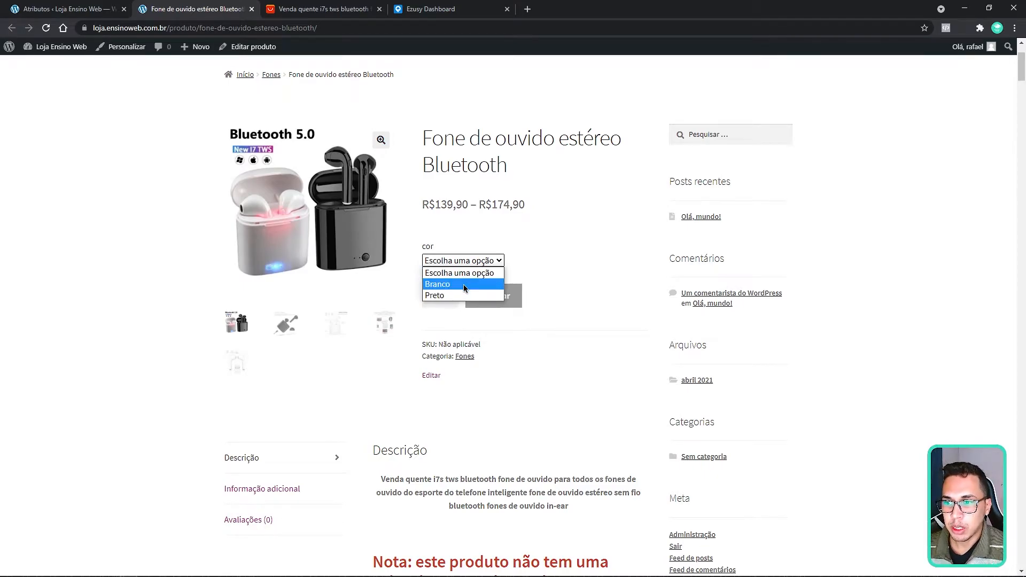
pyautogui.click(431, 248)
pyautogui.moveTo(431, 249); pyautogui.dragTo(422, 249)
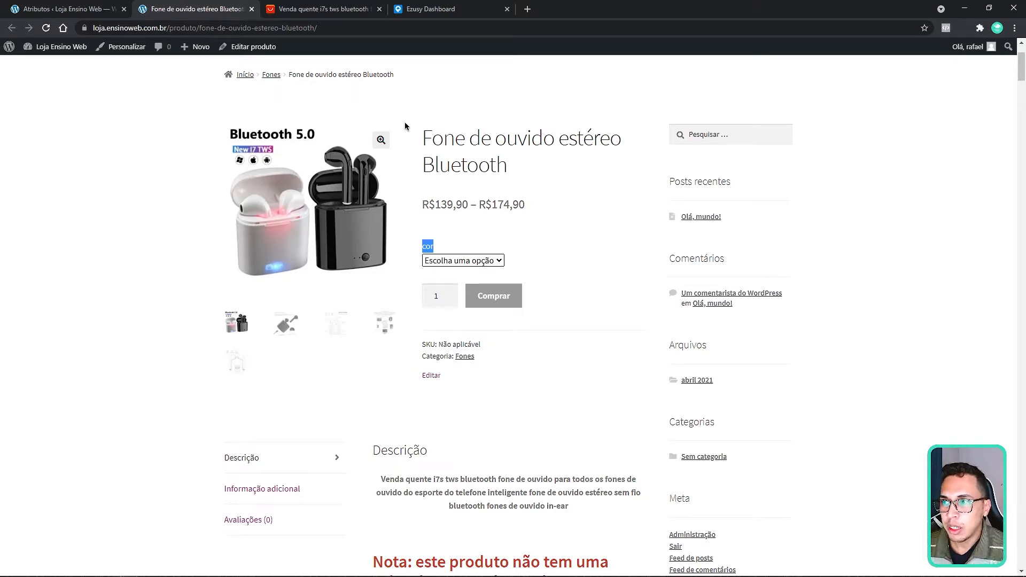
# Step: Open the Bluetooth earphones product for editing and expand the cor attribute in its product data
pyautogui.click(246, 51)
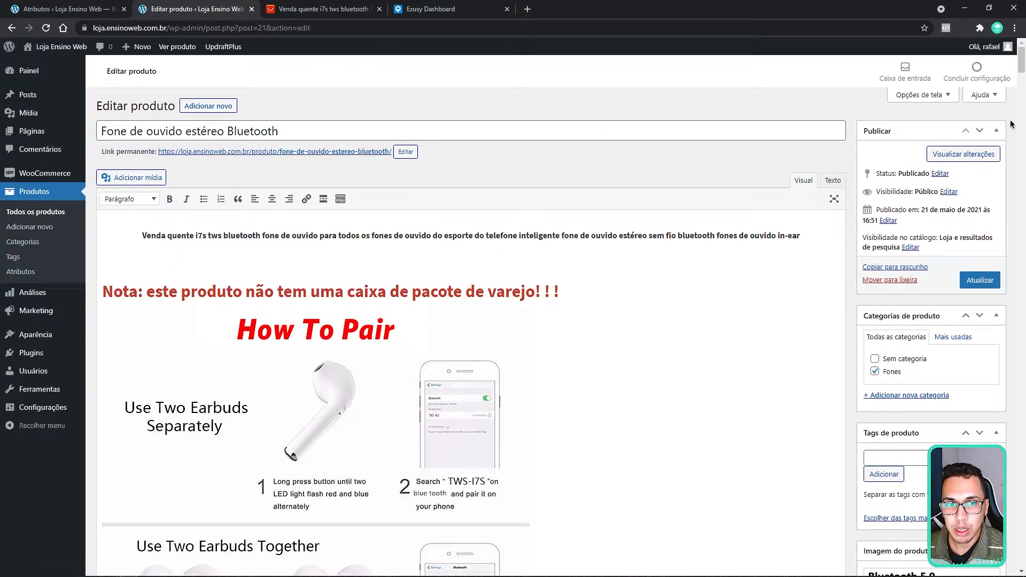
pyautogui.scroll(-15, 1007, 321)
pyautogui.scroll(-20, 1007, 356)
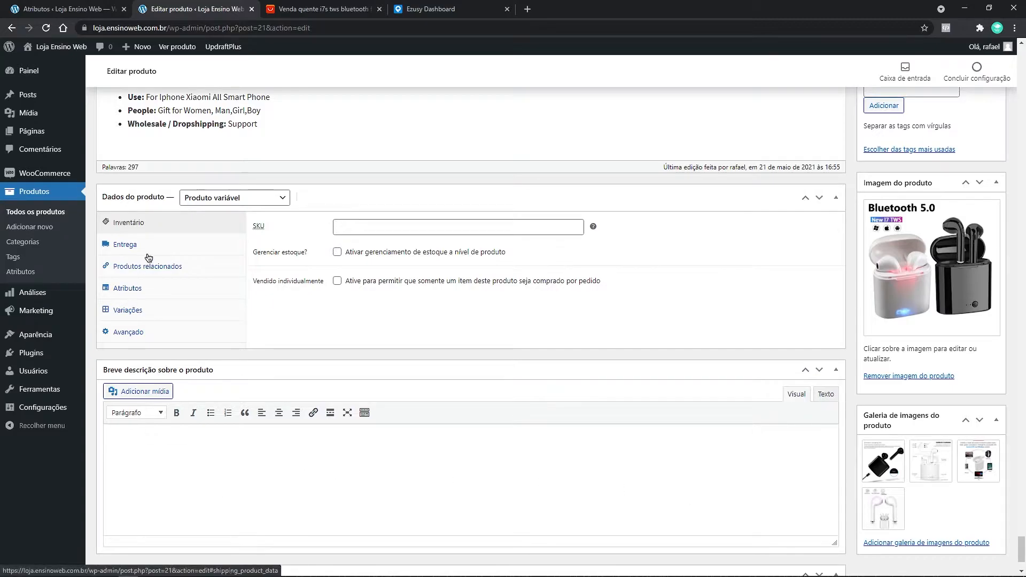
pyautogui.click(149, 290)
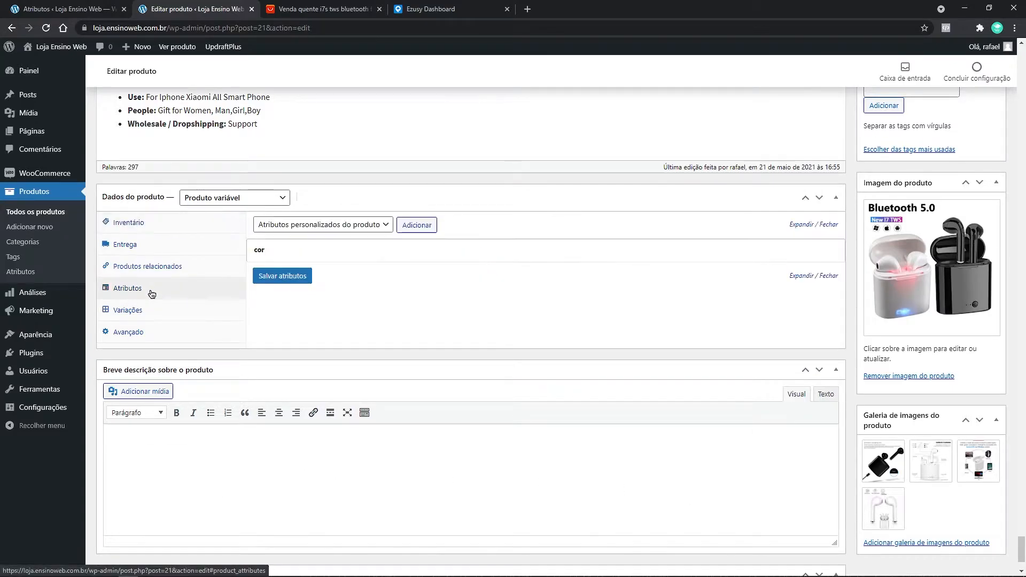
pyautogui.click(301, 255)
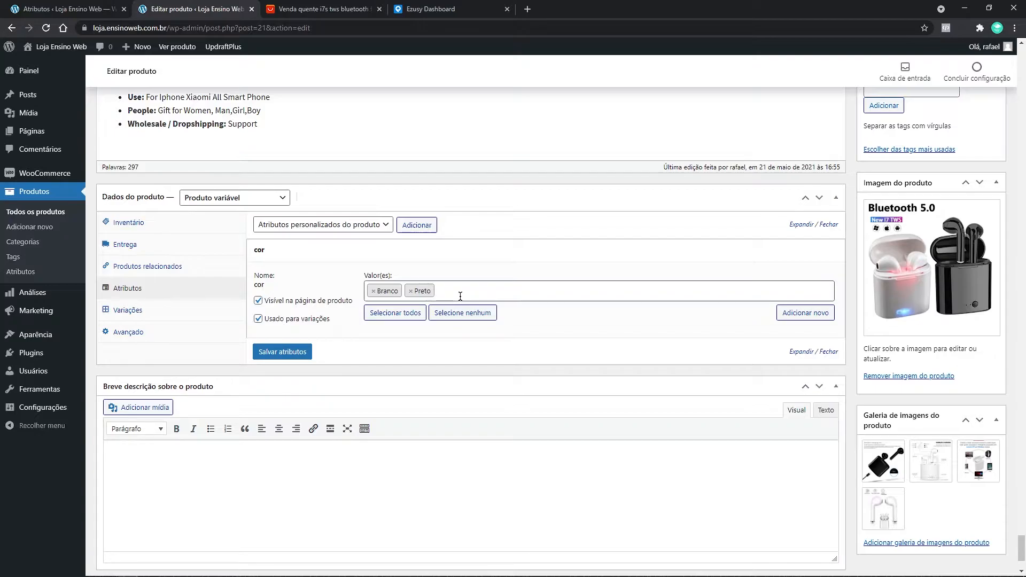
# Step: Add the Unidade attribute to the product's attributes
pyautogui.click(376, 229)
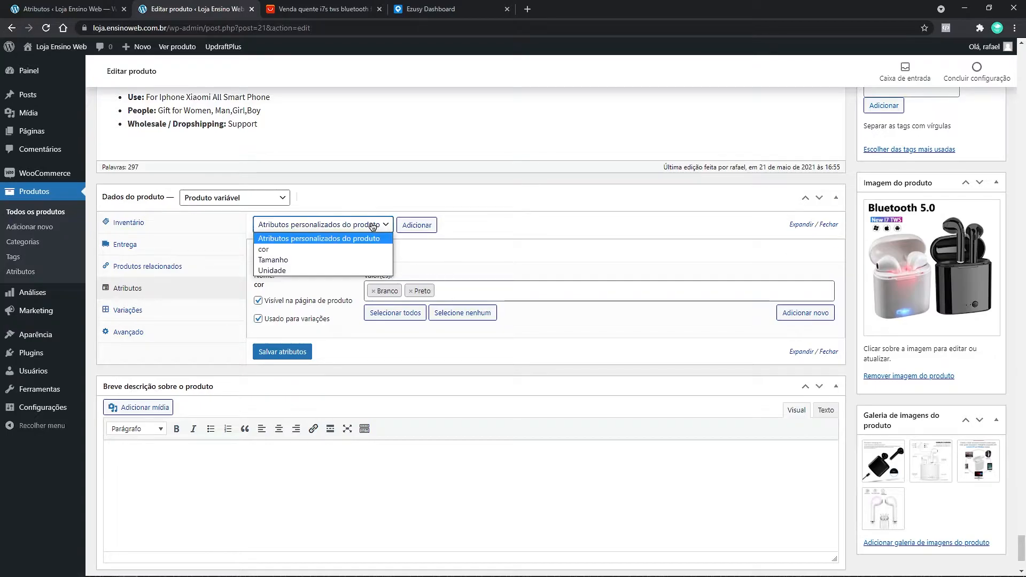
pyautogui.click(287, 271)
pyautogui.click(418, 225)
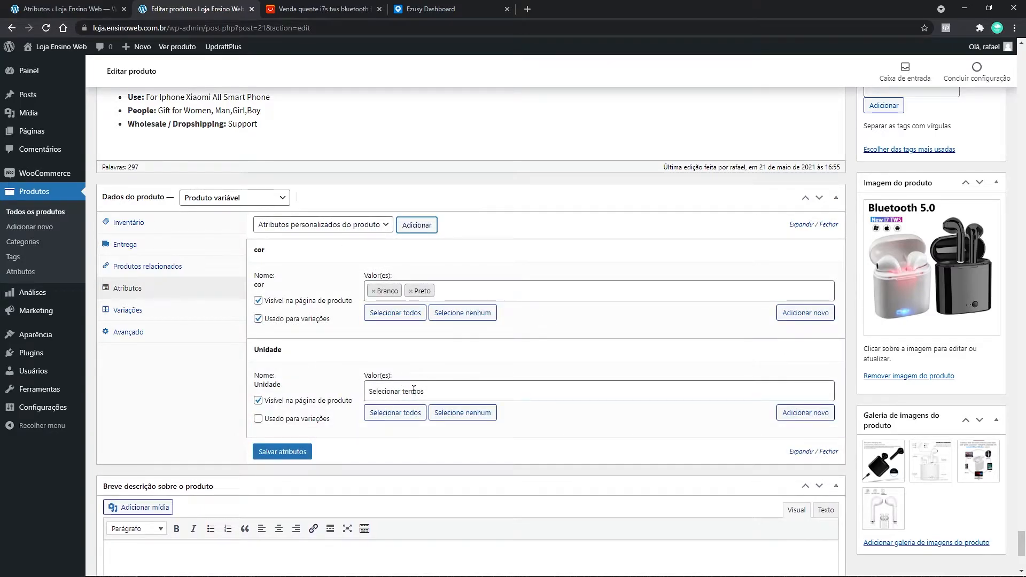
# Step: Assign the values Completo and Único to Unidade, enable it for variations, and save the product's attributes
pyautogui.click(414, 391)
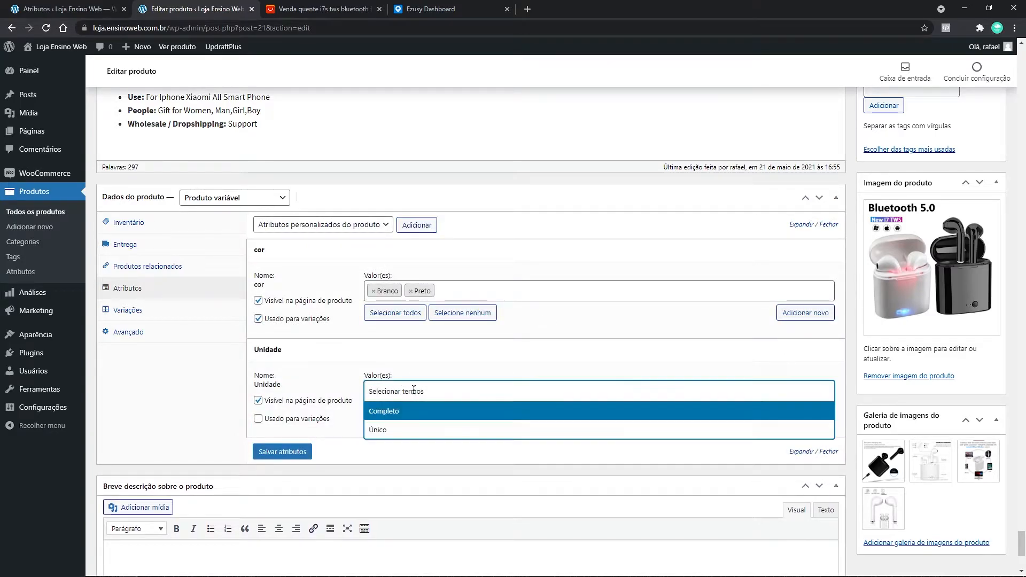
pyautogui.click(394, 412)
pyautogui.click(454, 393)
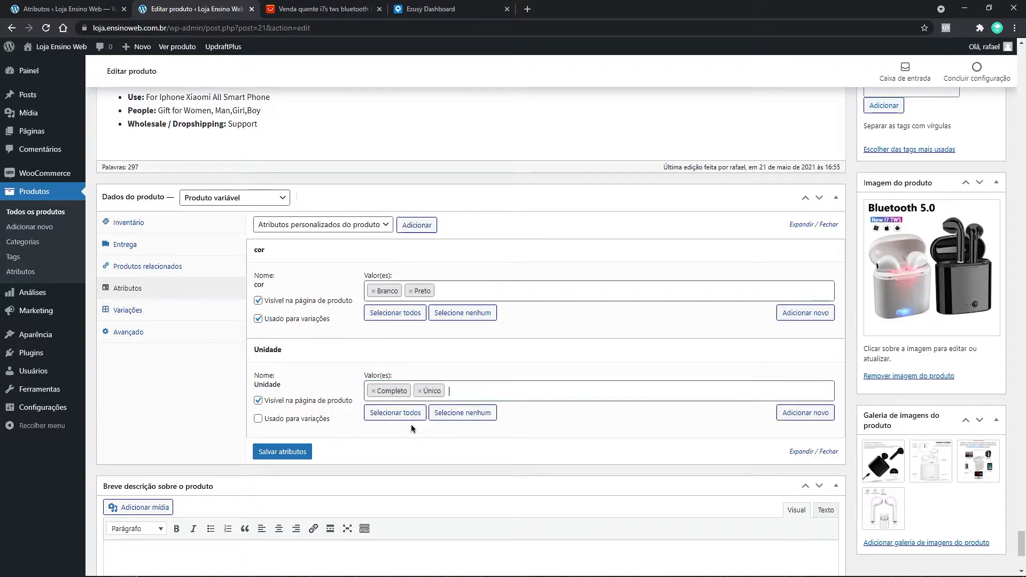
pyautogui.click(259, 422)
pyautogui.click(298, 455)
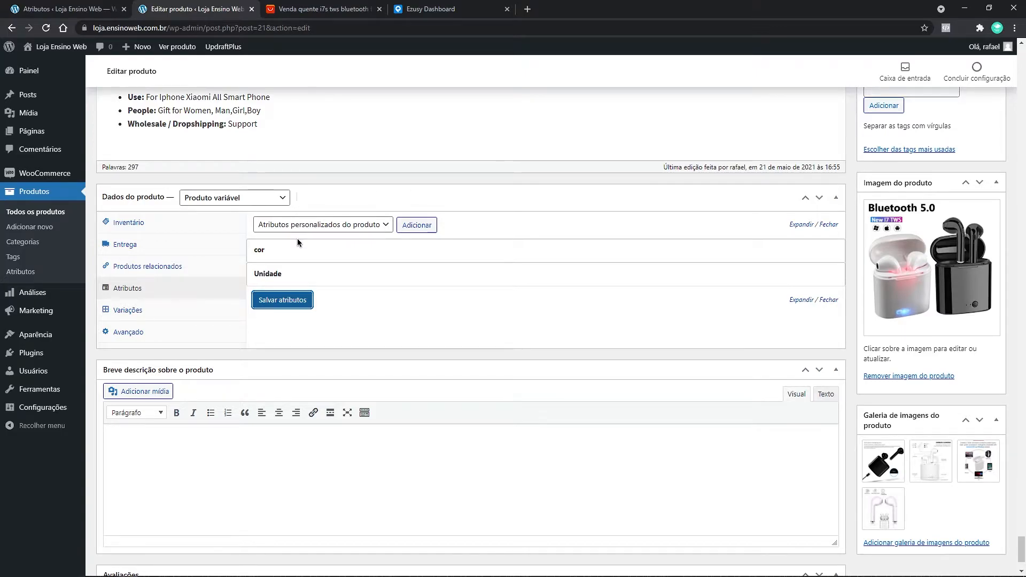
# Step: Open the store's page for the edited product in a new browser tab and view its attribute selectors
pyautogui.rightClick(174, 48)
pyautogui.click(224, 56)
pyautogui.click(336, 6)
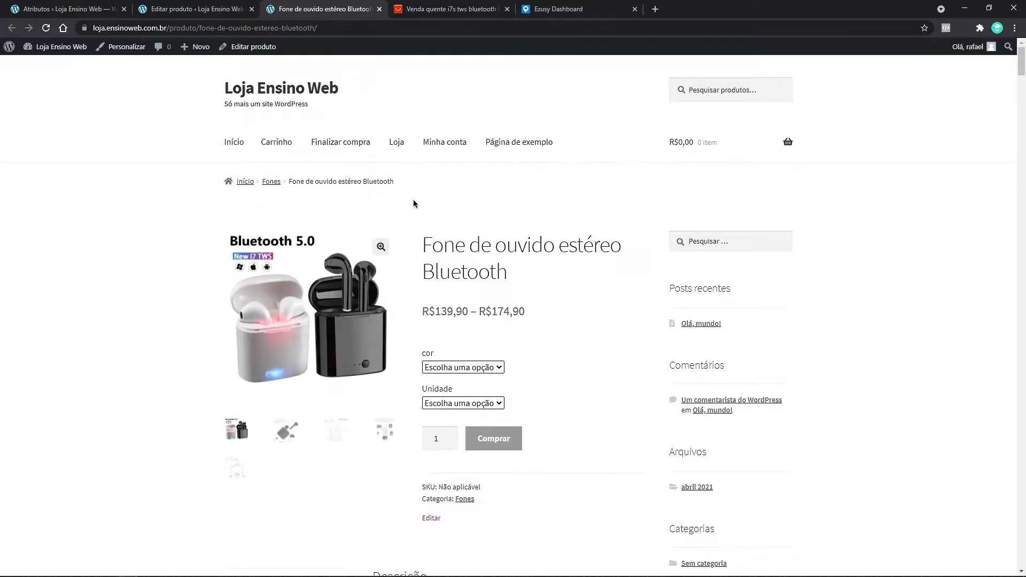
pyautogui.scroll(-2, 420, 250)
# Step: Choose Completo for Unidade on the product page and check the options offered for cor
pyautogui.click(457, 296)
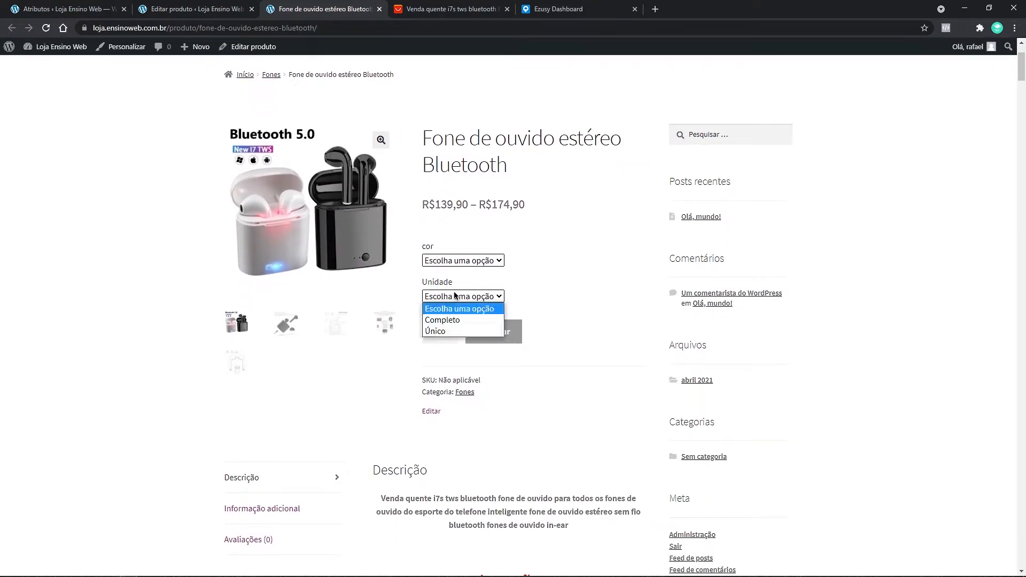
pyautogui.click(448, 321)
pyautogui.click(465, 296)
pyautogui.click(465, 260)
pyautogui.click(465, 261)
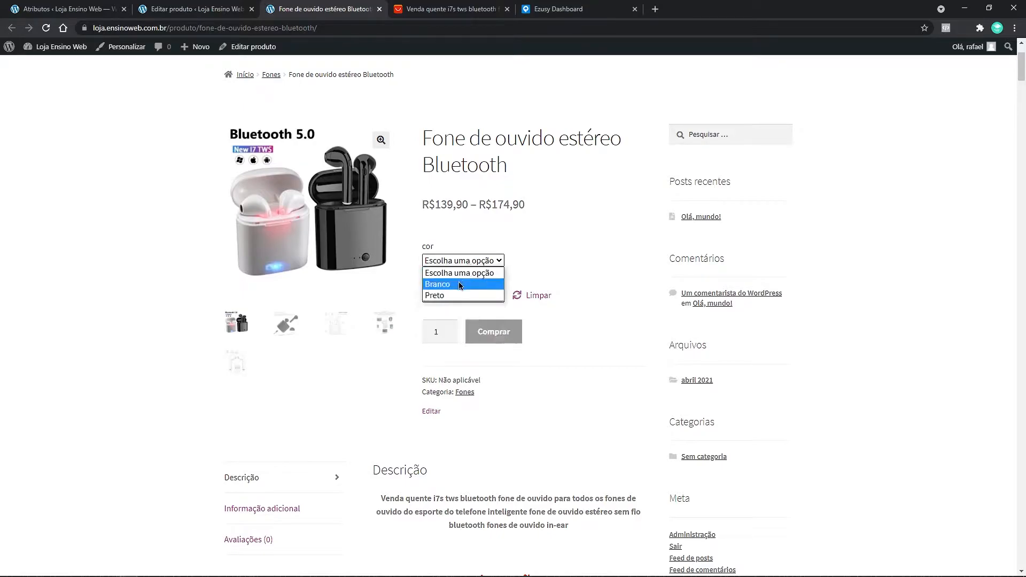
# Step: On the store's product page, choose Branco for cor and compare the Único and Completo options of Unidade
pyautogui.click(467, 271)
pyautogui.click(463, 296)
pyautogui.click(452, 330)
pyautogui.click(463, 296)
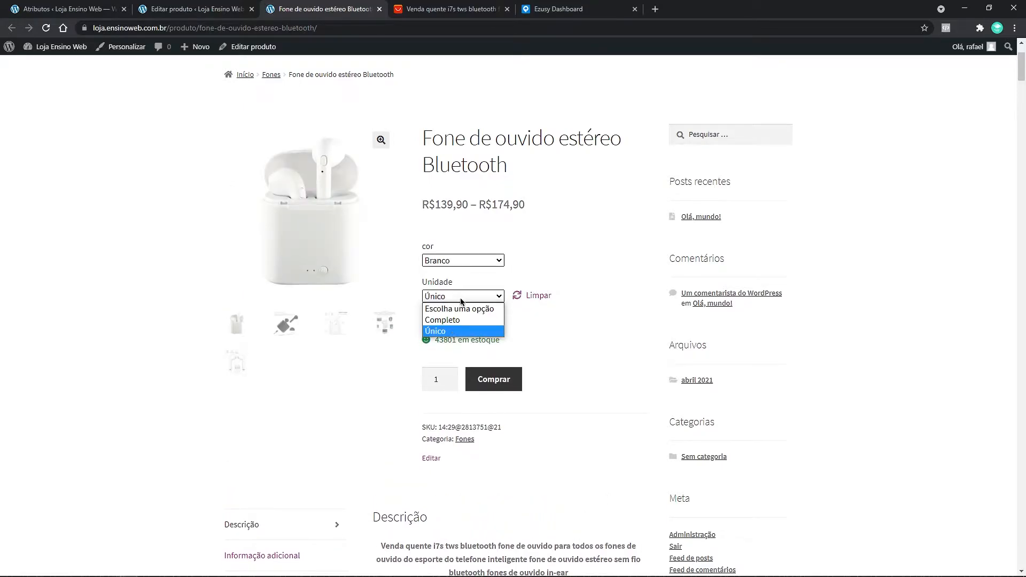
pyautogui.click(463, 321)
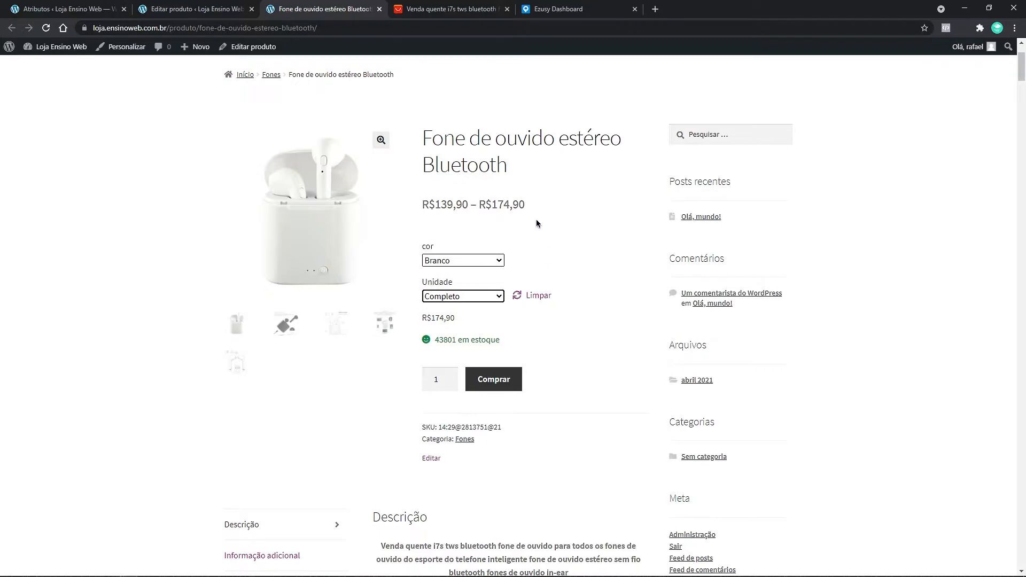
# Step: In the earphones product's variations, set variation #25 to cor Preto and Unidade Único
pyautogui.click(209, 9)
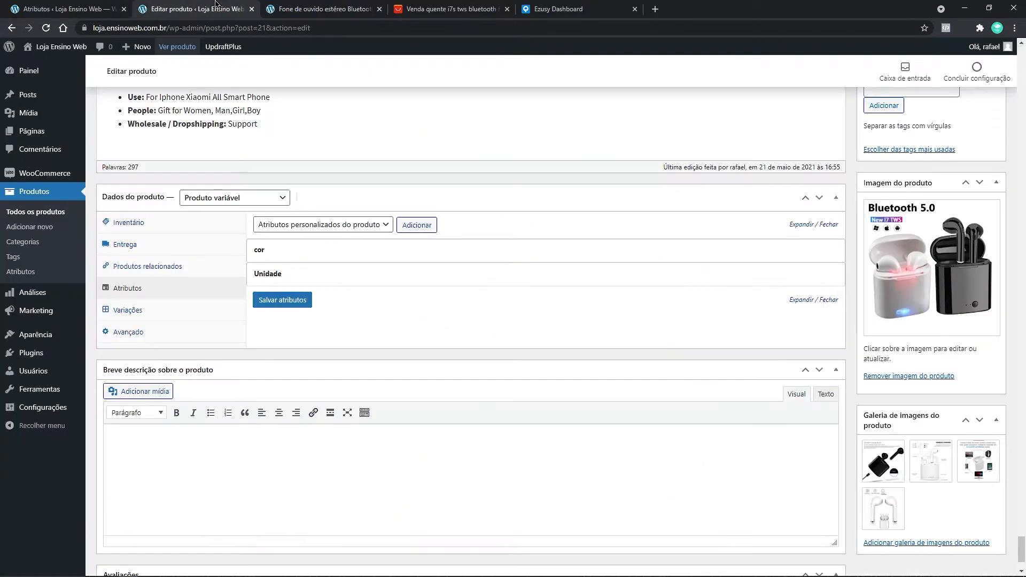
pyautogui.click(136, 314)
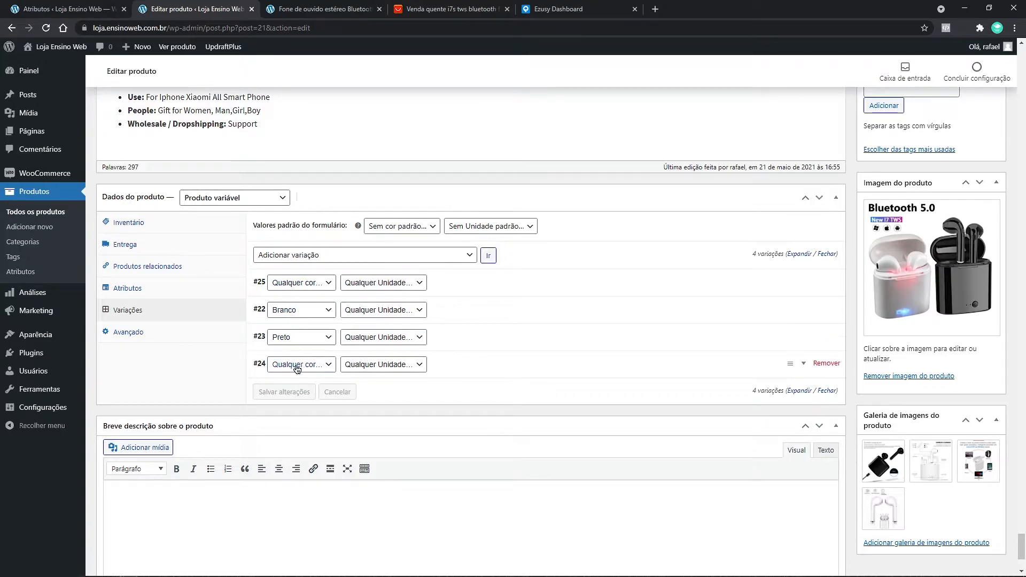
pyautogui.click(461, 289)
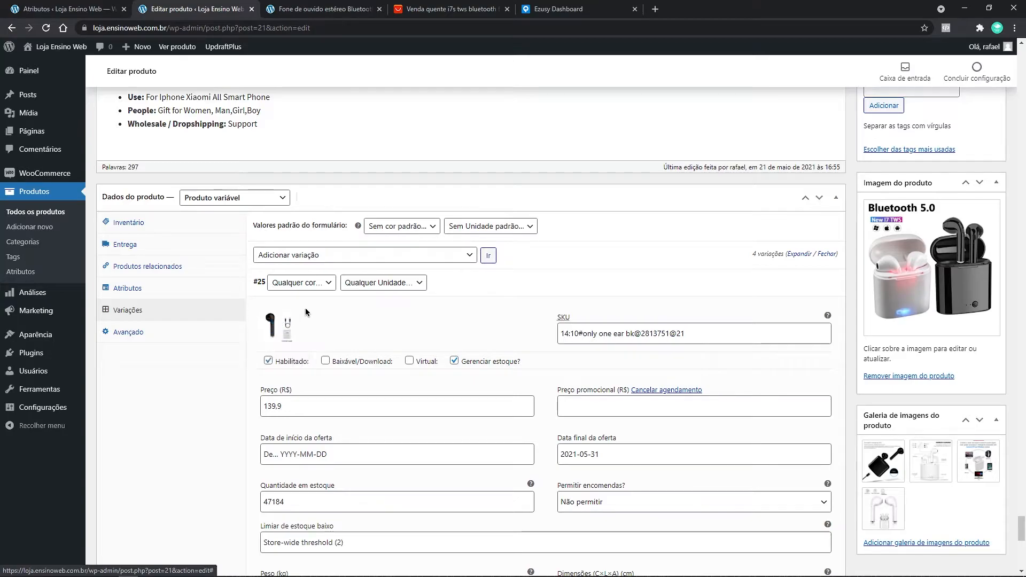
pyautogui.click(313, 282)
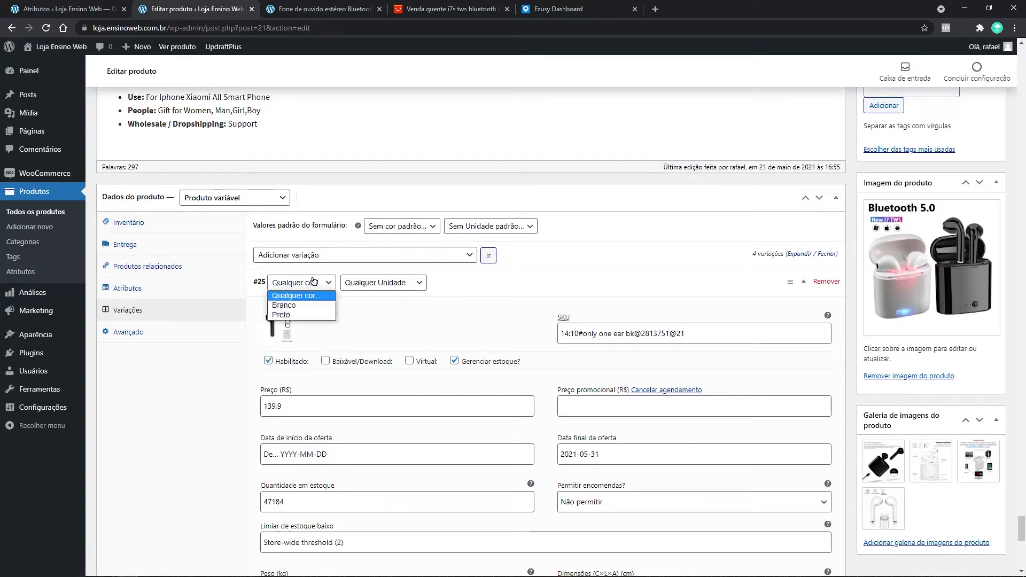
pyautogui.click(282, 315)
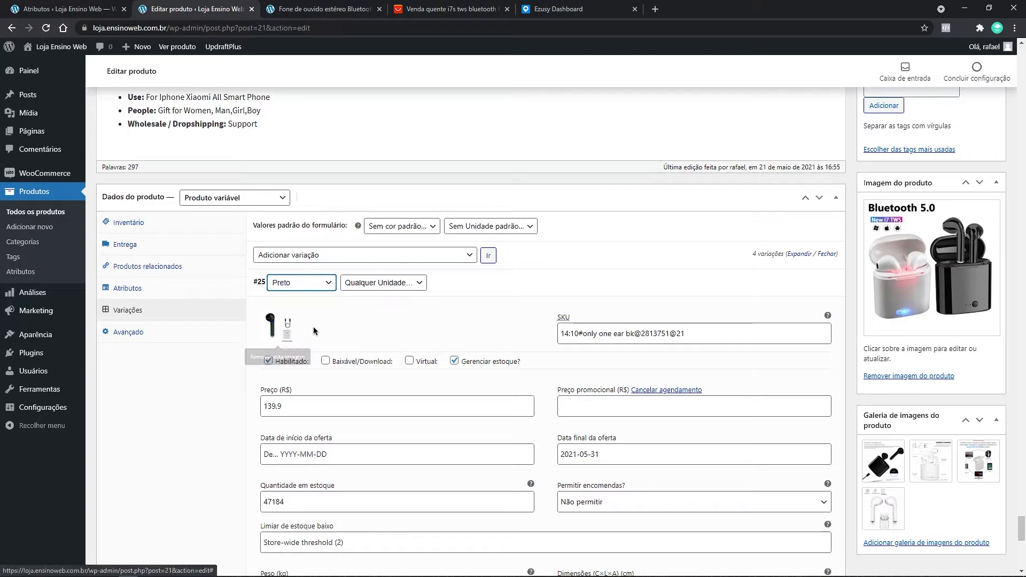
pyautogui.click(397, 288)
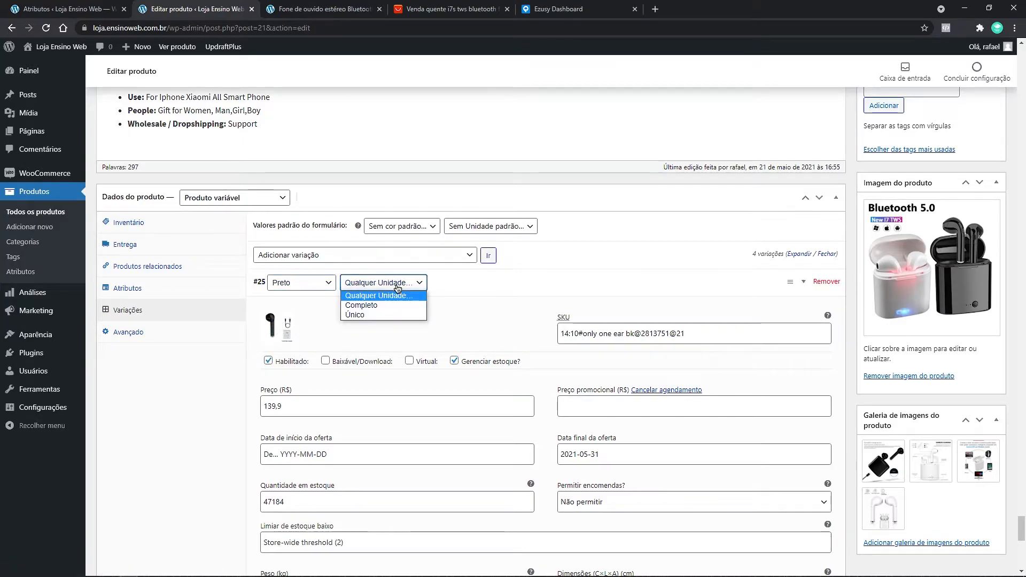
pyautogui.click(371, 317)
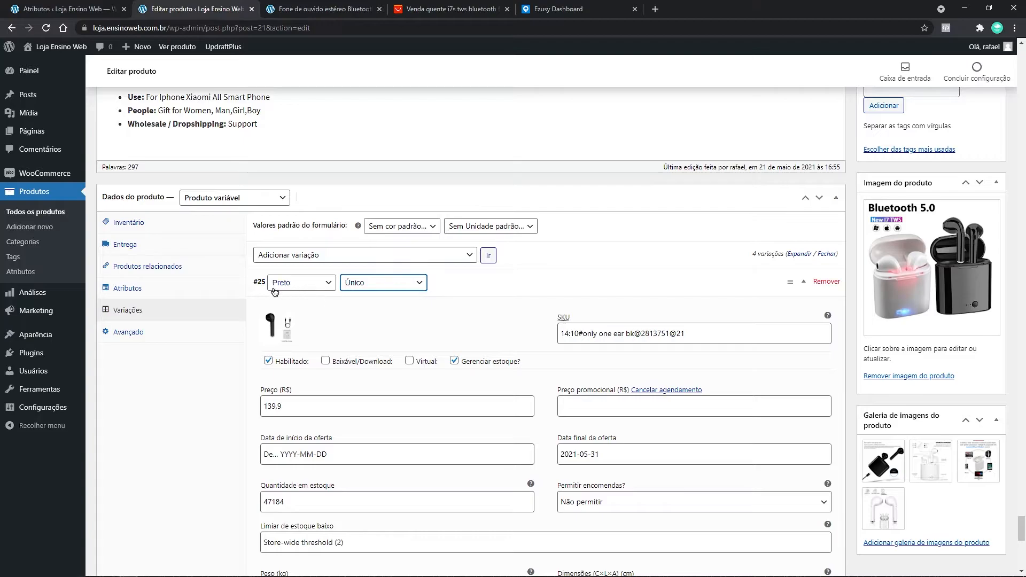
pyautogui.moveTo(274, 324)
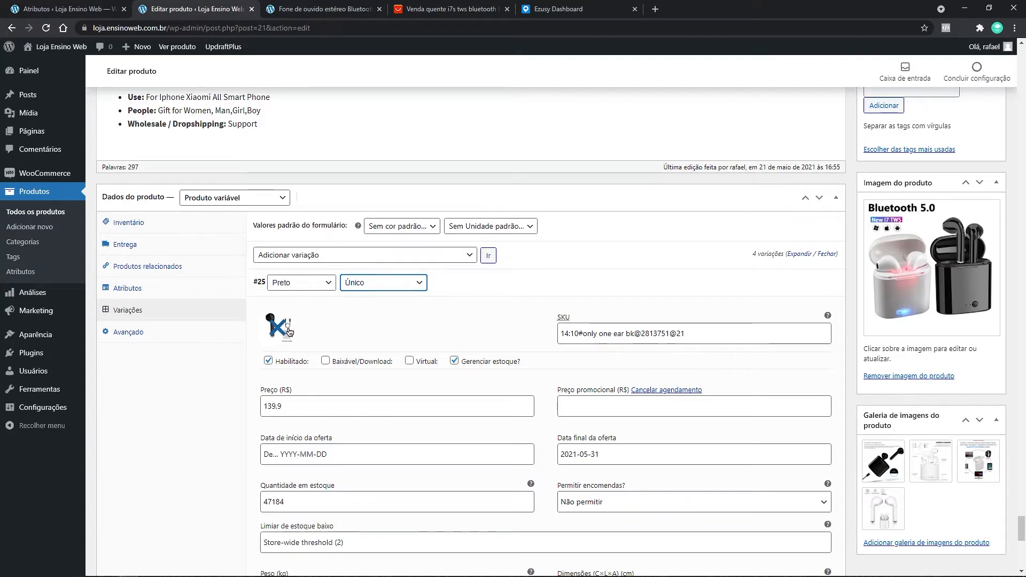
pyautogui.click(503, 288)
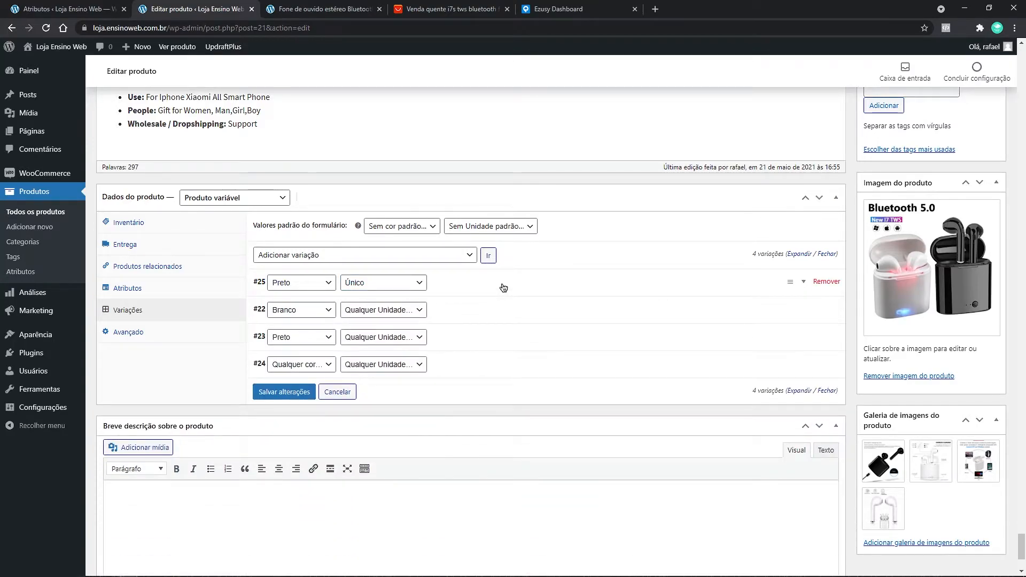
# Step: Check the image of the Branco variation #22 and set its Unidade to Completo
pyautogui.click(467, 310)
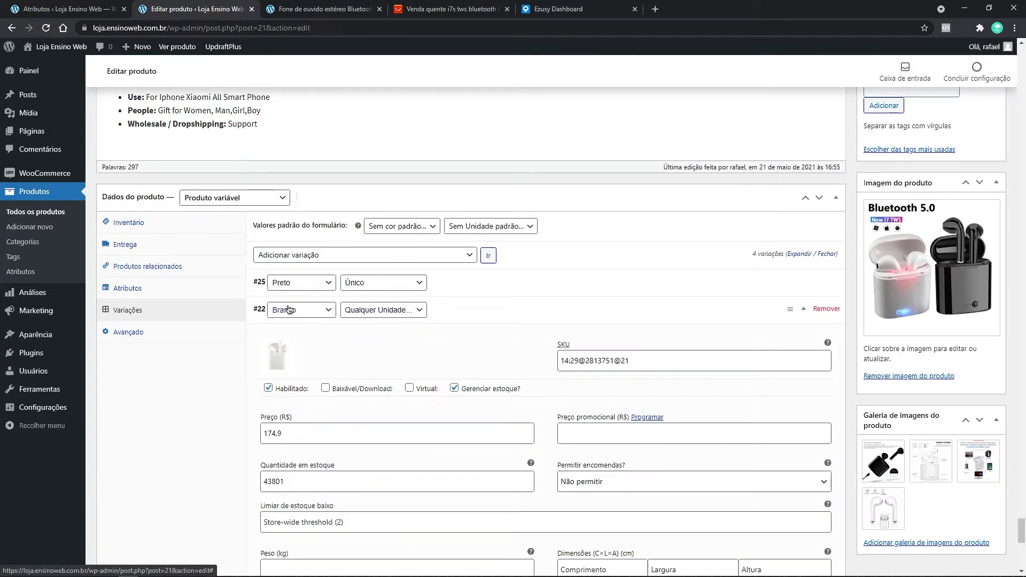
pyautogui.moveTo(286, 362)
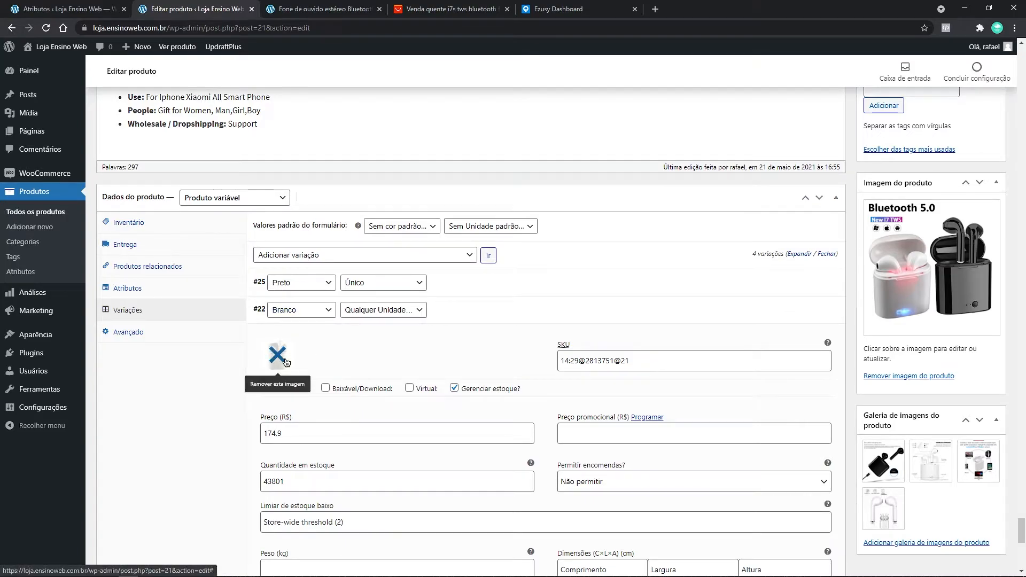
pyautogui.click(387, 311)
pyautogui.click(381, 332)
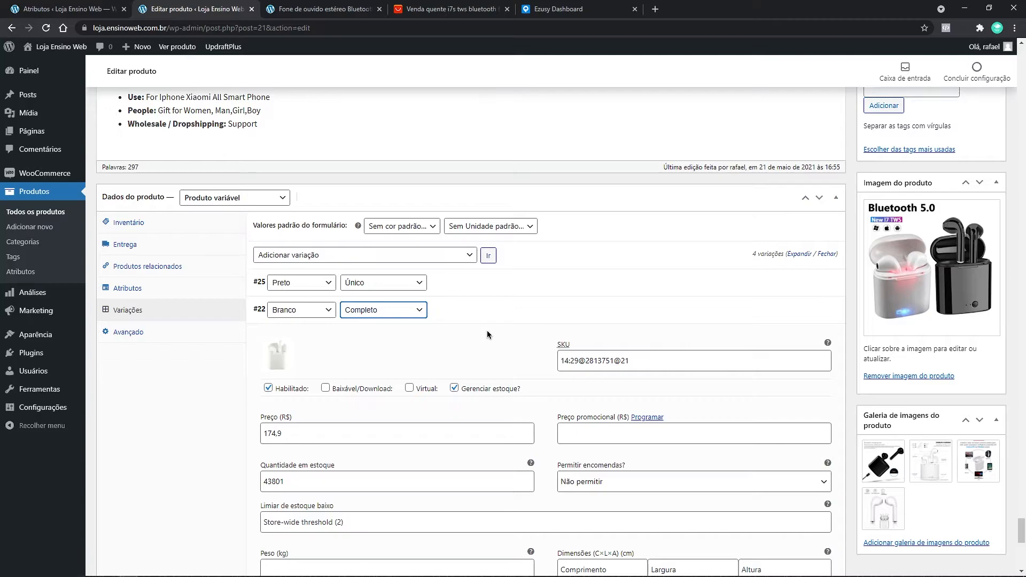
pyautogui.click(484, 310)
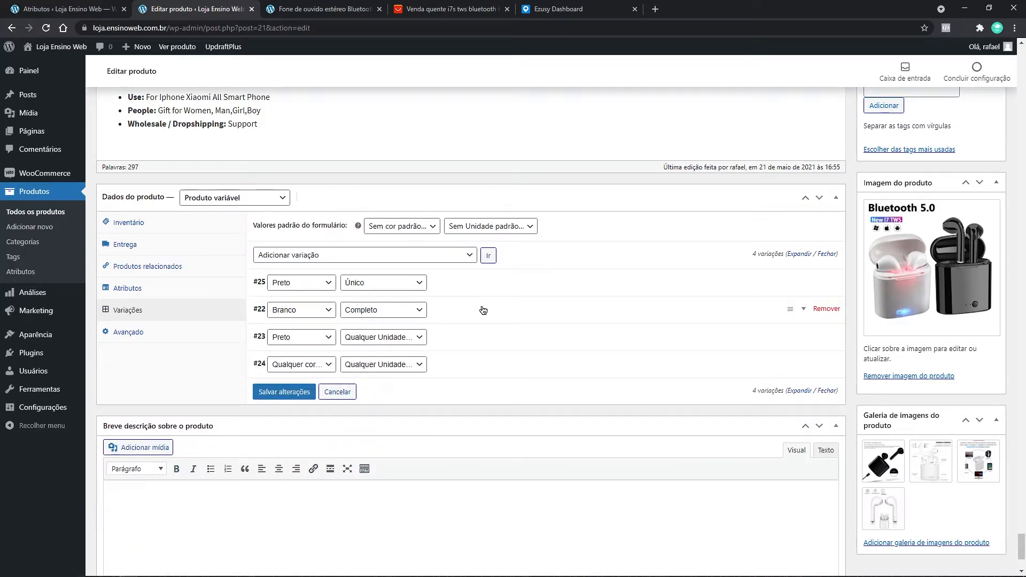
# Step: Set the Unidade of the Preto variation #23 to Completo
pyautogui.click(482, 344)
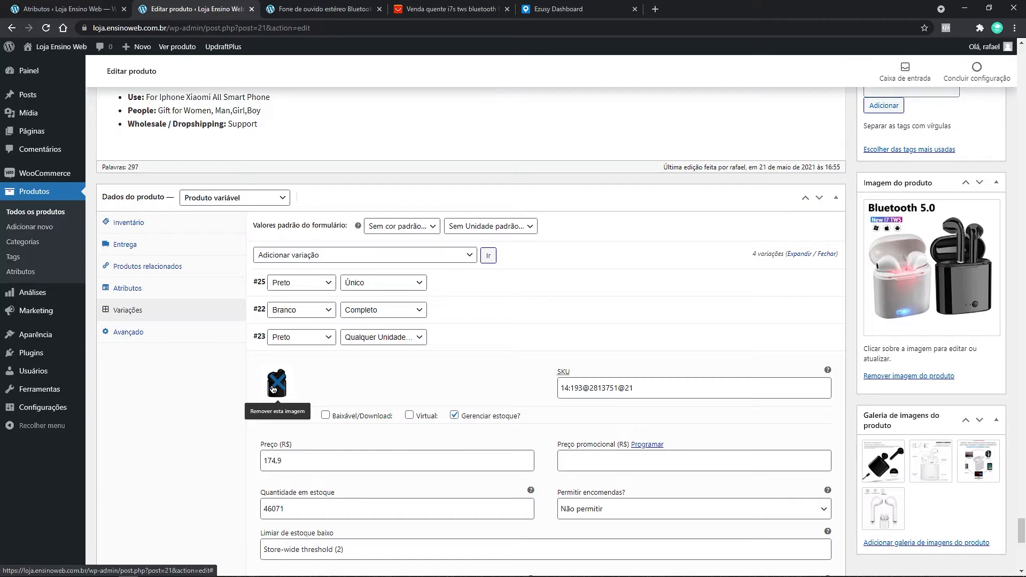
pyautogui.click(384, 338)
pyautogui.click(395, 356)
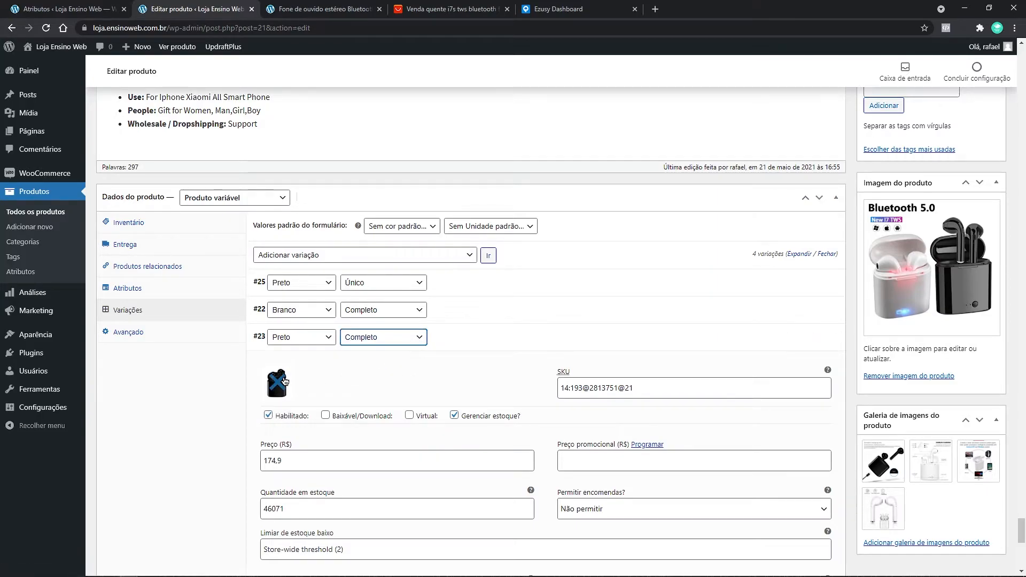
pyautogui.click(535, 341)
# Step: Set variation #24 to cor Branco and Unidade Único, and save the variation changes
pyautogui.click(486, 371)
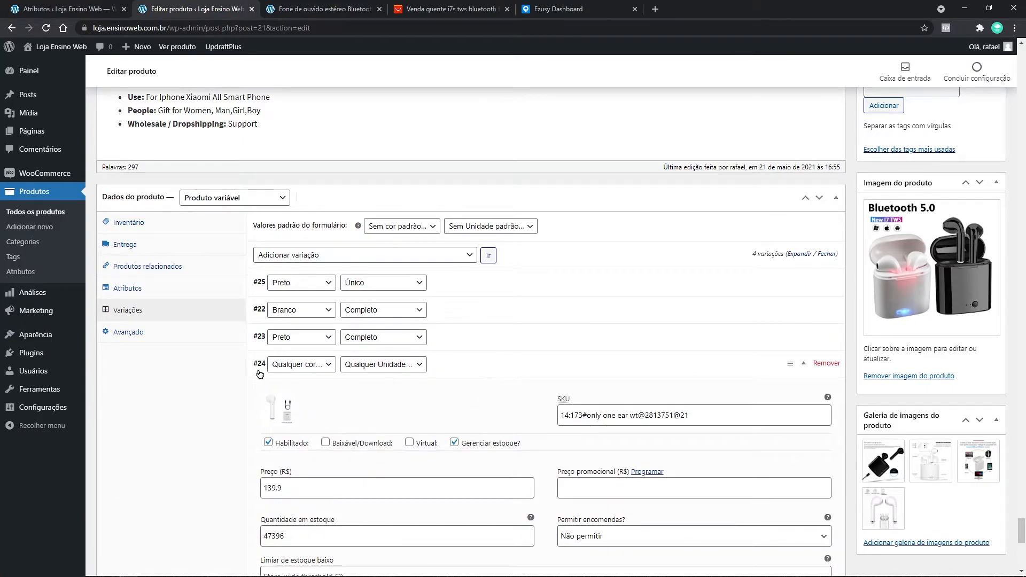
pyautogui.click(292, 365)
pyautogui.click(296, 387)
pyautogui.click(404, 366)
pyautogui.click(406, 398)
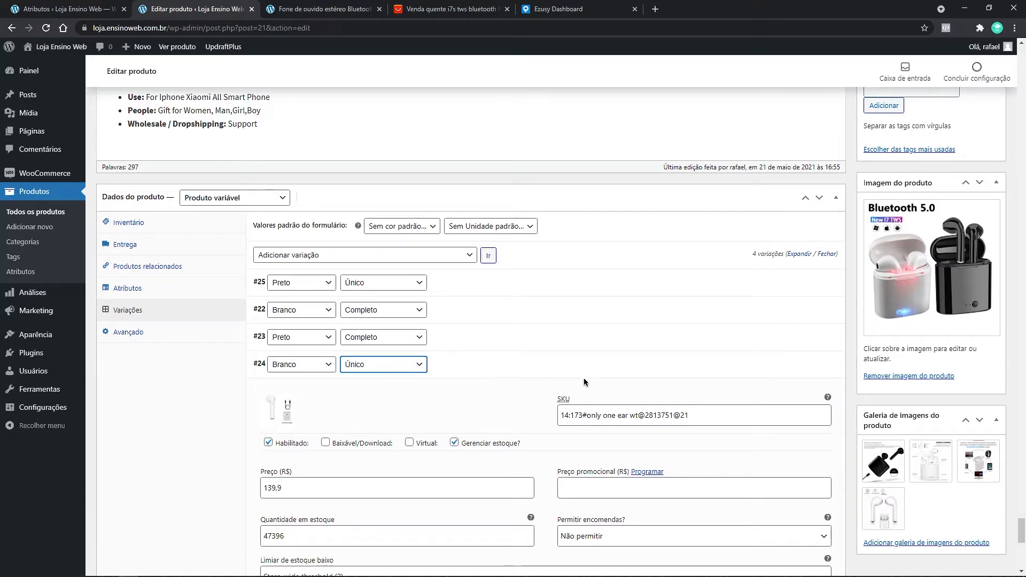
pyautogui.scroll(-1, 582, 380)
pyautogui.click(506, 317)
pyautogui.click(282, 340)
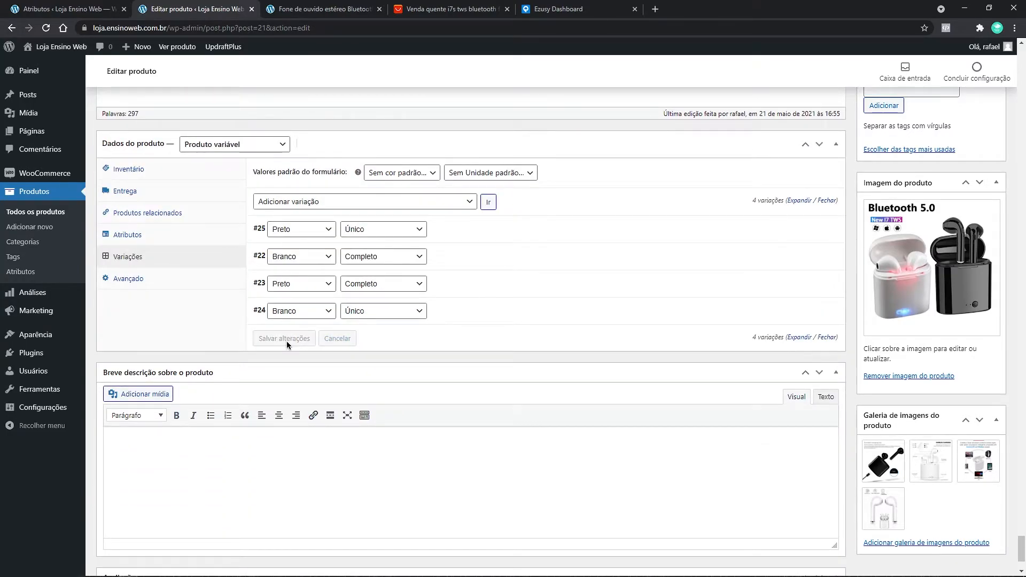
# Step: Reload the store's product page and check the image and price for Branco with Completo and with Único
pyautogui.click(295, 6)
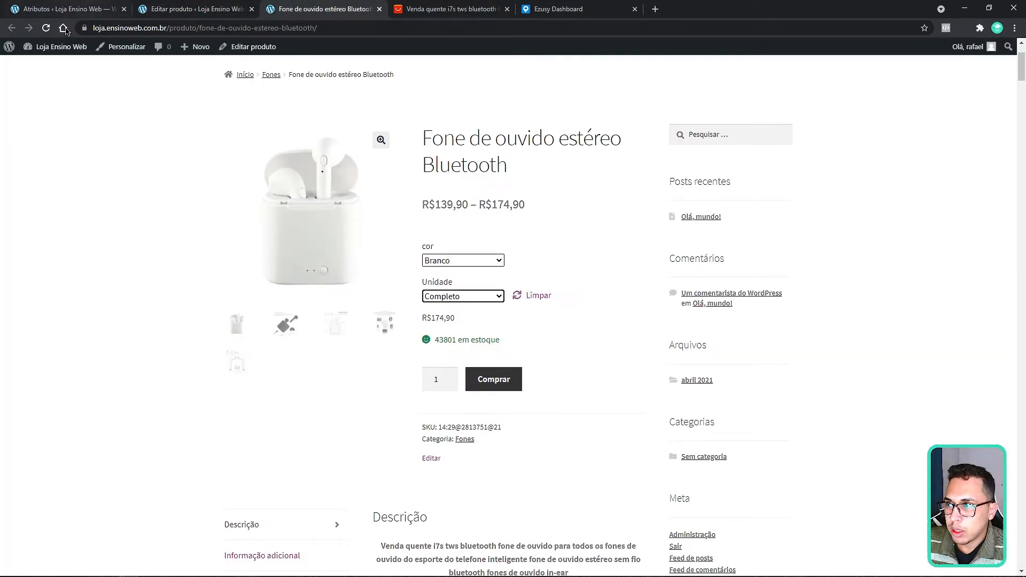
pyautogui.click(46, 28)
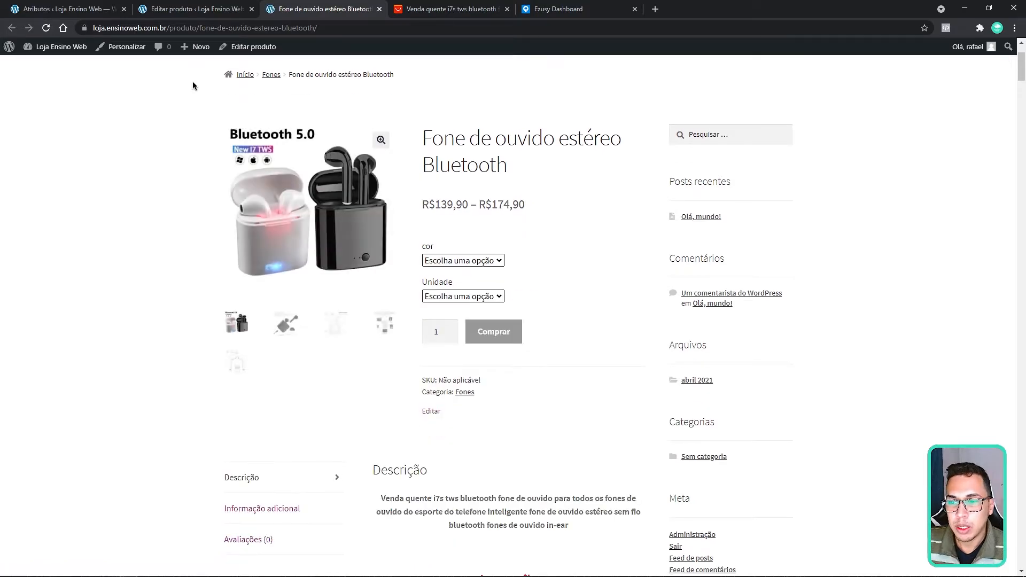
pyautogui.click(449, 261)
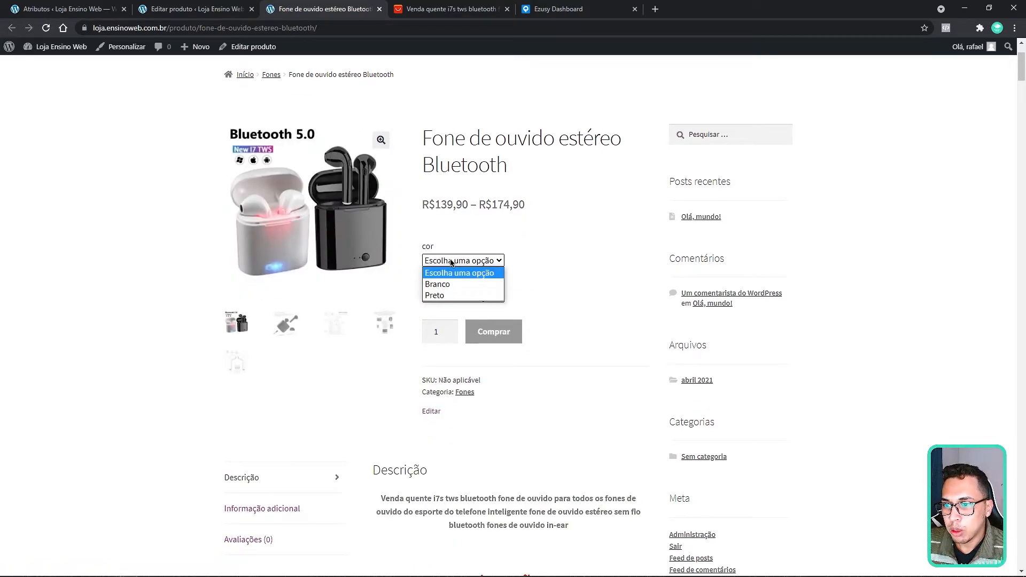
pyautogui.click(457, 279)
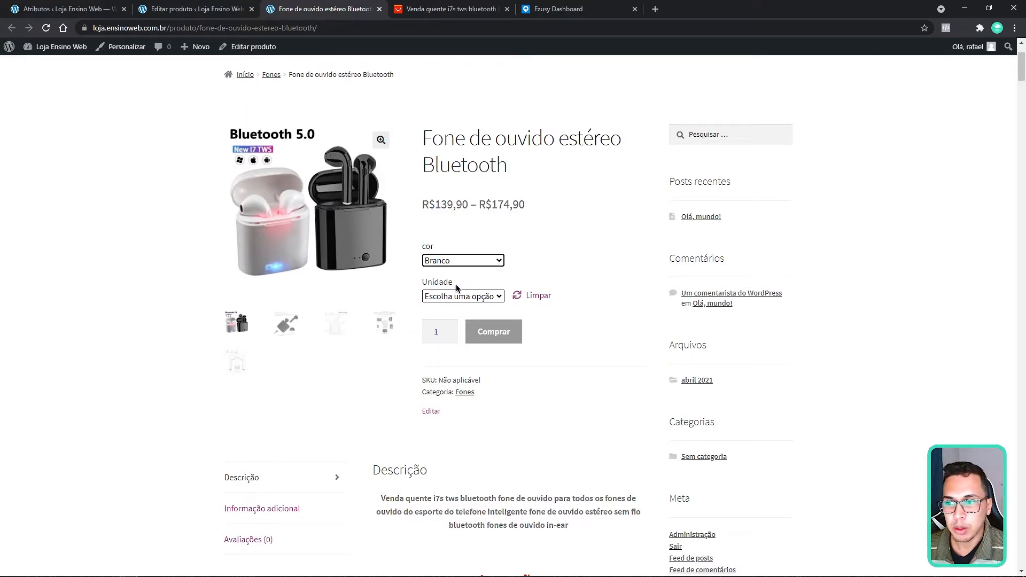
pyautogui.click(463, 297)
pyautogui.click(463, 321)
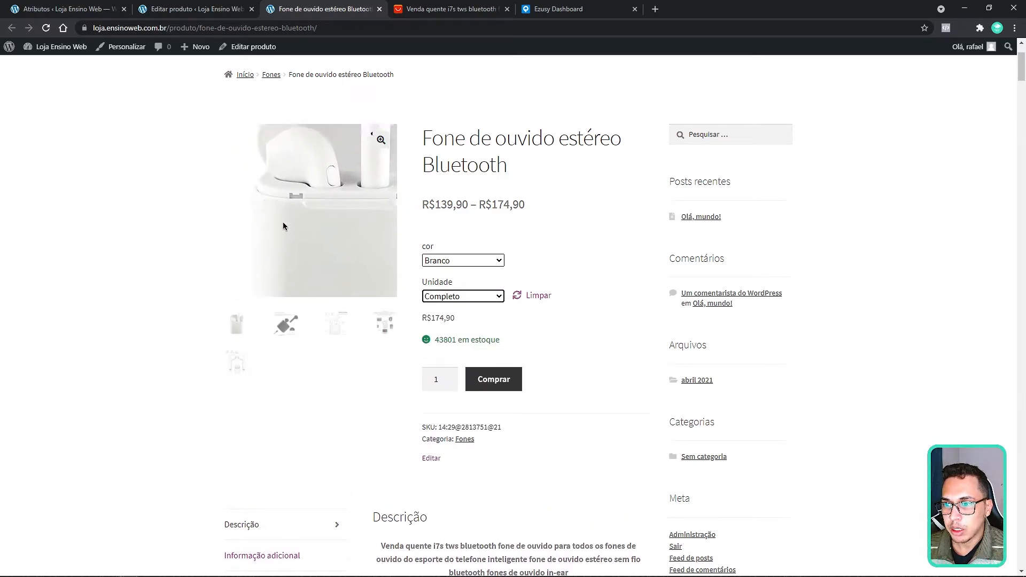
pyautogui.click(471, 298)
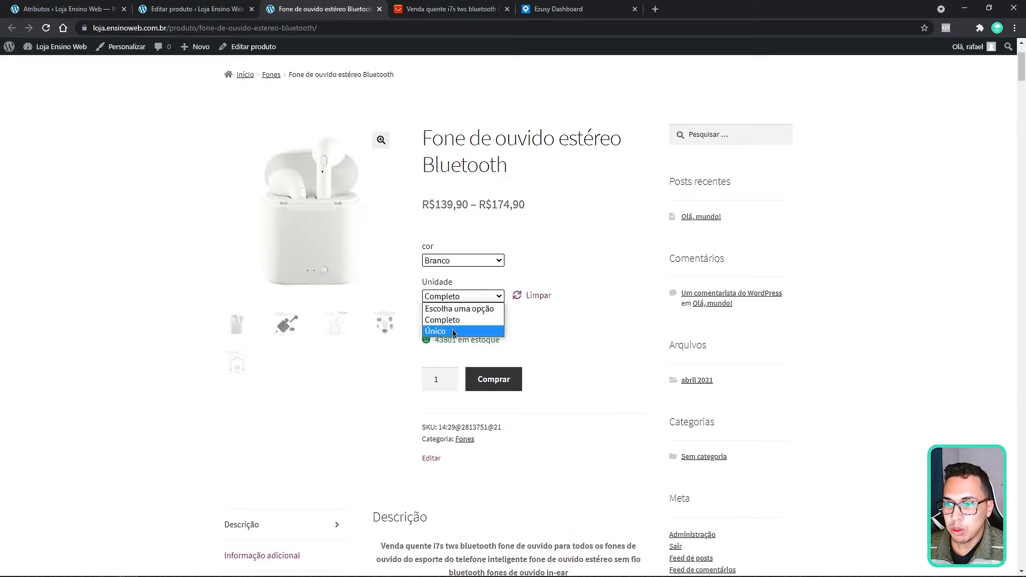
pyautogui.click(471, 330)
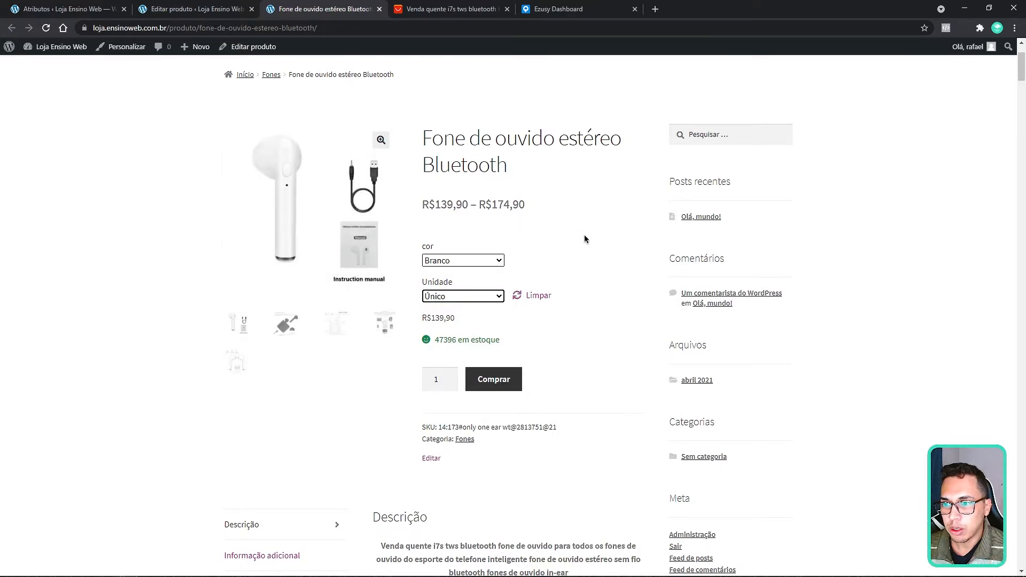
pyautogui.scroll(2, 585, 238)
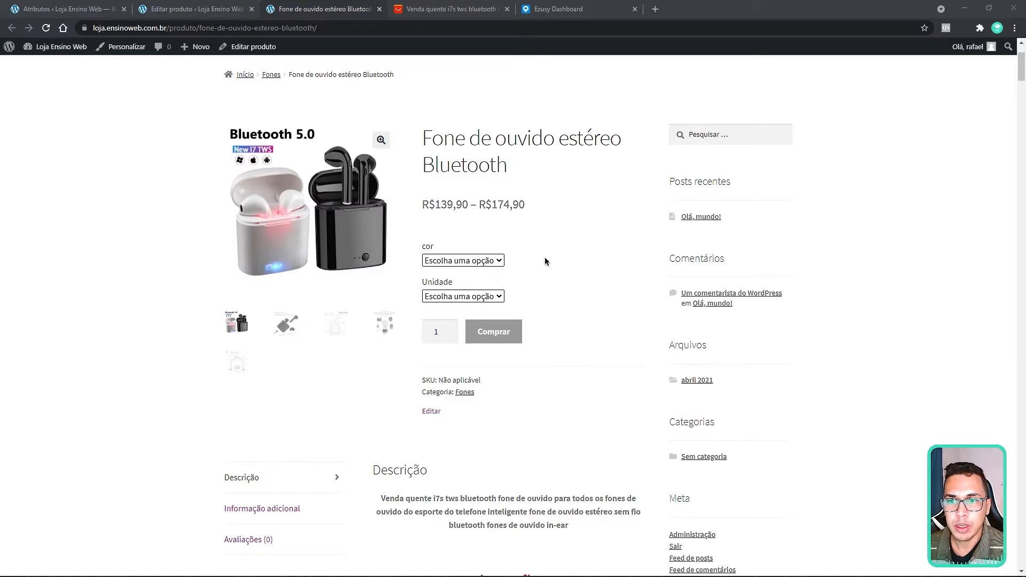
# Step: Return to the product's variations and review the bulk actions available for them
pyautogui.click(230, 8)
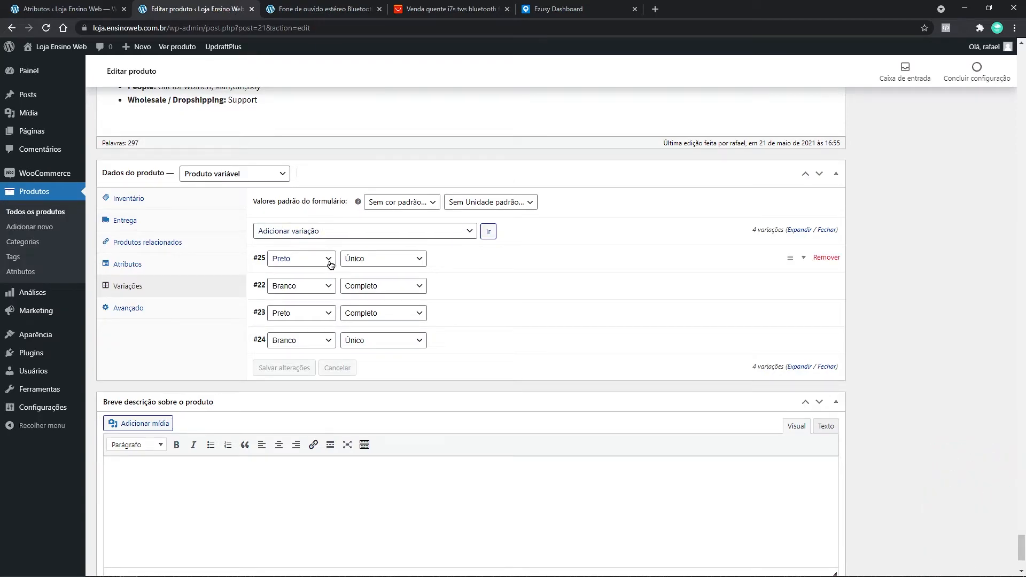
pyautogui.click(454, 231)
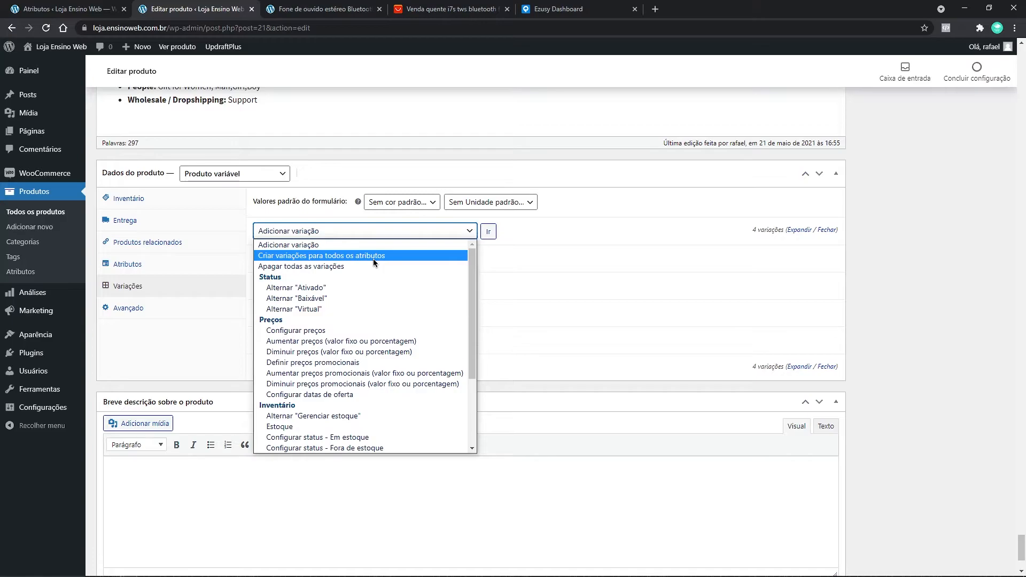
pyautogui.click(924, 270)
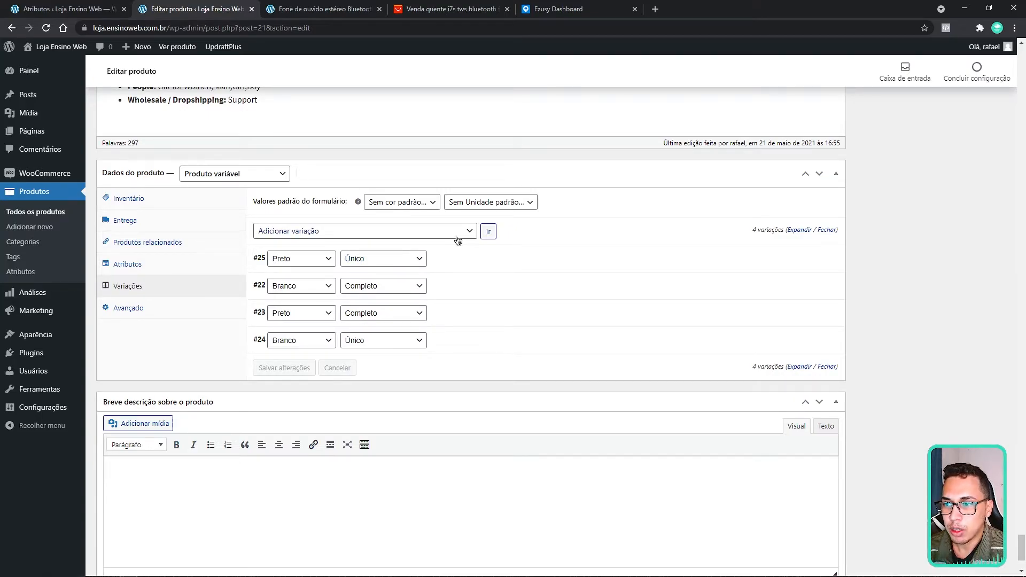
# Step: Add a new variation to the product and set it to cor Preto and Unidade Completo
pyautogui.click(353, 230)
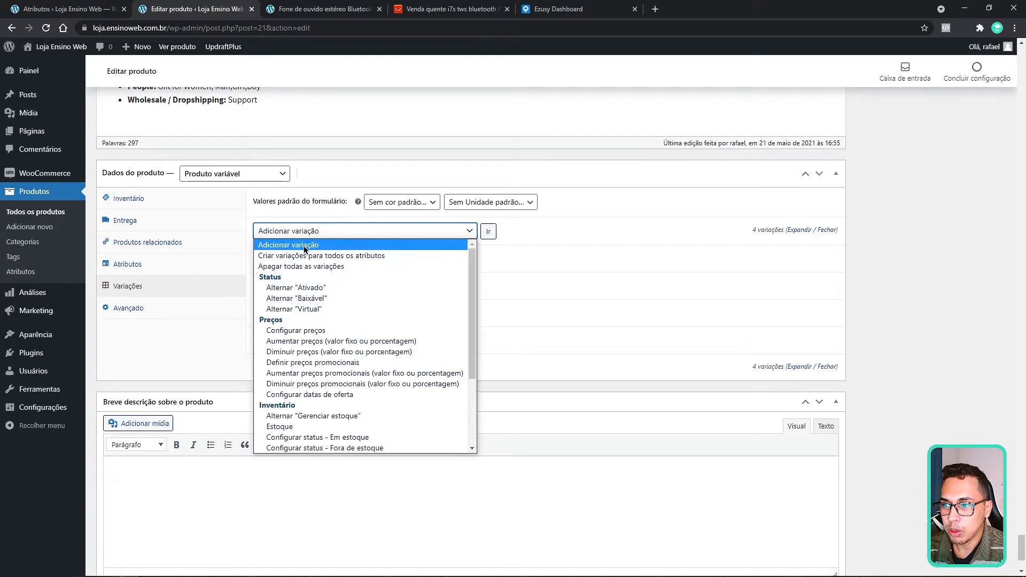
pyautogui.click(476, 239)
pyautogui.click(492, 232)
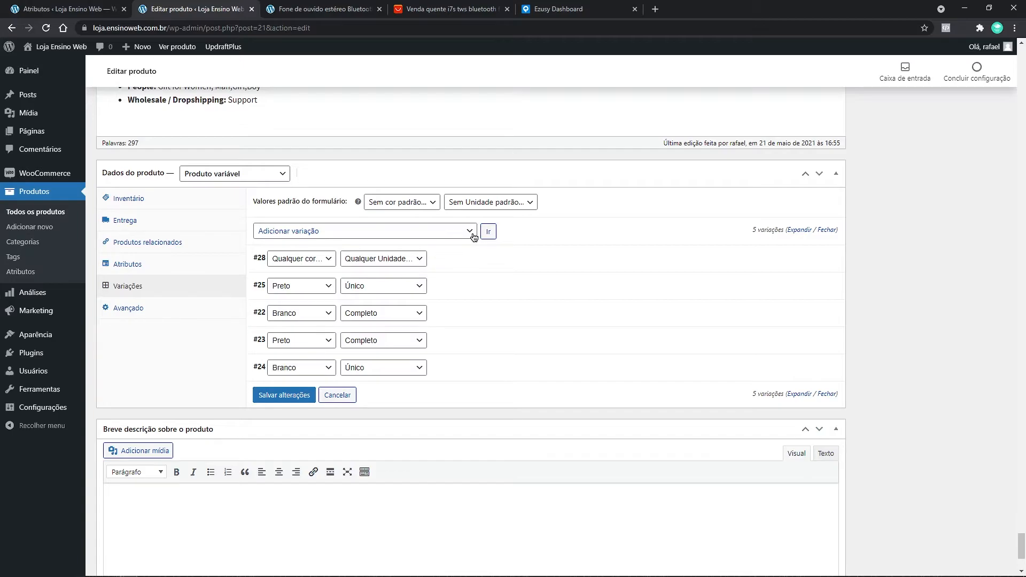
pyautogui.click(314, 259)
pyautogui.click(298, 291)
pyautogui.click(396, 260)
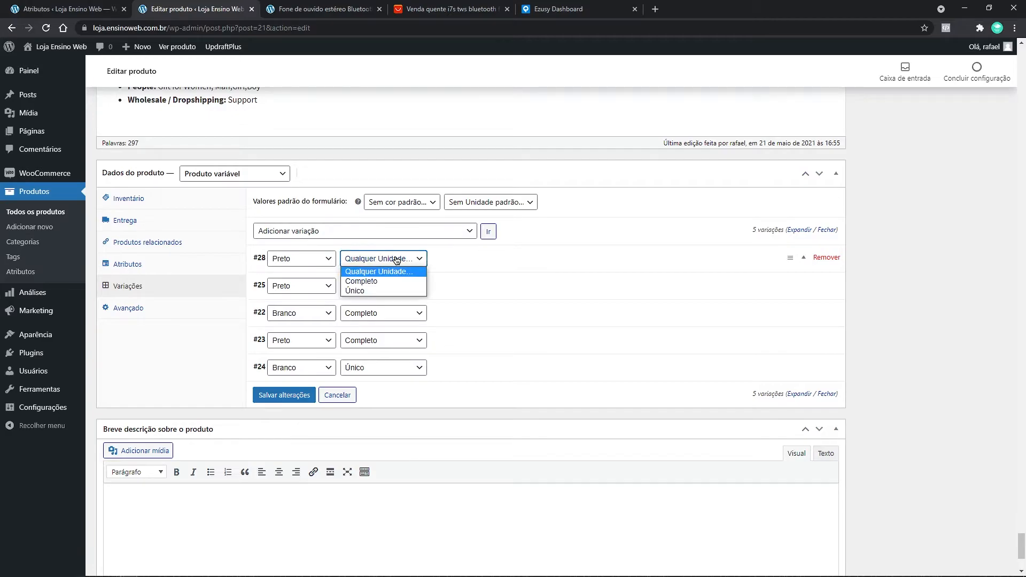
pyautogui.click(360, 284)
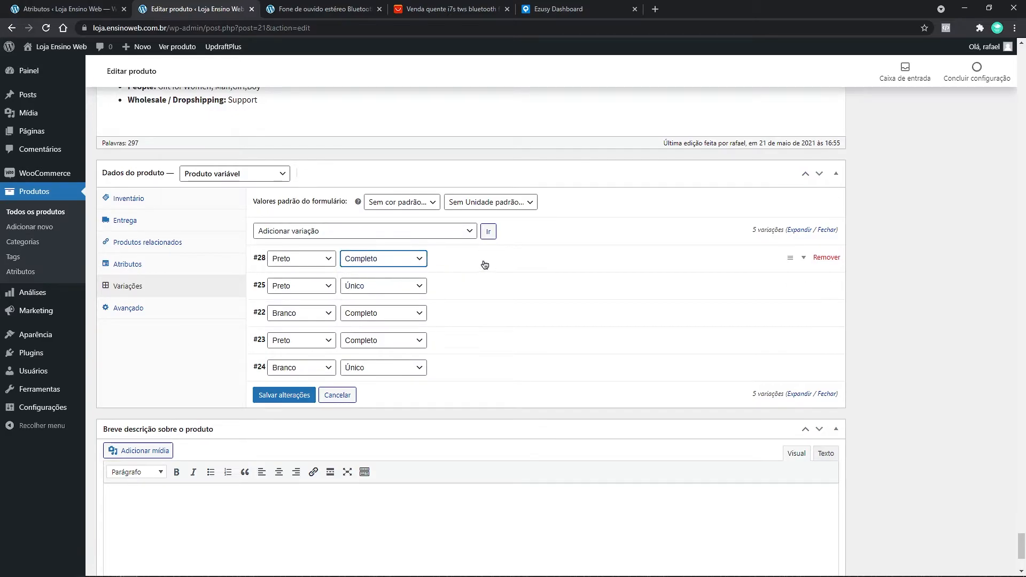
# Step: Give variation #28 the black charging-case image and a price of 25, and save the variation changes
pyautogui.click(486, 259)
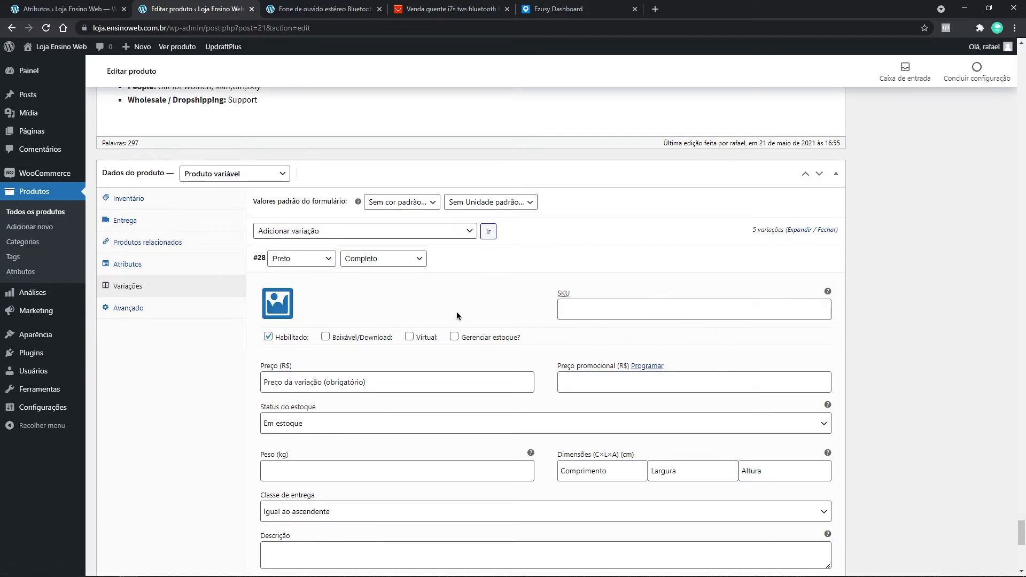
pyautogui.click(278, 304)
pyautogui.click(644, 189)
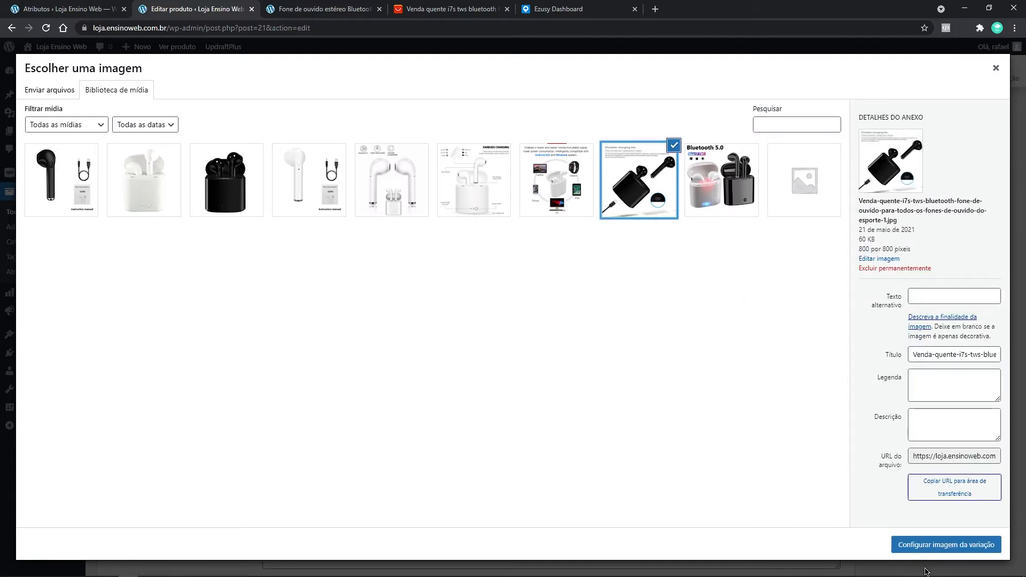
pyautogui.click(932, 546)
pyautogui.scroll(-2, 583, 297)
pyautogui.click(341, 270)
pyautogui.write('25')
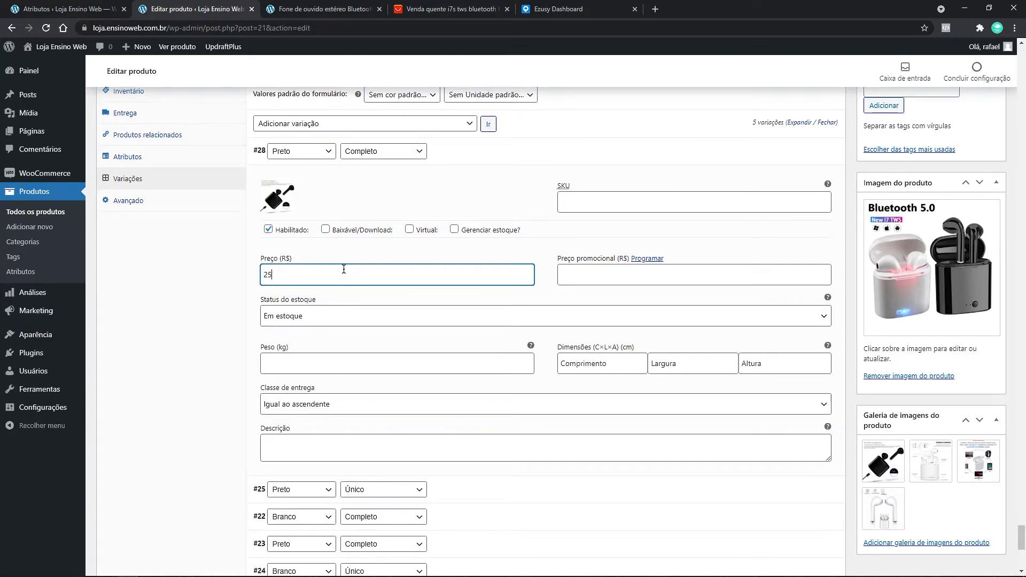
pyautogui.scroll(-3, 341, 269)
pyautogui.click(284, 439)
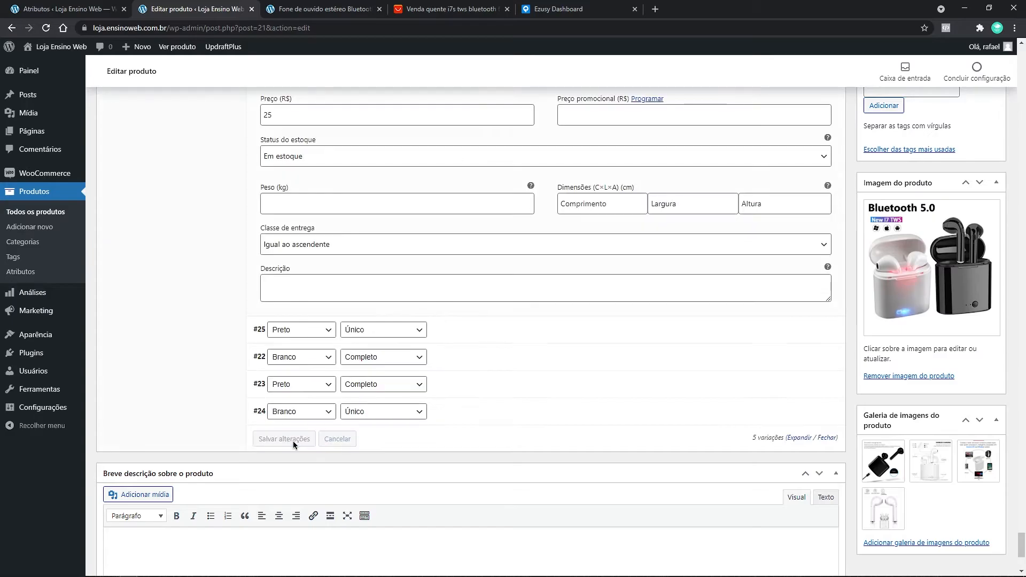
pyautogui.scroll(3, 474, 366)
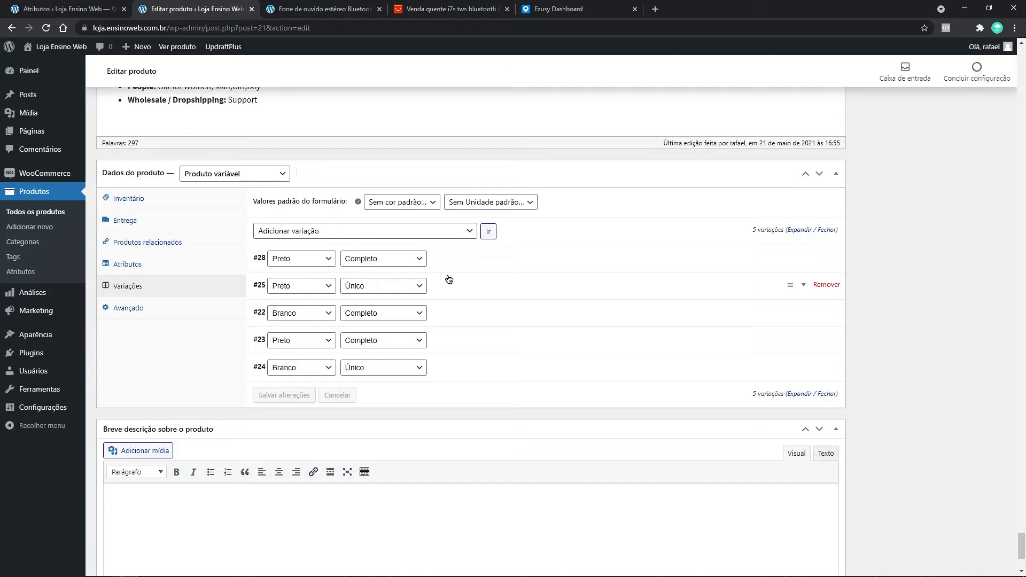
# Step: Check the image and price on the store's product page for Preto with Completo
pyautogui.click(336, 6)
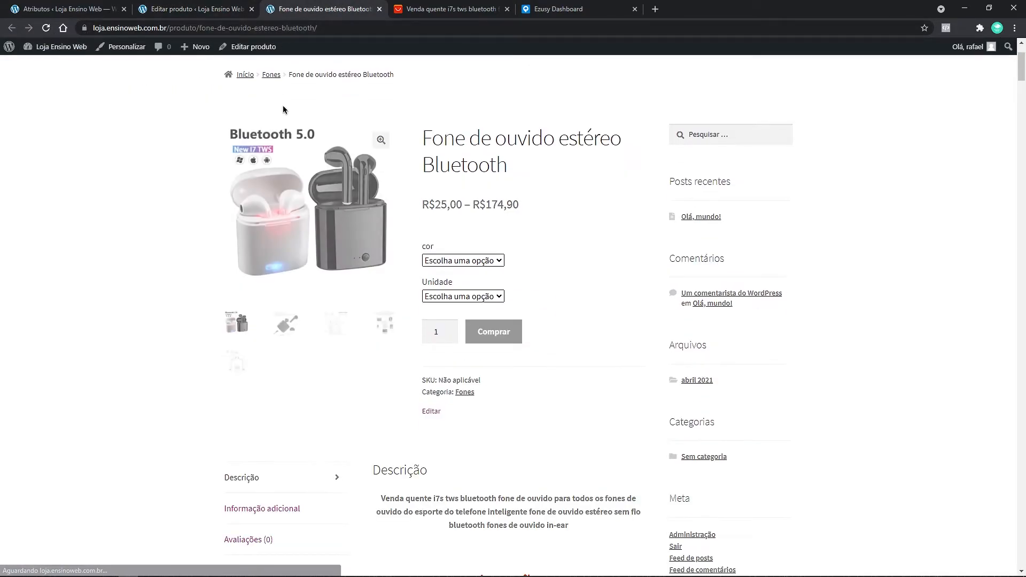
pyautogui.click(486, 262)
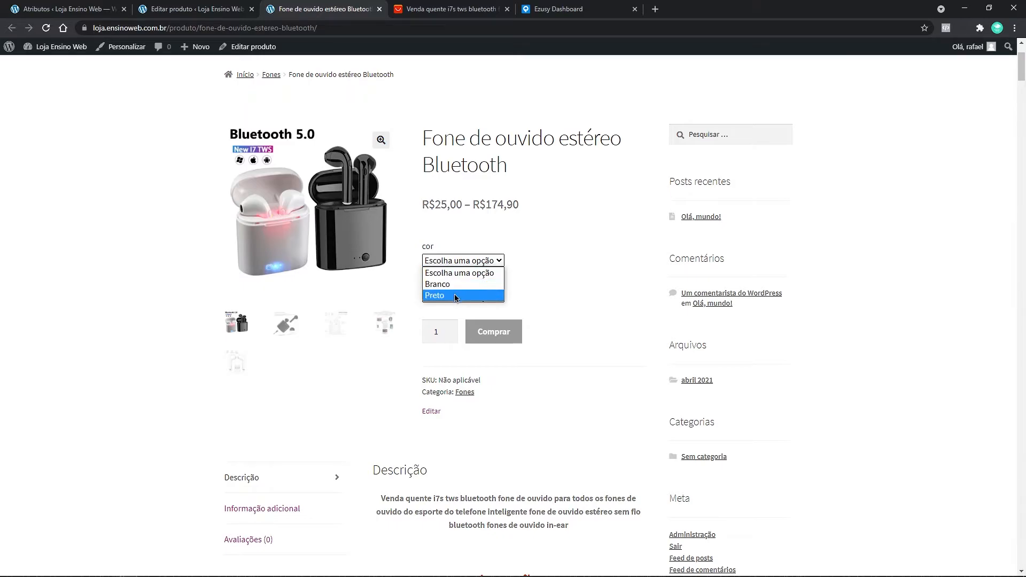
pyautogui.click(470, 293)
pyautogui.click(472, 297)
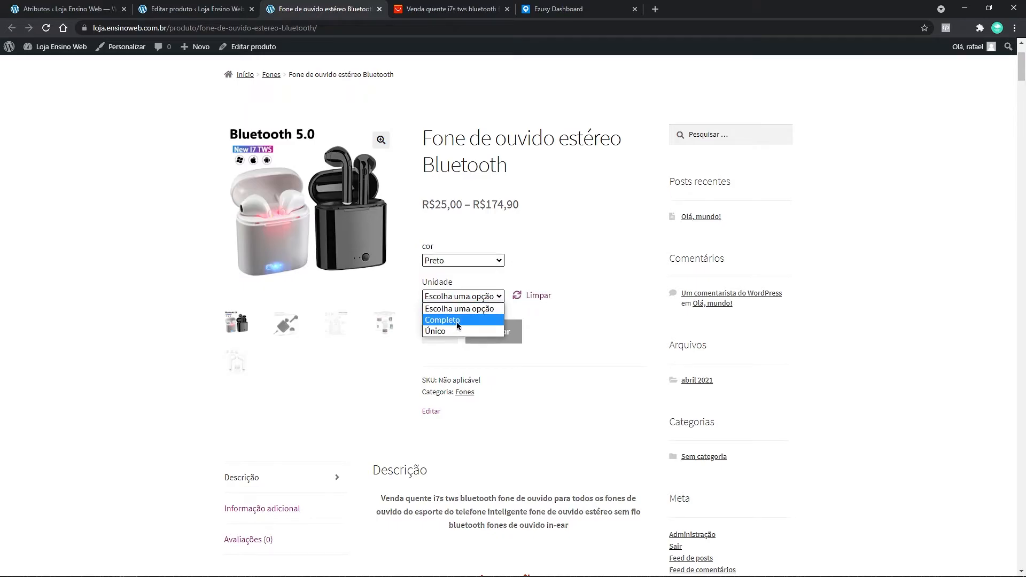
pyautogui.click(455, 315)
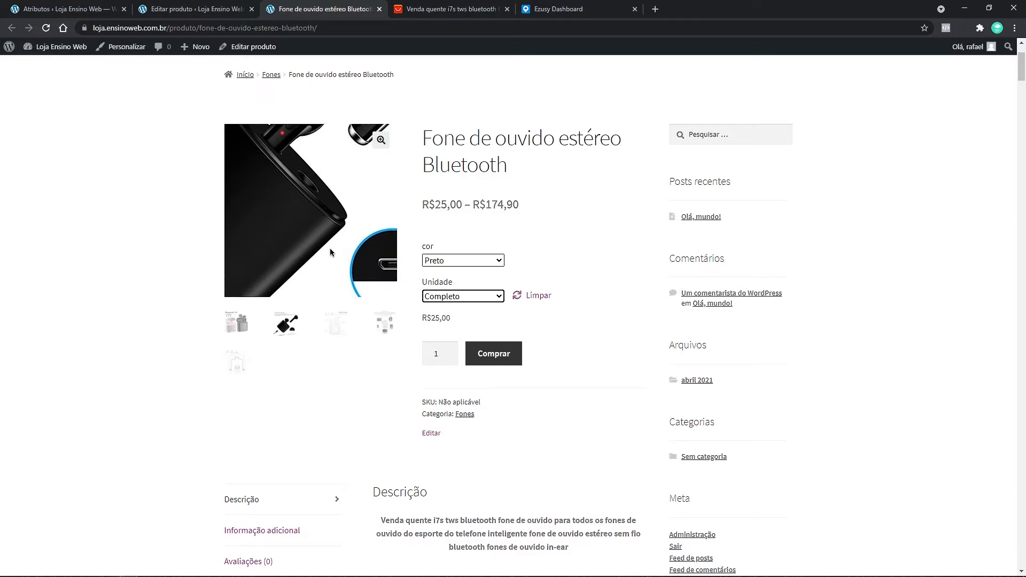
# Step: Inspect variation #23 in the product editor and remove the duplicate Preto Completo variation #28
pyautogui.click(195, 9)
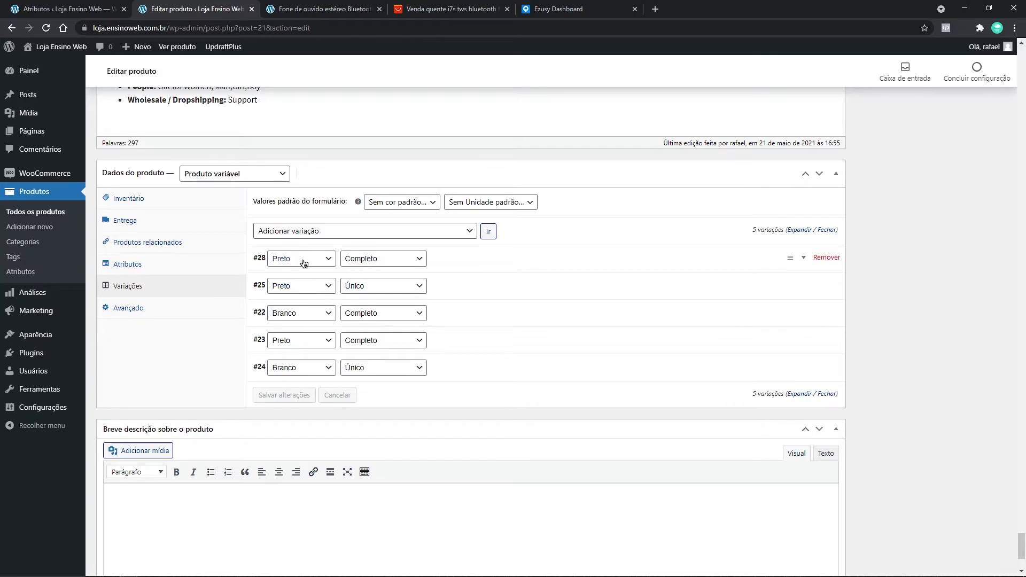
pyautogui.click(521, 264)
pyautogui.click(521, 262)
pyautogui.click(499, 343)
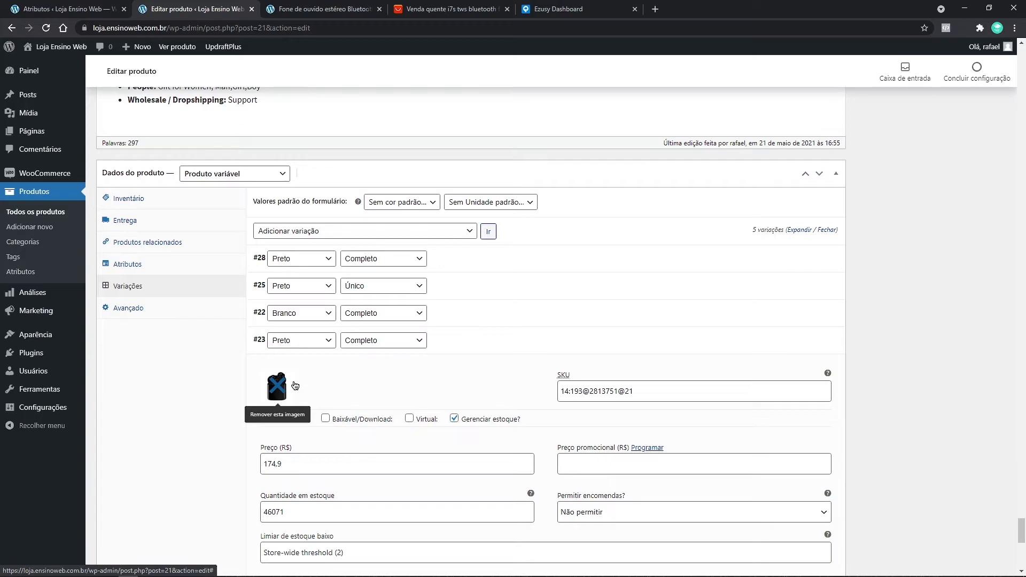
pyautogui.click(404, 236)
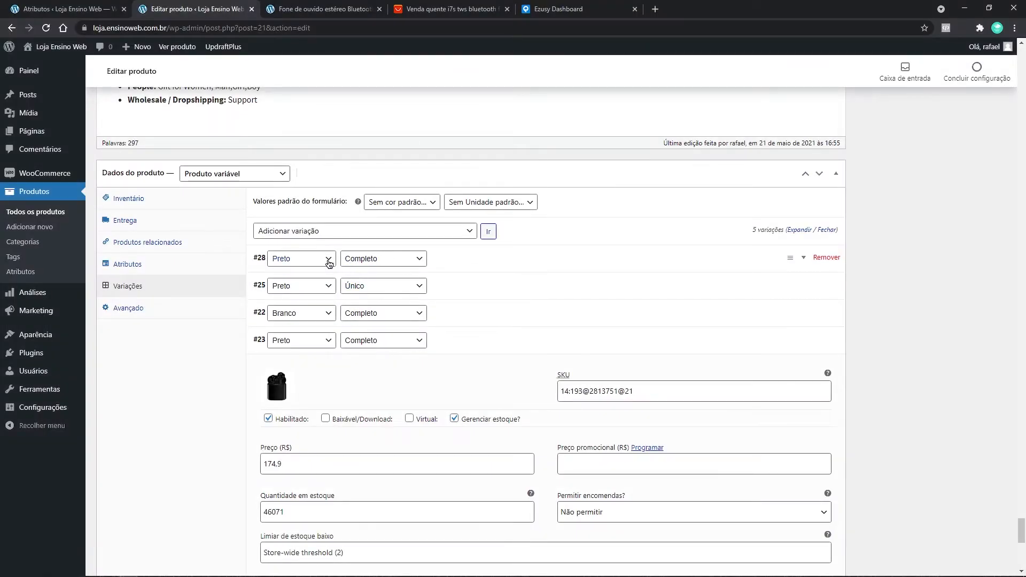
pyautogui.click(828, 259)
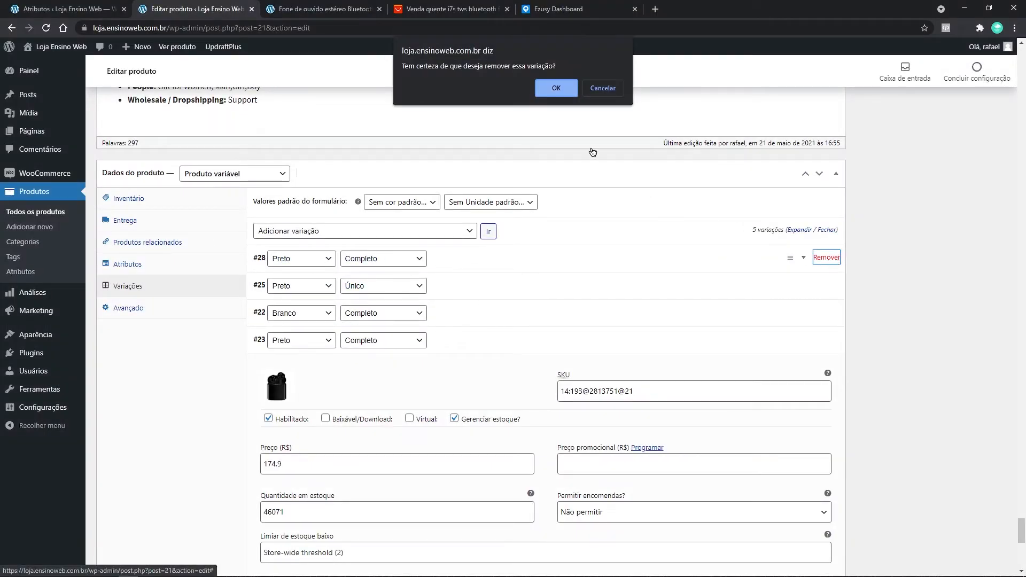
pyautogui.click(562, 93)
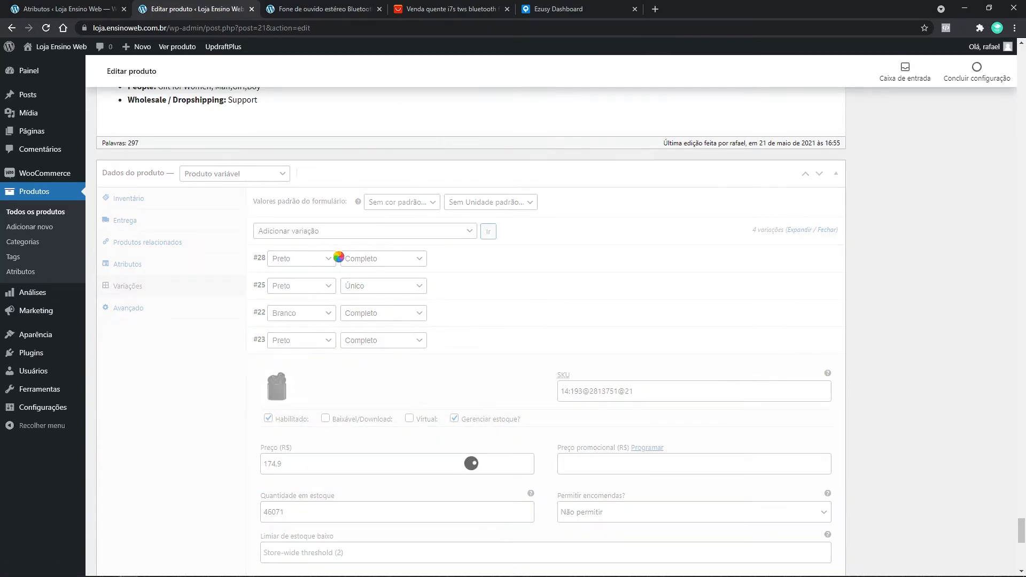
# Step: Reload the store's product page and check the image, price and stock for Preto with Completo
pyautogui.click(318, 9)
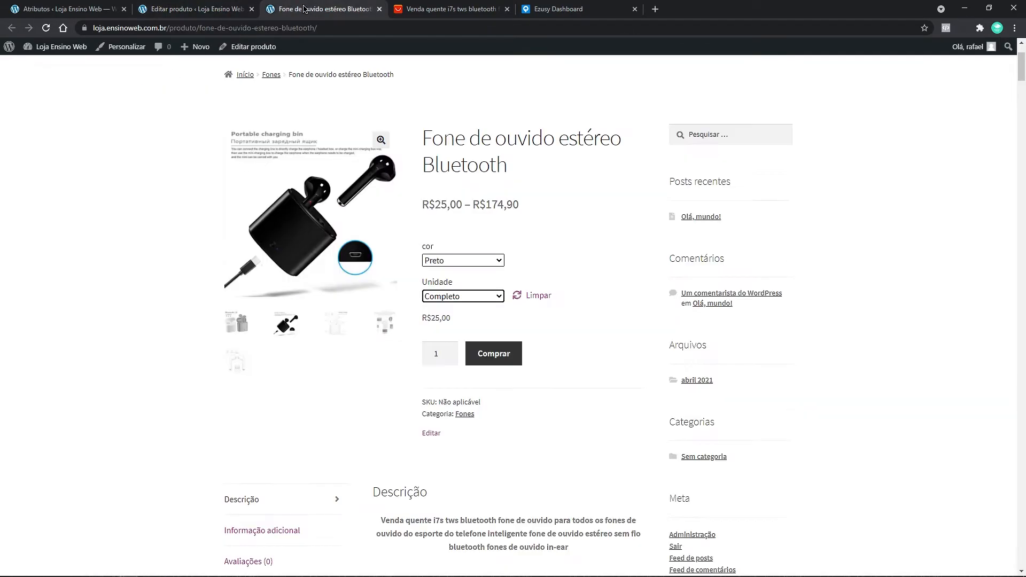
pyautogui.click(46, 28)
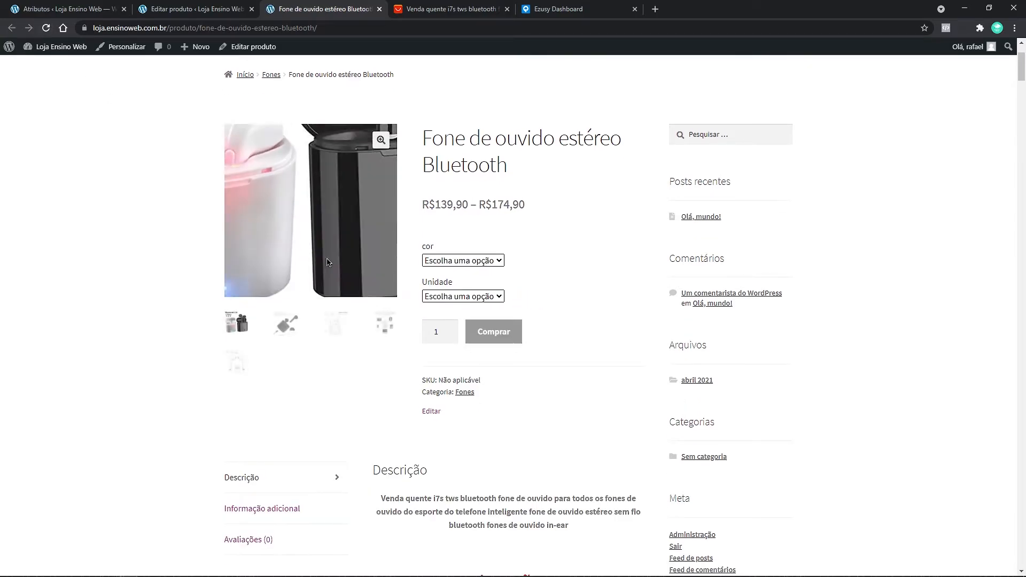
pyautogui.click(474, 262)
pyautogui.click(448, 297)
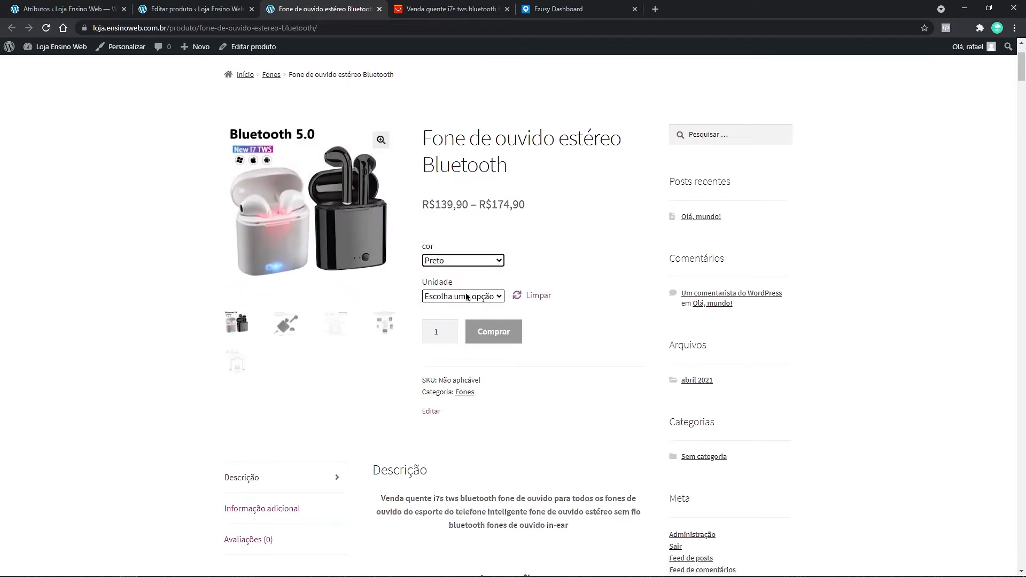
pyautogui.click(451, 298)
pyautogui.click(452, 324)
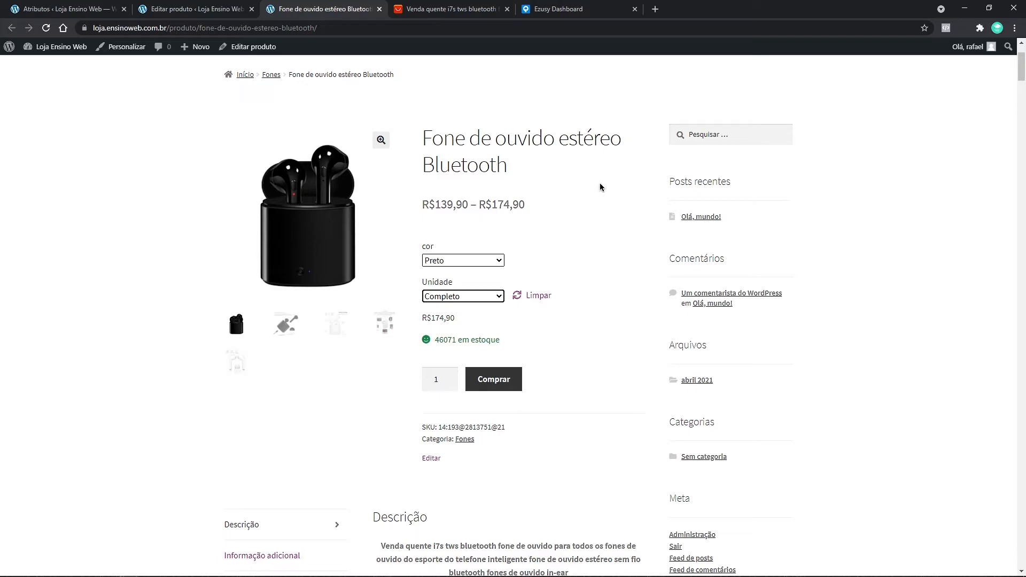
# Step: Look over the Ezusy product list, the product's attributes and the bulk actions for its variations
pyautogui.click(195, 9)
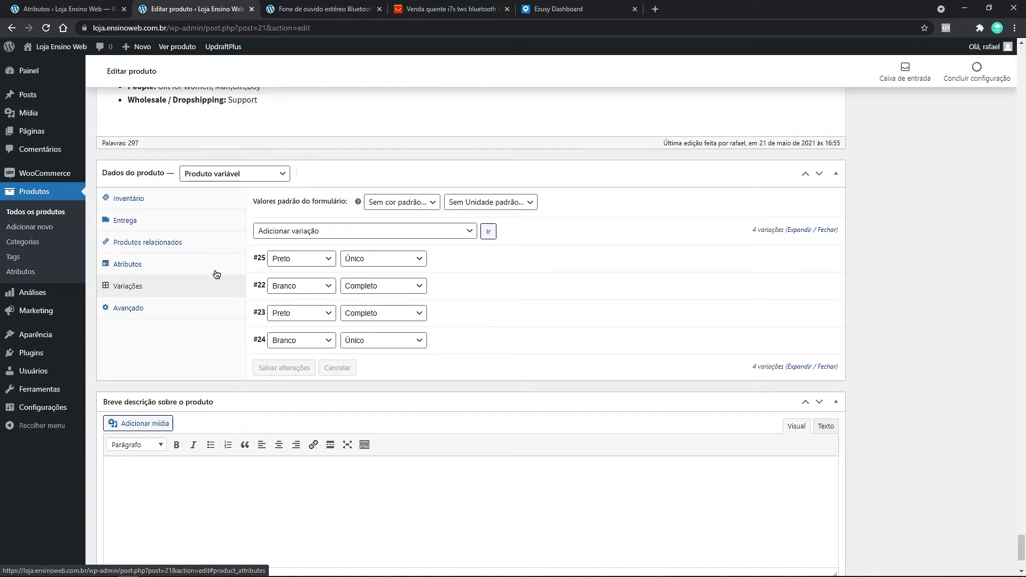
pyautogui.click(556, 9)
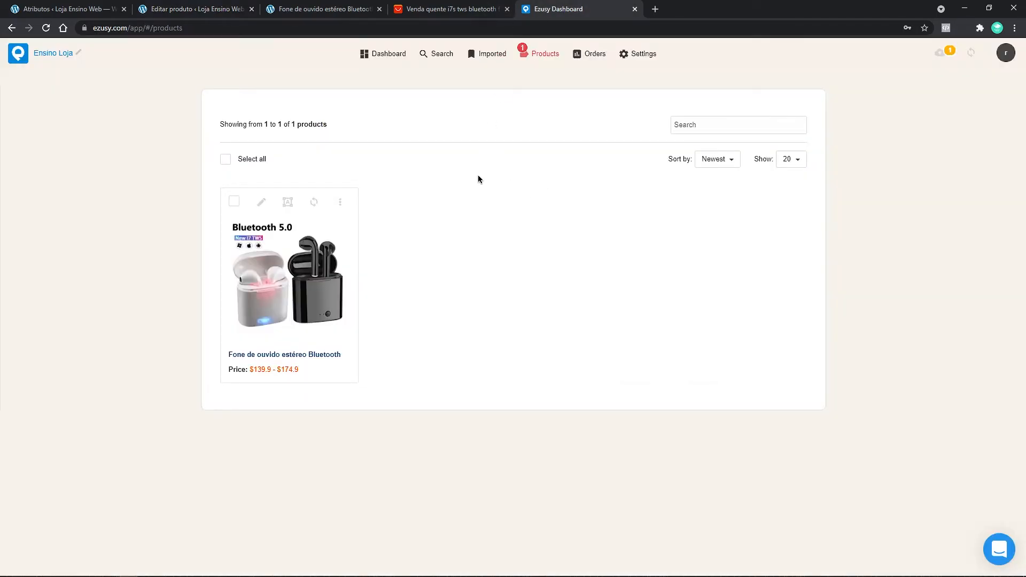
pyautogui.click(172, 8)
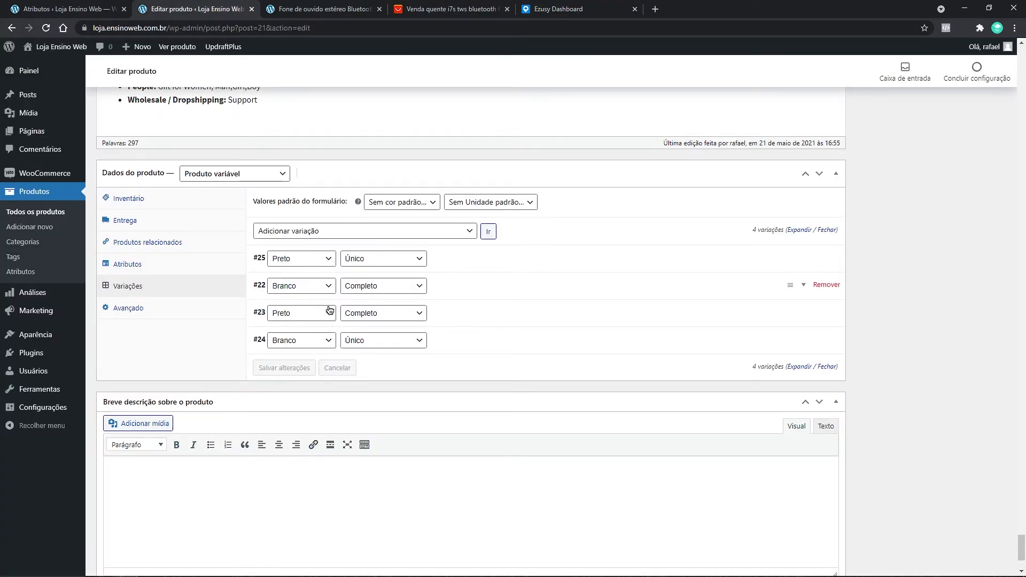
pyautogui.click(174, 267)
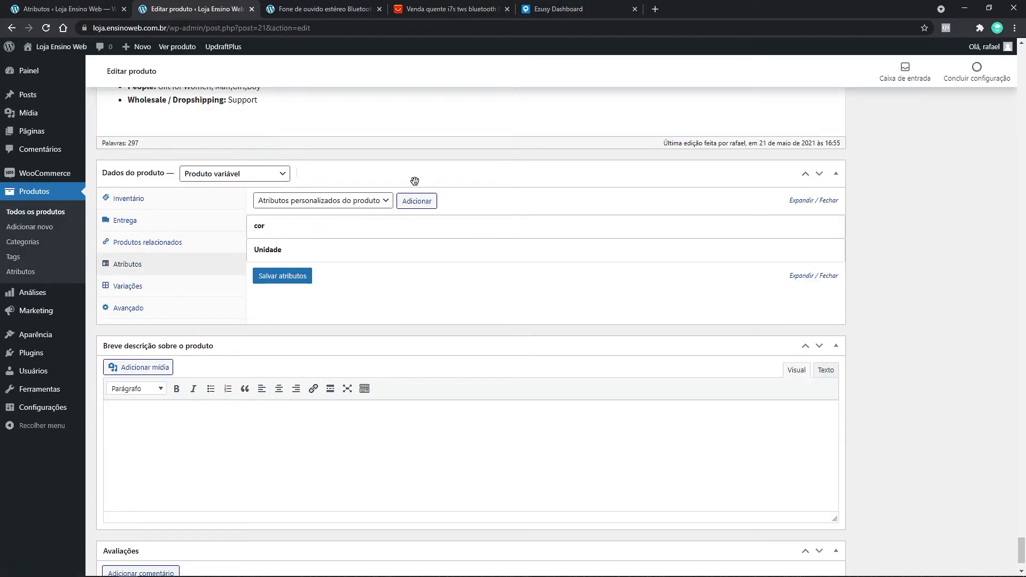
pyautogui.click(159, 288)
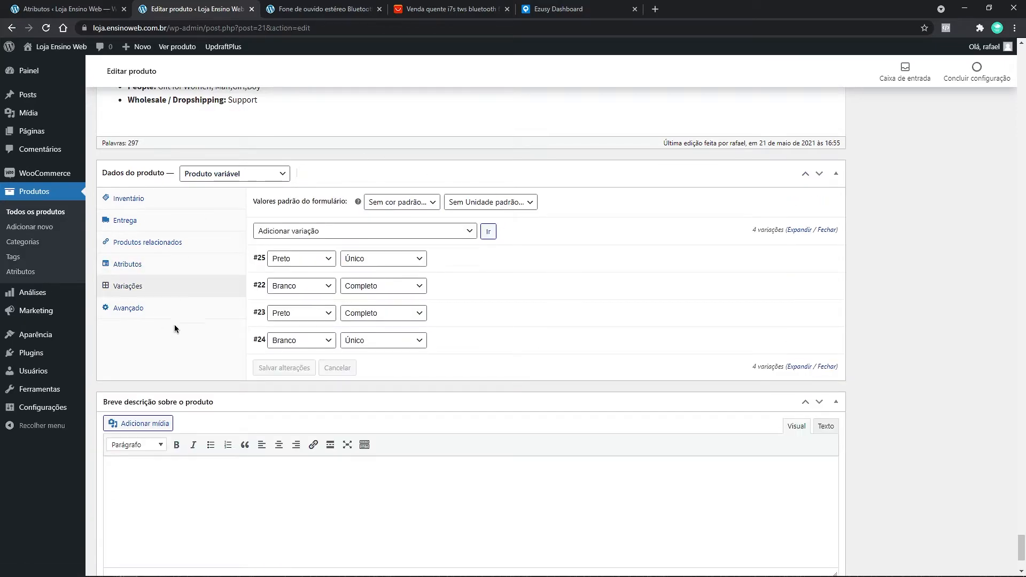
pyautogui.click(362, 234)
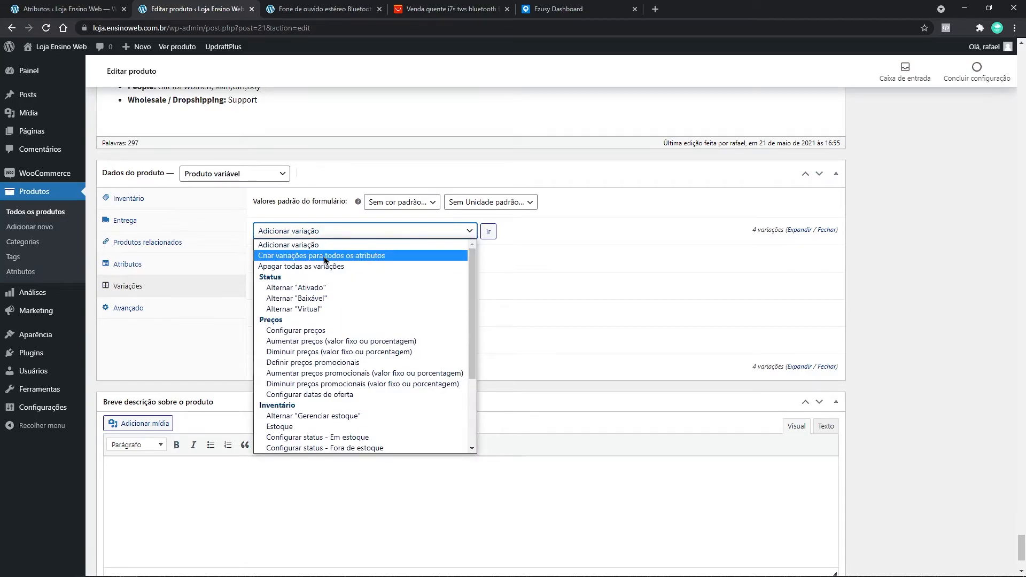
pyautogui.click(873, 263)
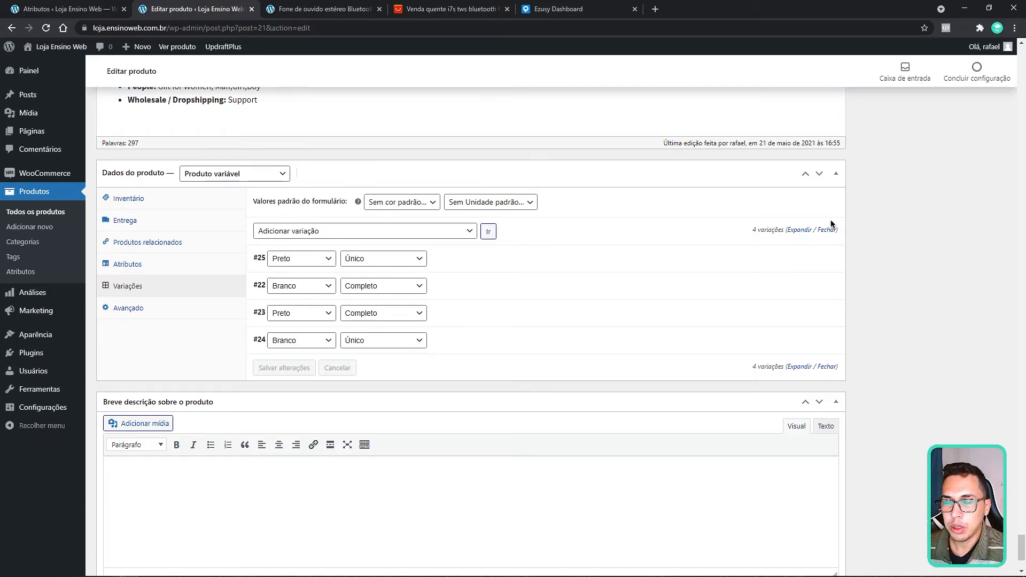
# Step: Compare the AliExpress listing's cor options with the store page's cor and Unidade options, viewing Preto with Único
pyautogui.click(427, 9)
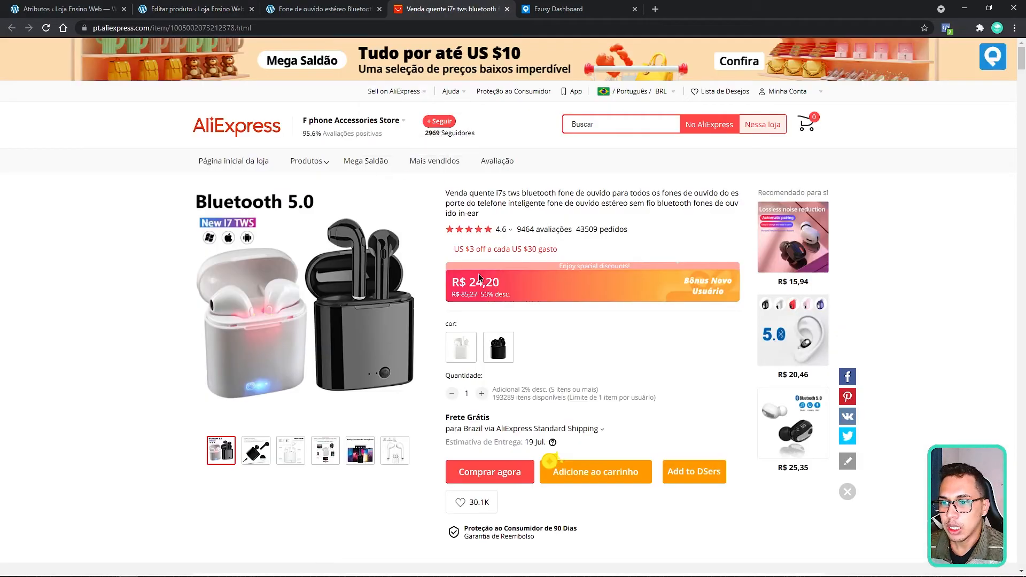
pyautogui.click(323, 9)
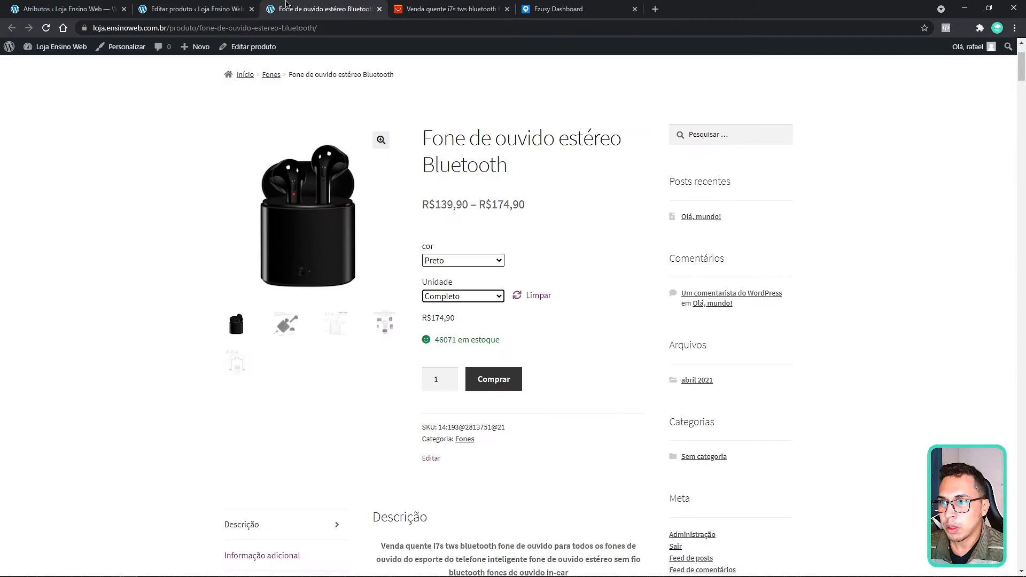
pyautogui.click(468, 296)
pyautogui.click(462, 319)
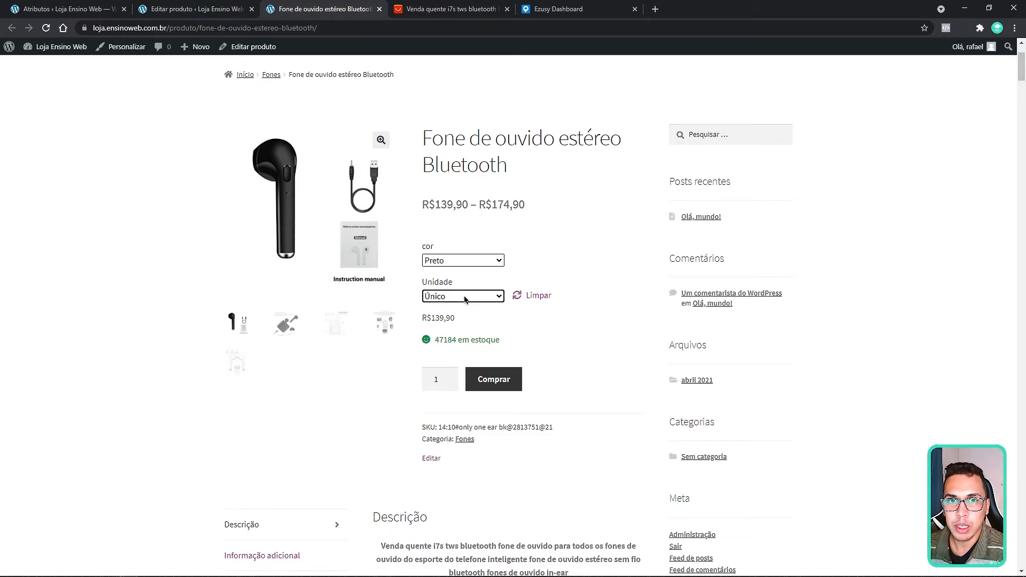
pyautogui.click(451, 9)
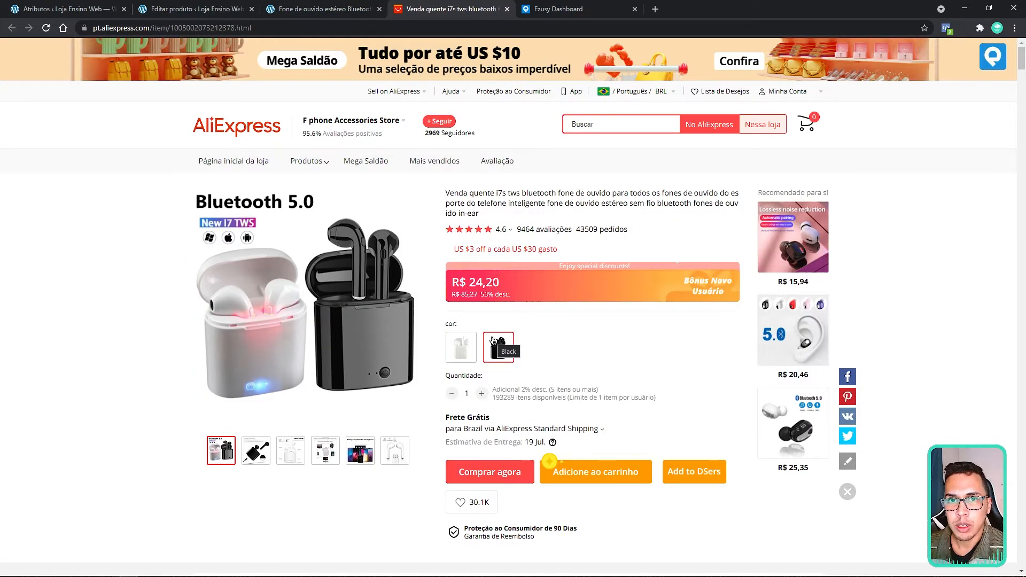
pyautogui.click(321, 9)
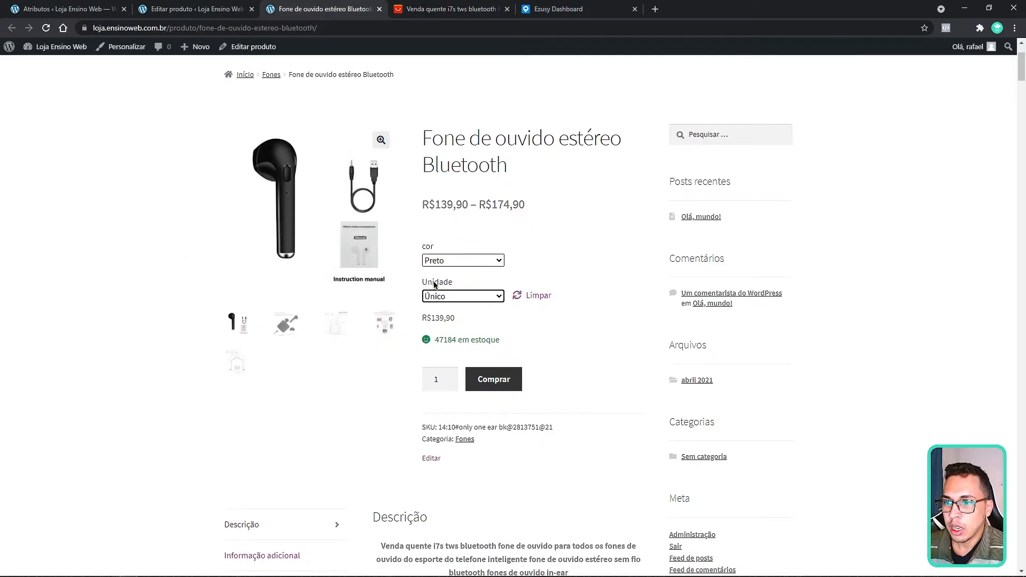
pyautogui.moveTo(428, 283); pyautogui.dragTo(460, 284)
# Step: Remove the Unidade attribute from the product and save its attributes
pyautogui.click(216, 8)
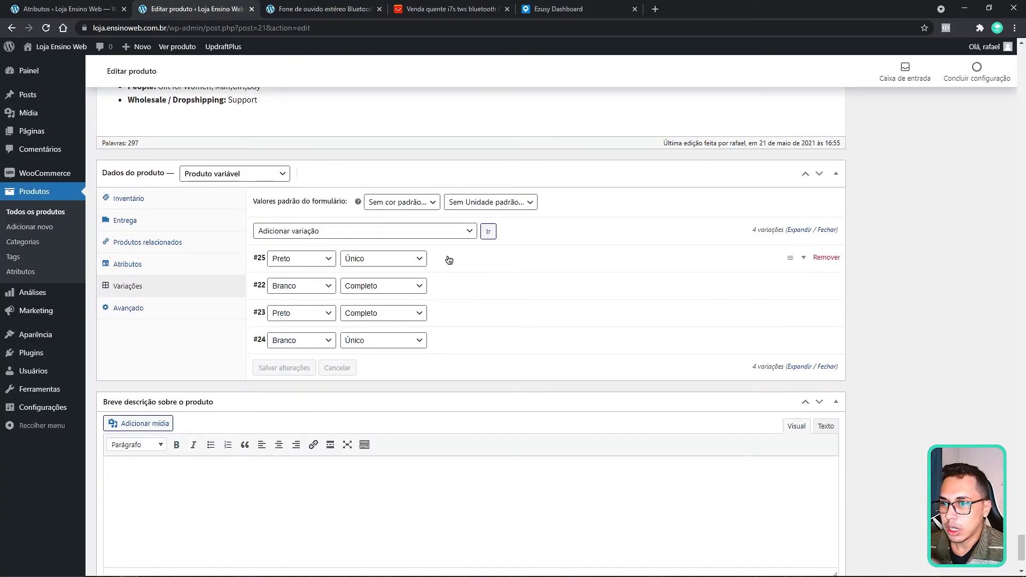
pyautogui.click(155, 267)
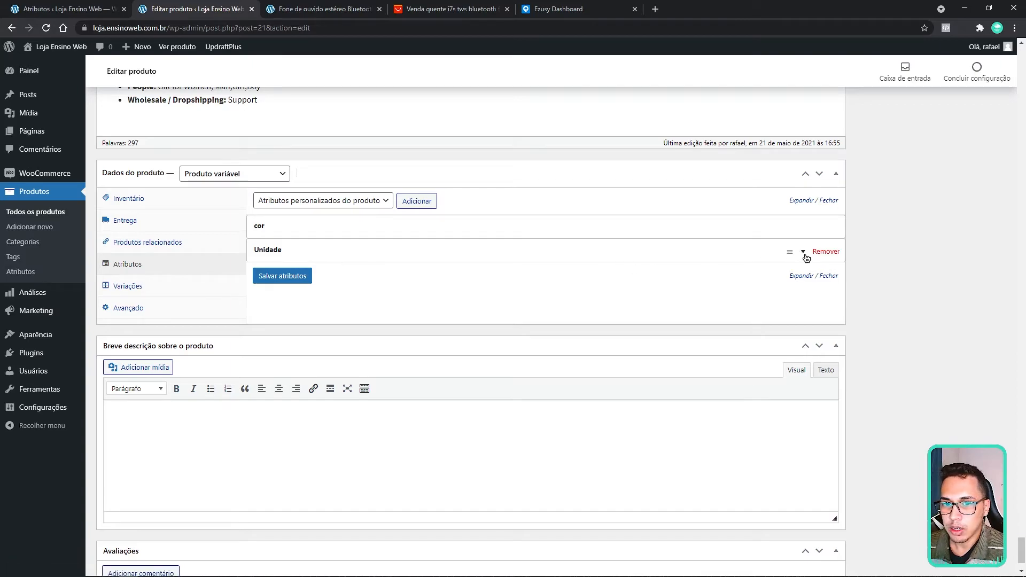
pyautogui.click(827, 251)
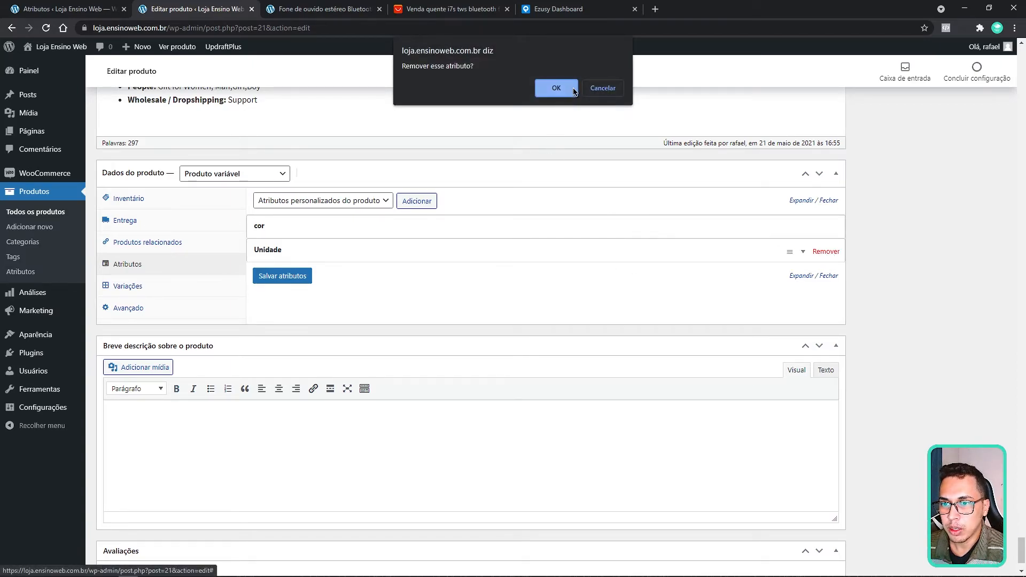
pyautogui.click(573, 92)
pyautogui.click(286, 258)
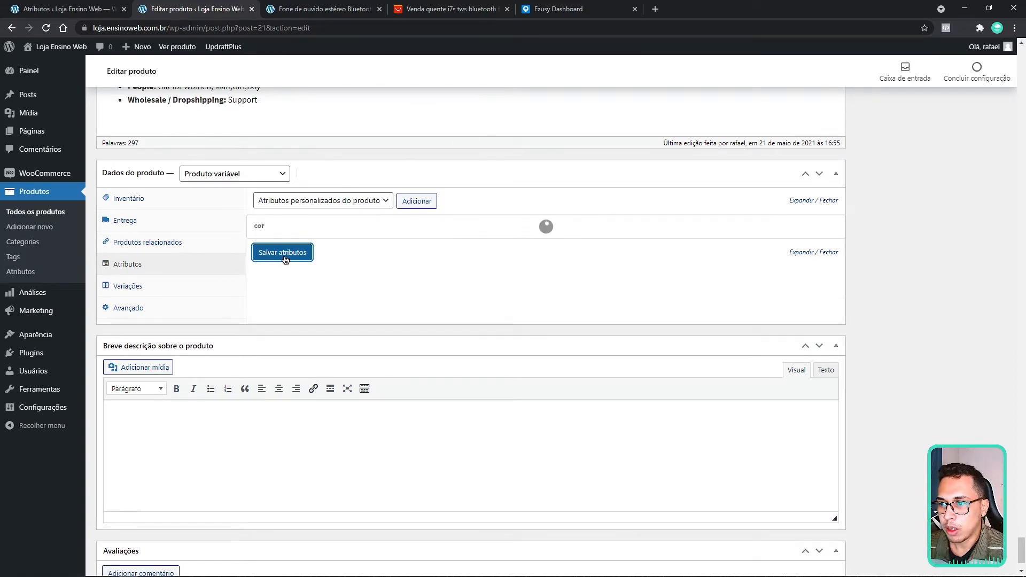
# Step: Reload the store's product page, view the Branco and Preto options, and compare them with the AliExpress listing's cor options
pyautogui.click(286, 4)
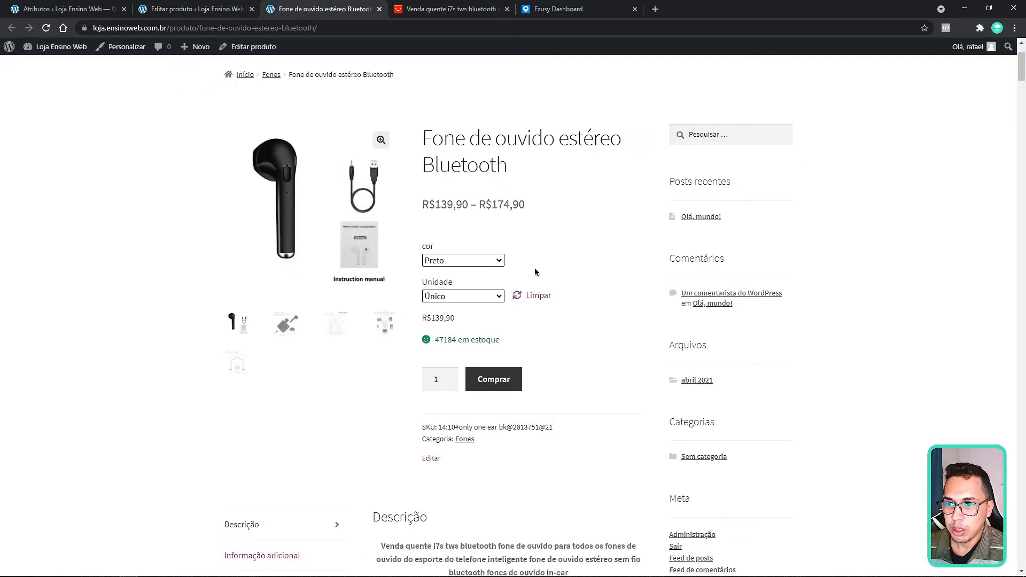
pyautogui.click(45, 28)
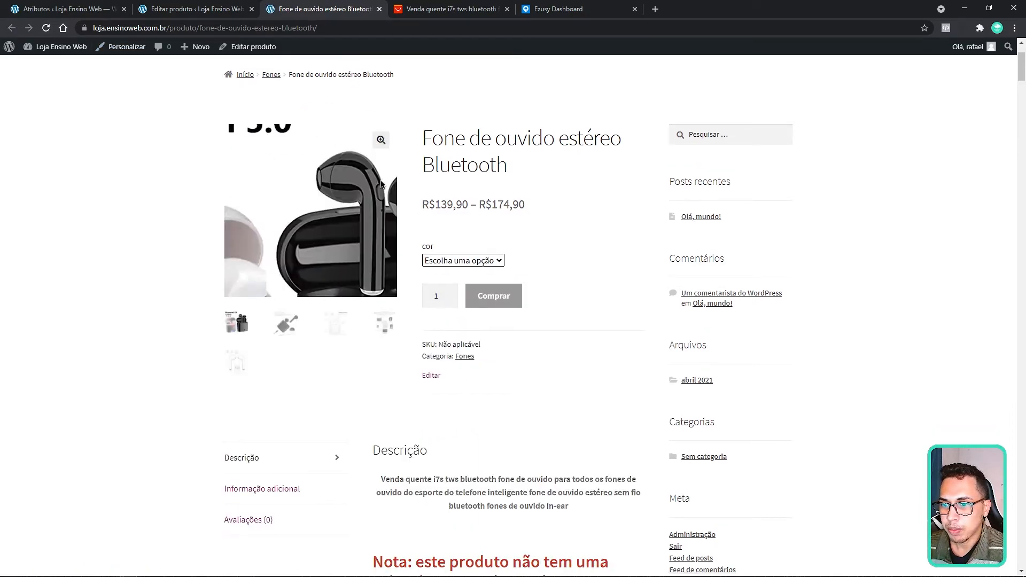
pyautogui.click(490, 262)
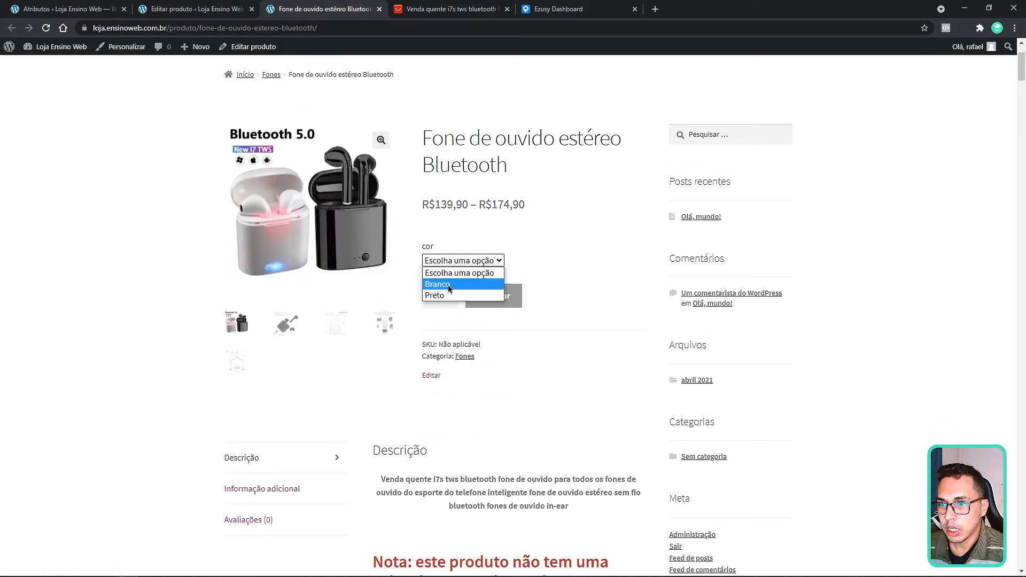
pyautogui.click(448, 284)
pyautogui.click(468, 262)
pyautogui.click(457, 295)
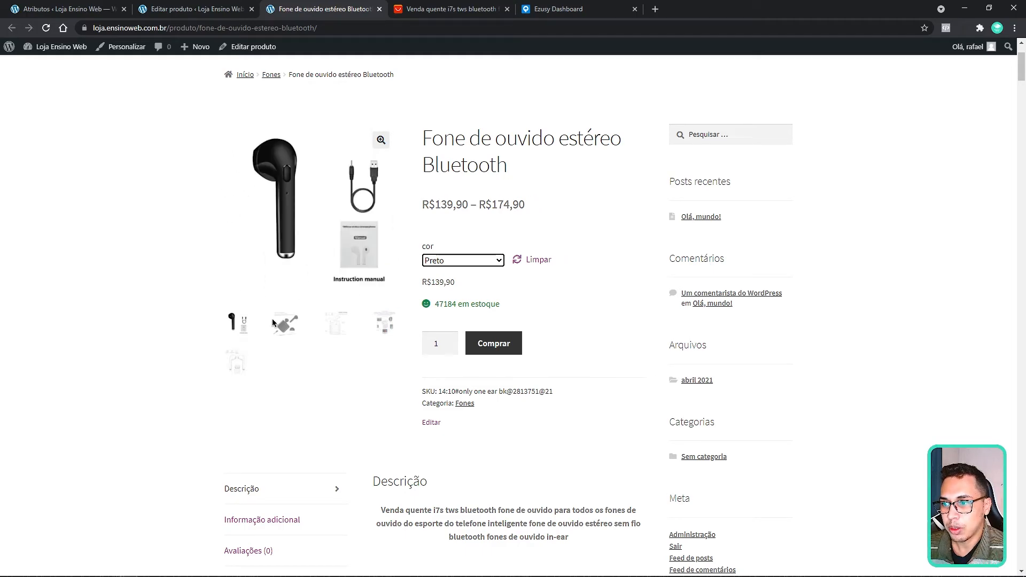
pyautogui.click(412, 5)
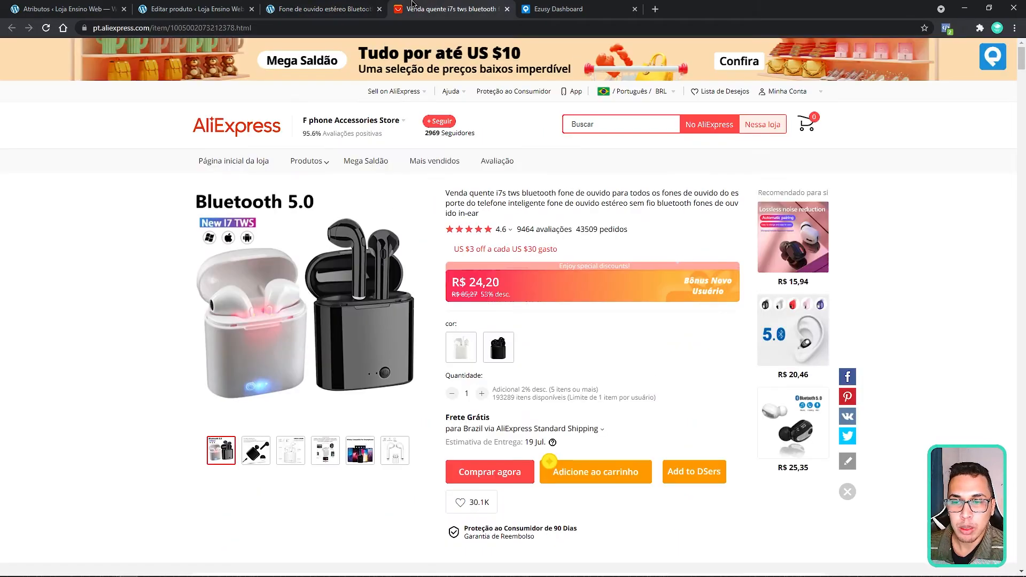
pyautogui.click(493, 362)
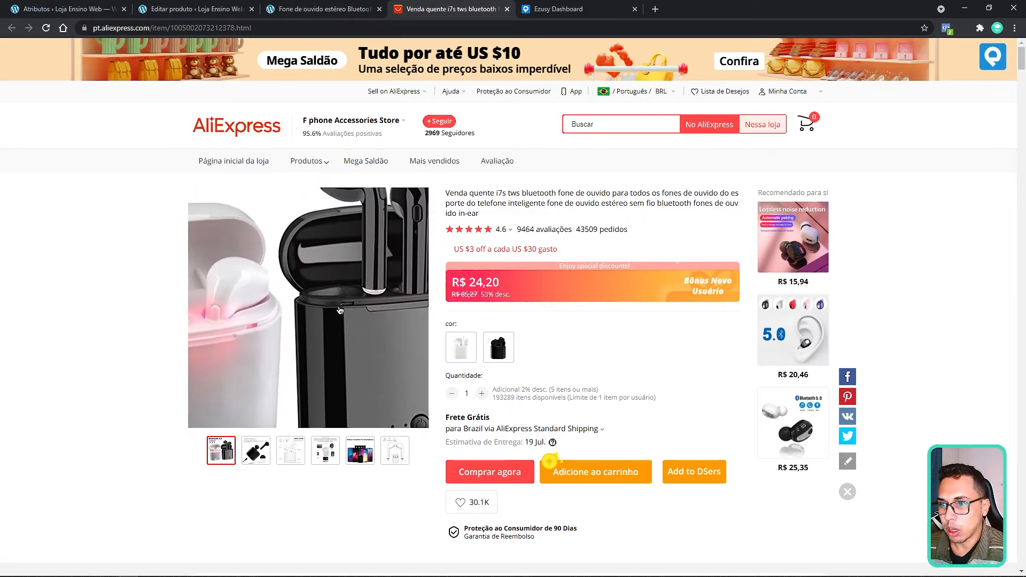
# Step: Inspect the single-earphone Preto variation (#25) in the product's variations and remove it
pyautogui.click(196, 4)
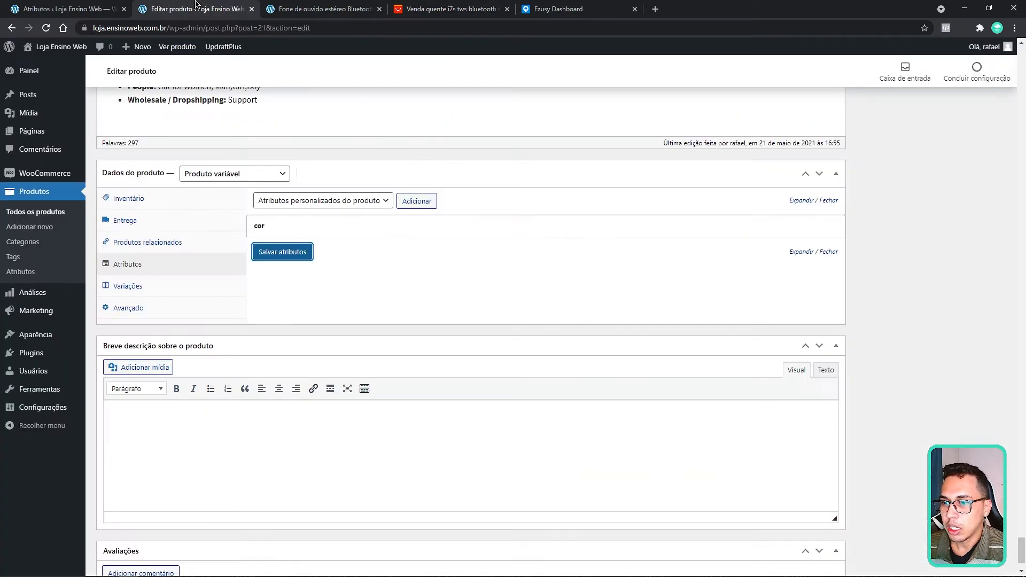
pyautogui.click(149, 288)
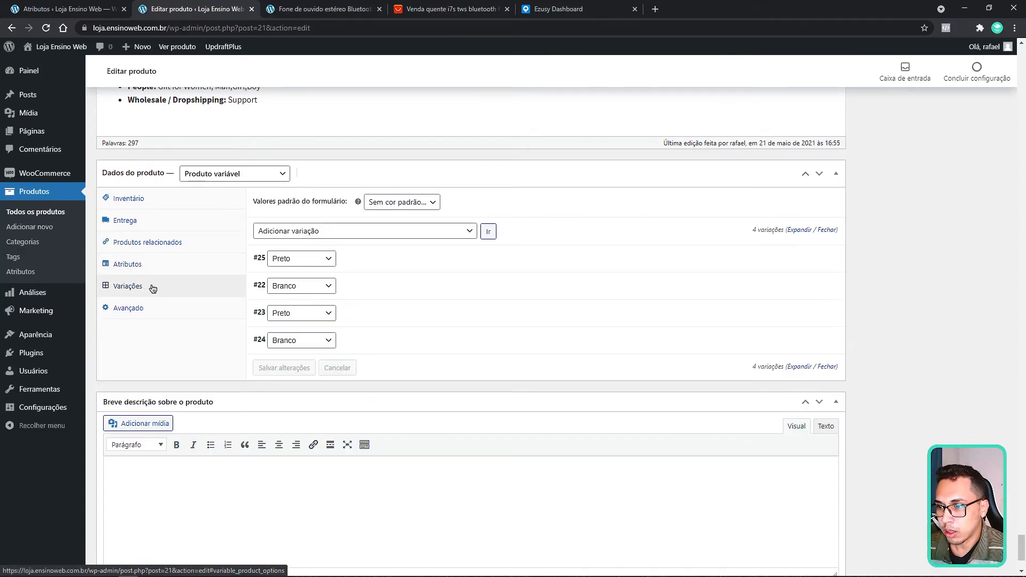
pyautogui.click(363, 262)
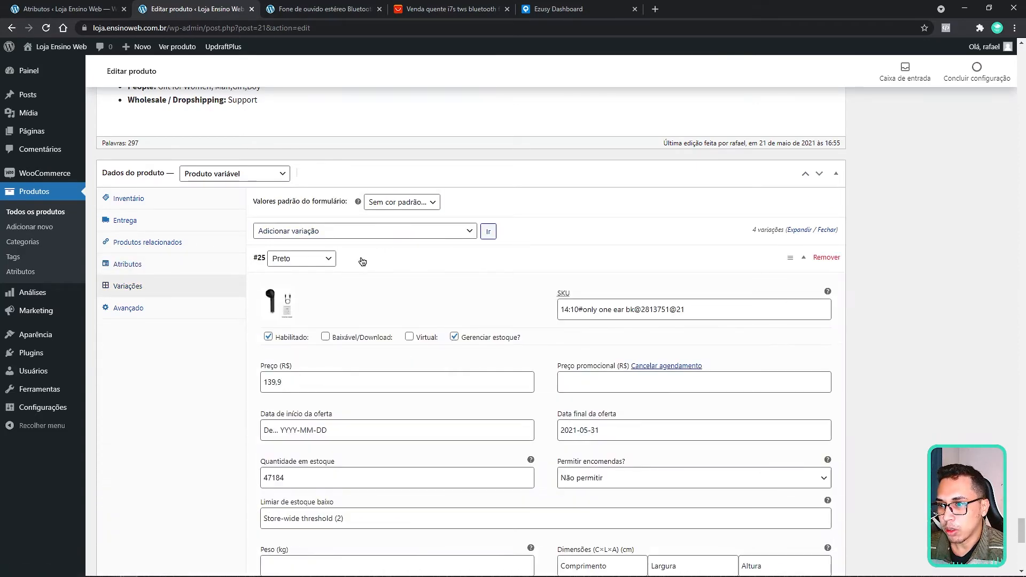
pyautogui.click(348, 268)
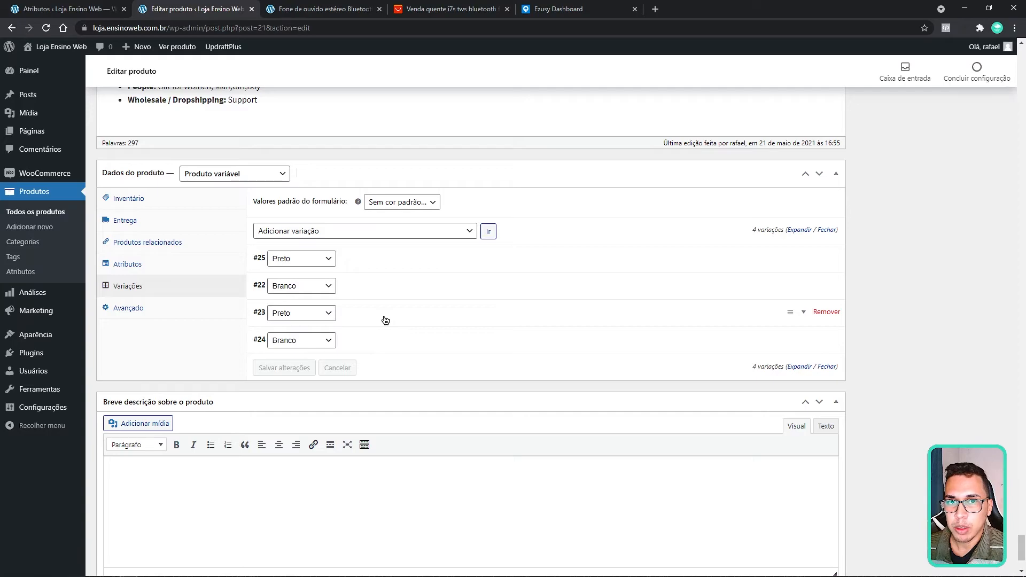
pyautogui.click(372, 266)
pyautogui.click(803, 259)
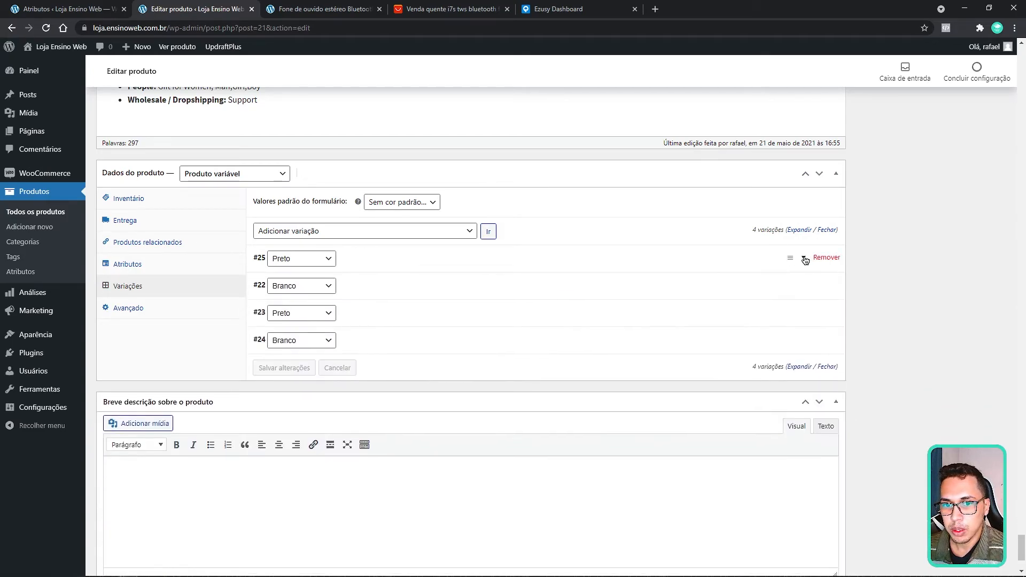
pyautogui.click(568, 261)
pyautogui.click(754, 262)
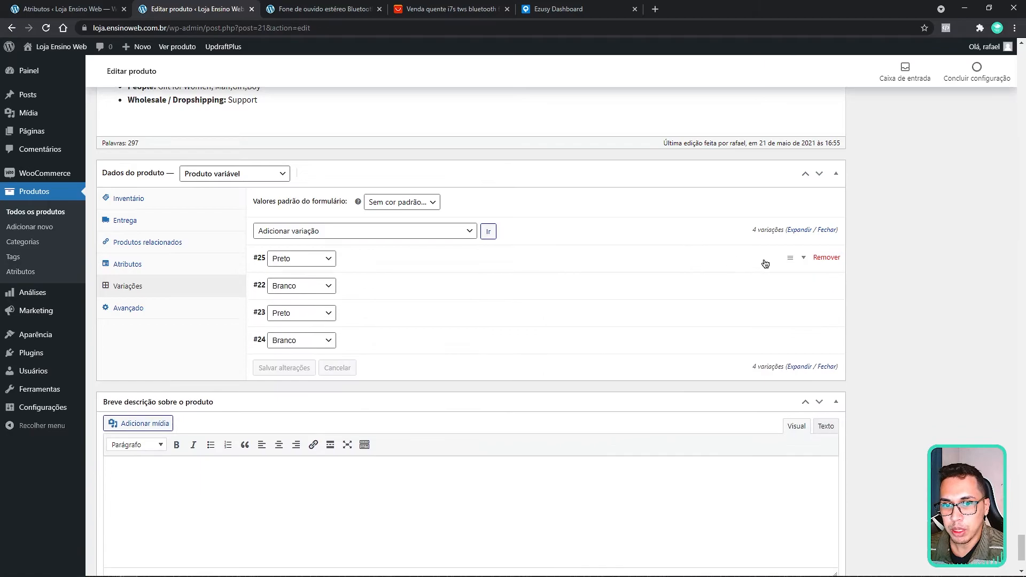
pyautogui.click(827, 258)
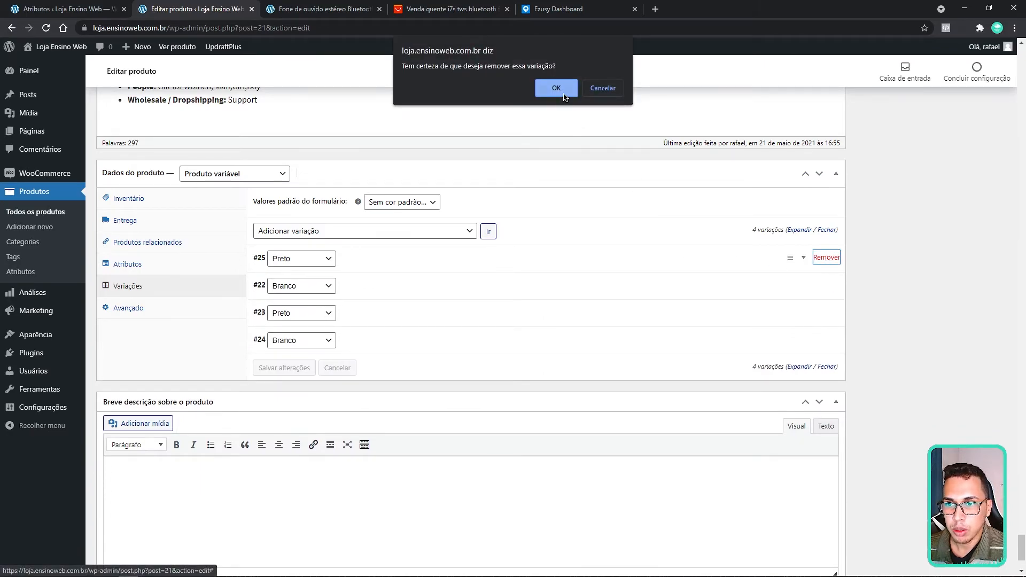
pyautogui.click(556, 89)
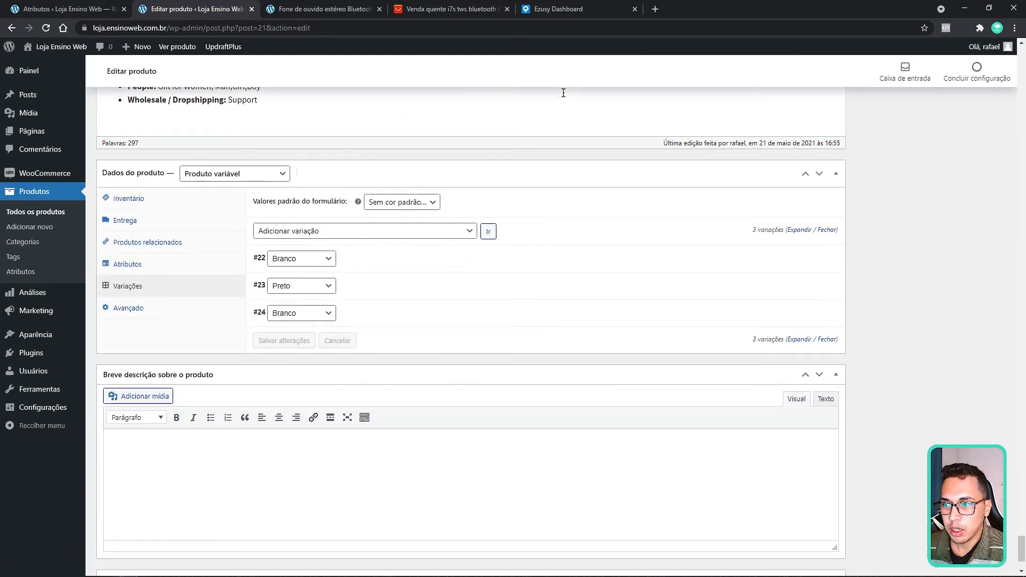
# Step: Check the Branco variations and remove the single-earphone one (#24) from the product
pyautogui.click(363, 317)
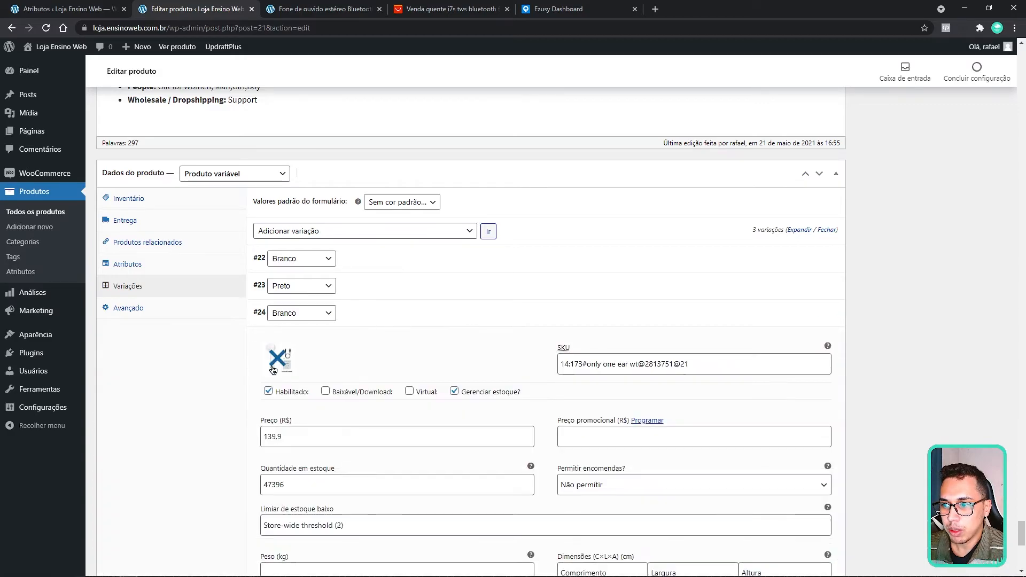
pyautogui.click(362, 321)
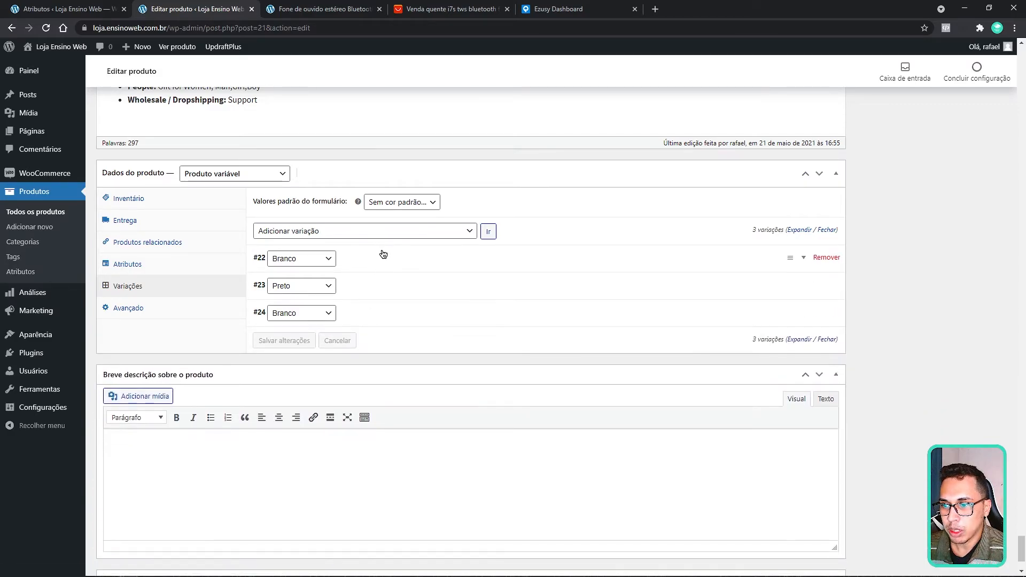
pyautogui.click(384, 256)
pyautogui.click(384, 263)
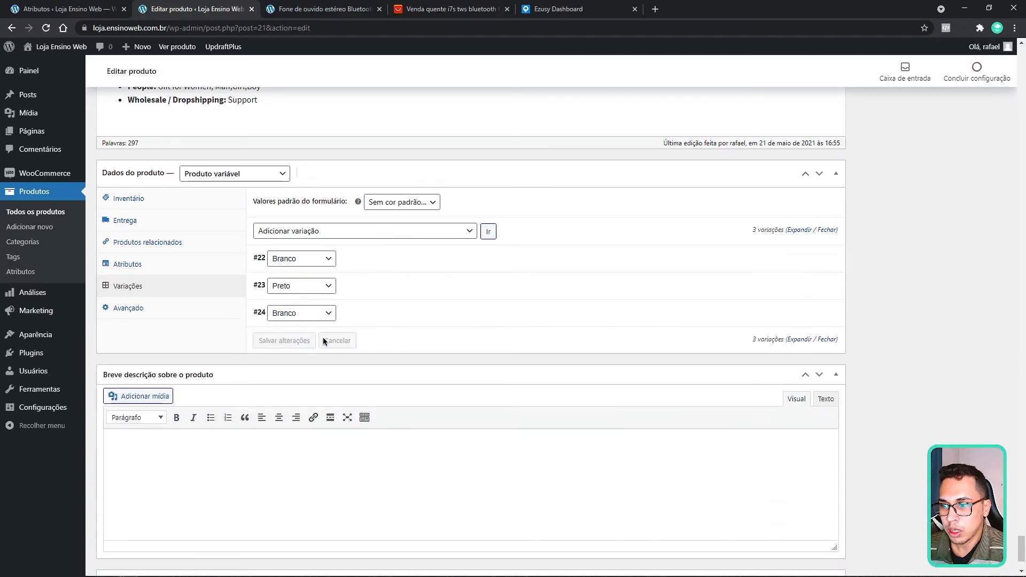
pyautogui.click(365, 321)
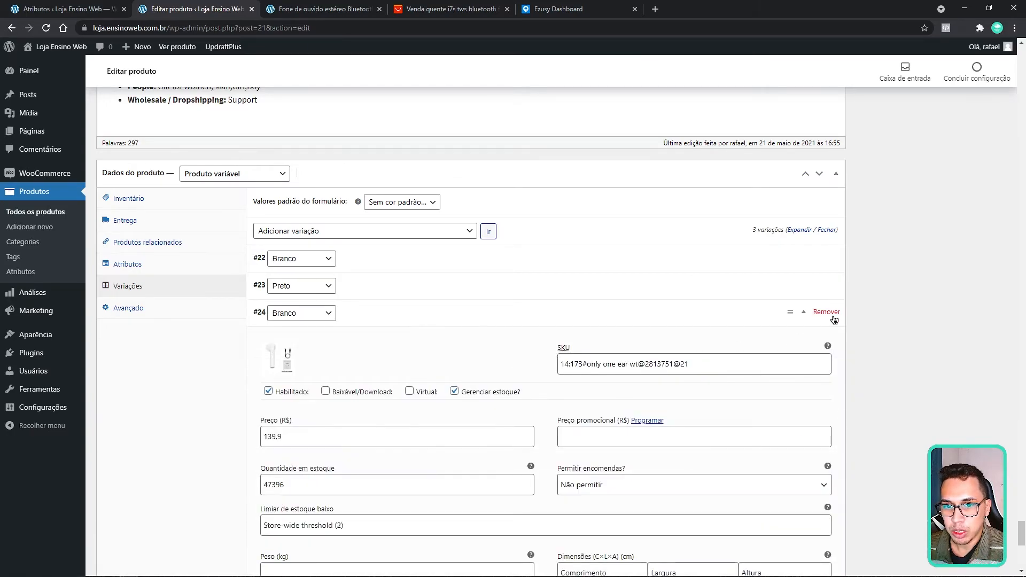
pyautogui.click(826, 312)
pyautogui.click(567, 90)
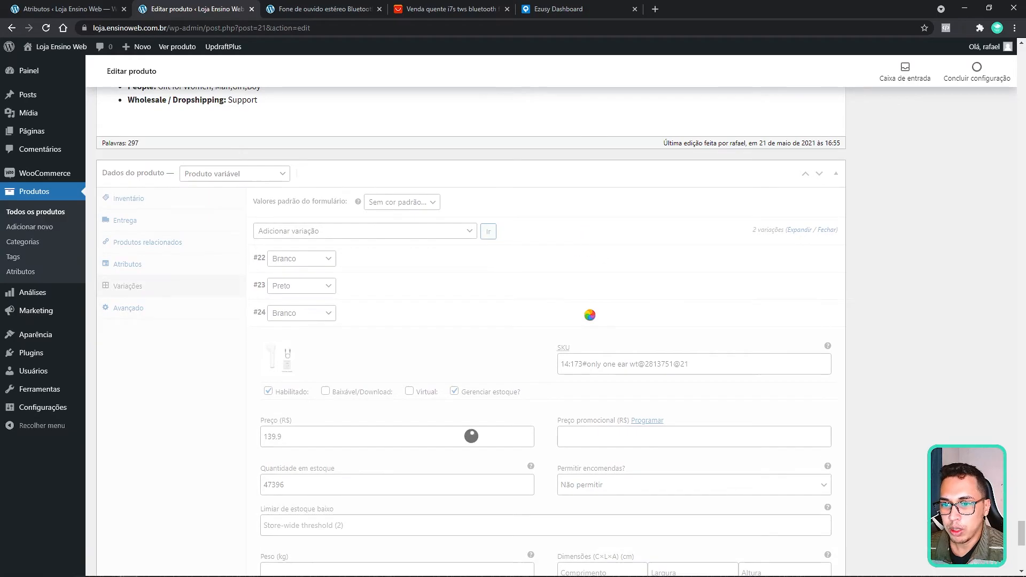
# Step: Reload the store's product page and check the image, price and stock for cor Branco and Preto
pyautogui.click(307, 8)
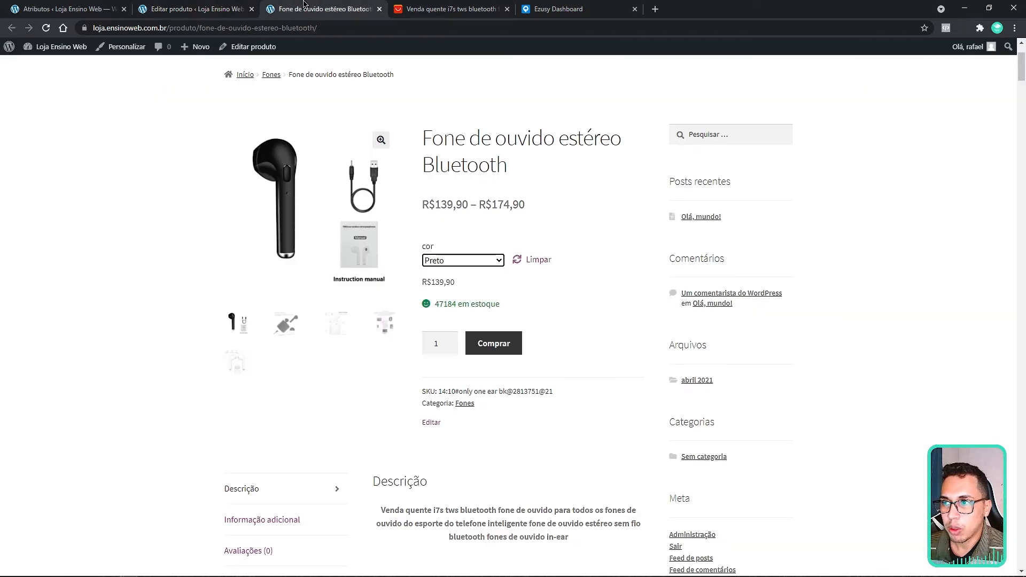
pyautogui.click(46, 29)
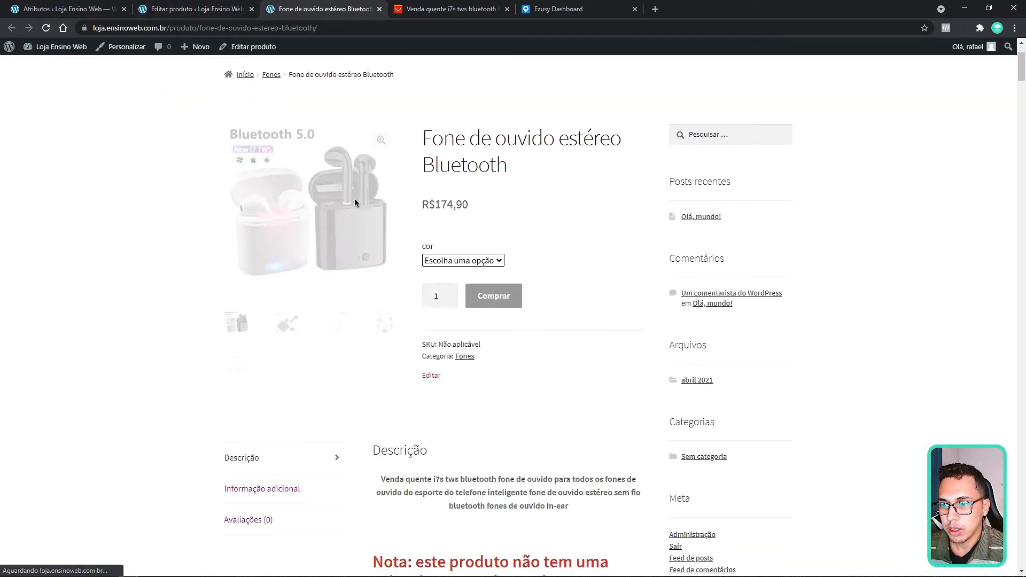
pyautogui.click(485, 263)
pyautogui.click(444, 285)
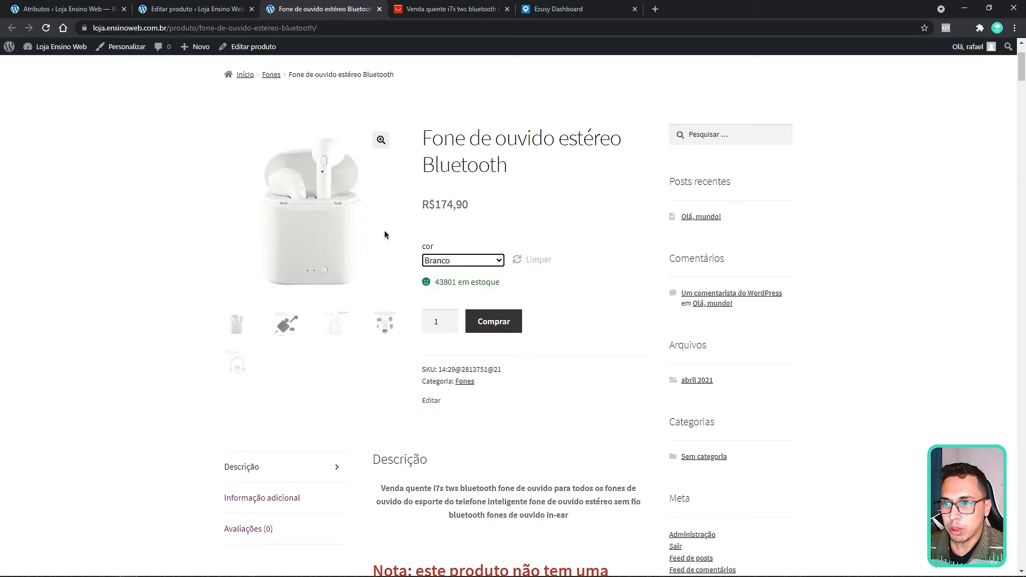
pyautogui.click(463, 261)
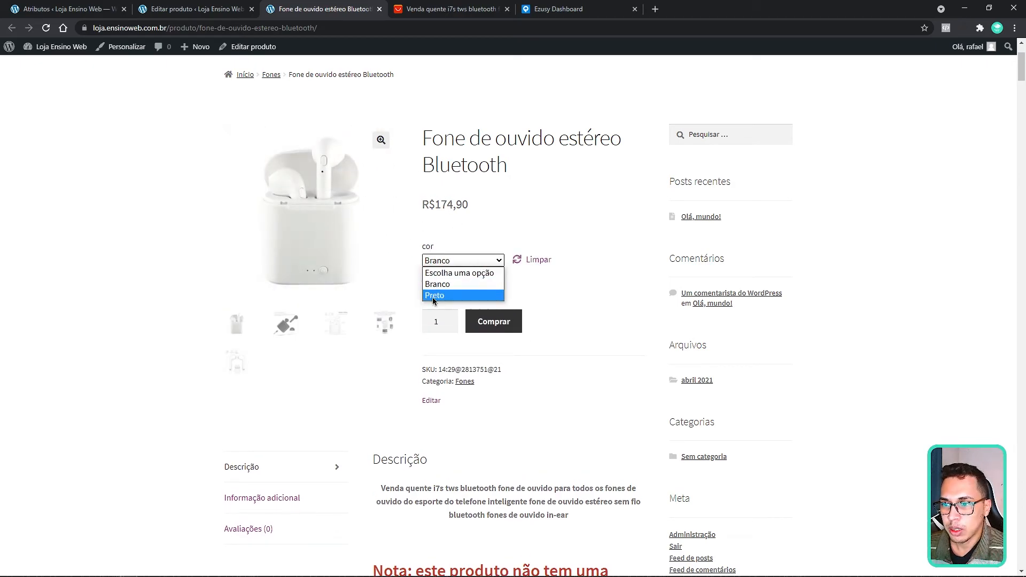
pyautogui.click(460, 291)
pyautogui.click(463, 261)
pyautogui.click(460, 295)
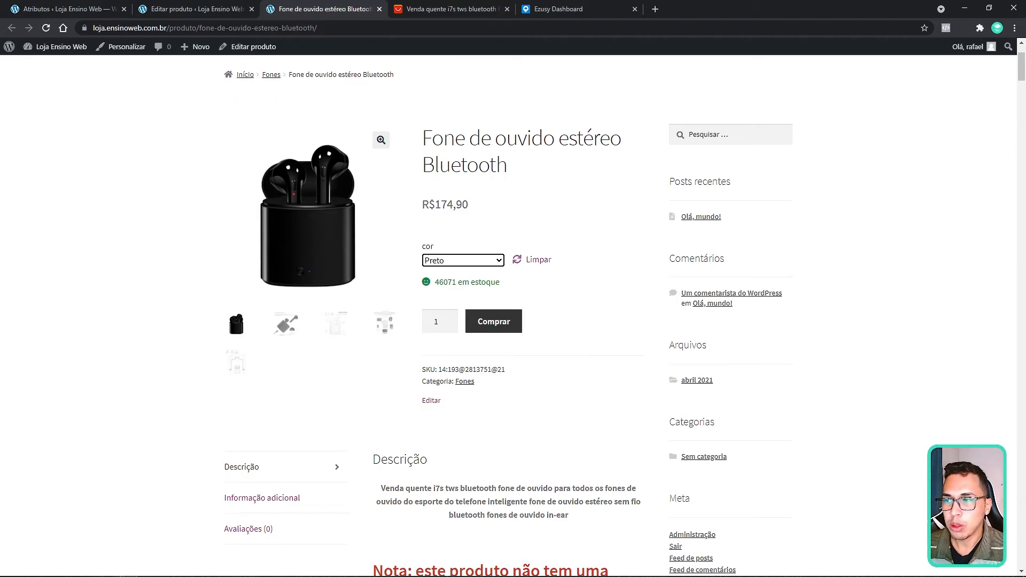
# Step: Examine the SKU of the Branco variation and compare it with the WHITE option on the AliExpress listing
pyautogui.click(173, 7)
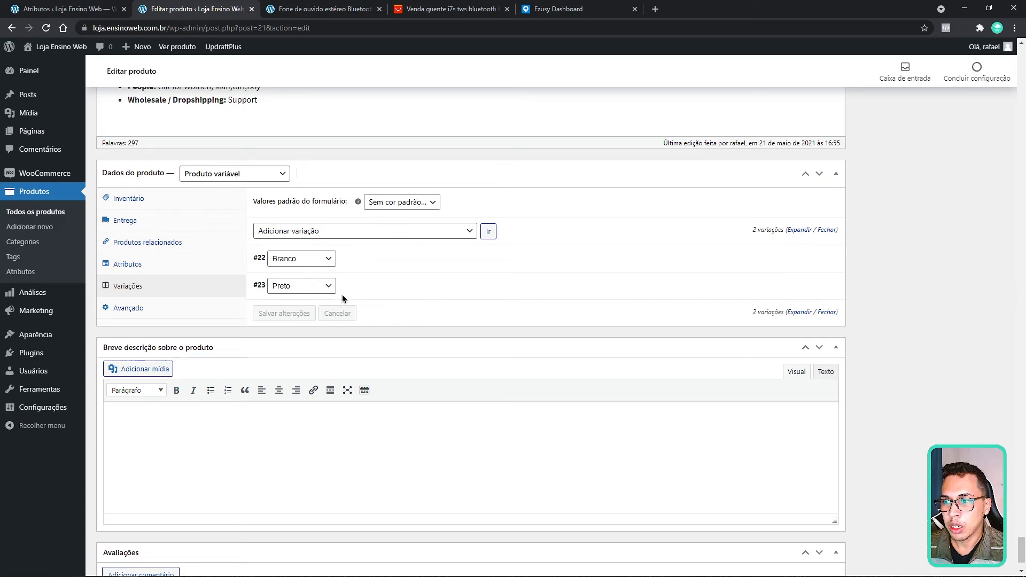
pyautogui.click(410, 262)
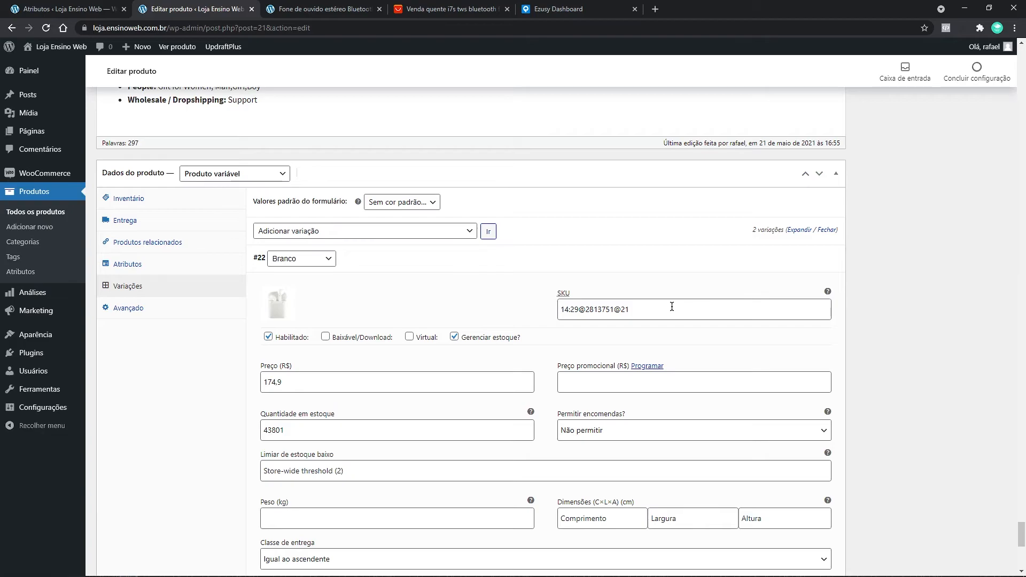
pyautogui.moveTo(646, 306); pyautogui.dragTo(543, 313)
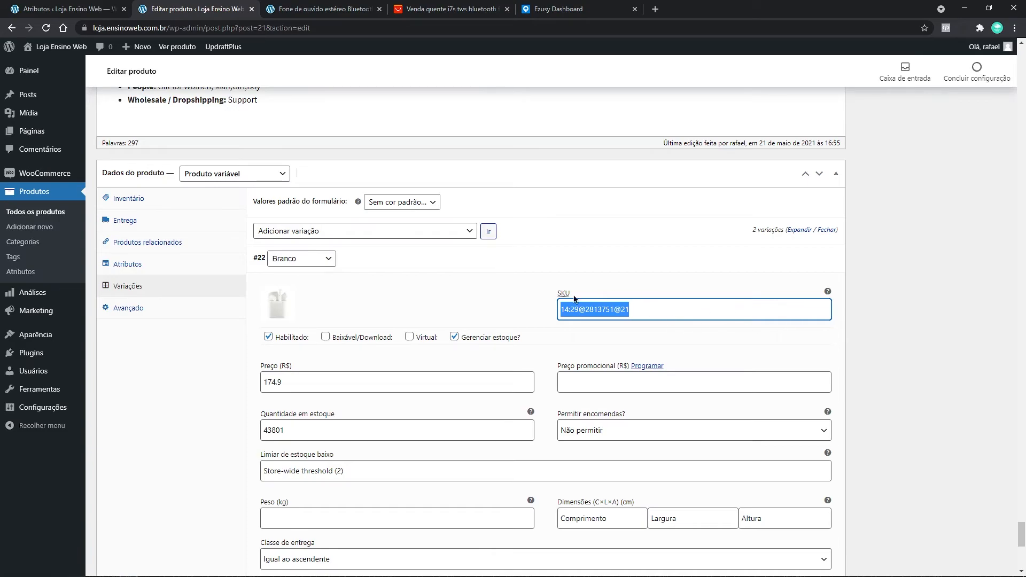
pyautogui.click(423, 9)
pyautogui.click(462, 353)
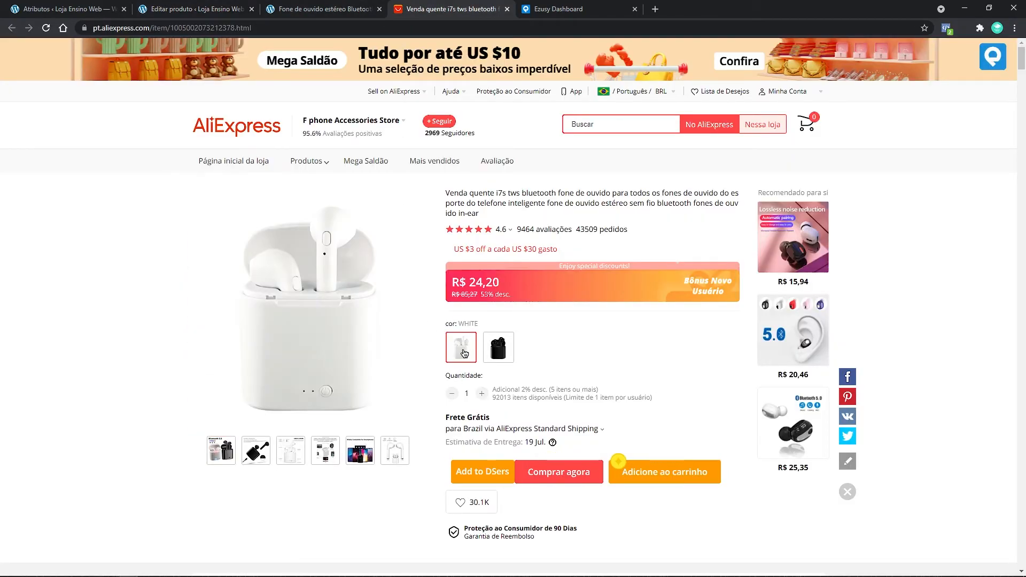
pyautogui.click(171, 9)
pyautogui.click(471, 7)
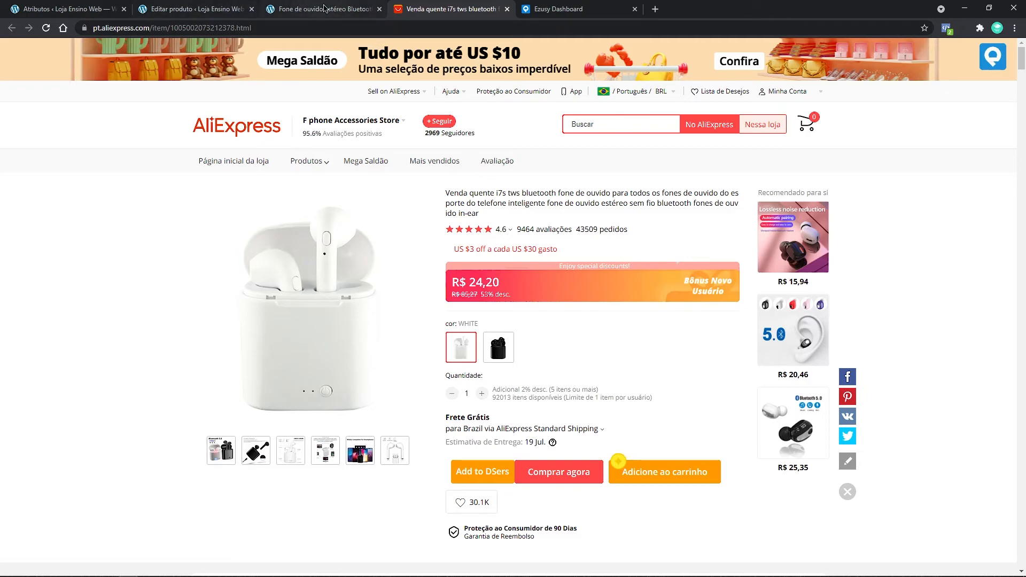
# Step: Collapse the Branco variation in the product editor and examine the SKU of the Preto variation
pyautogui.click(211, 7)
pyautogui.click(477, 262)
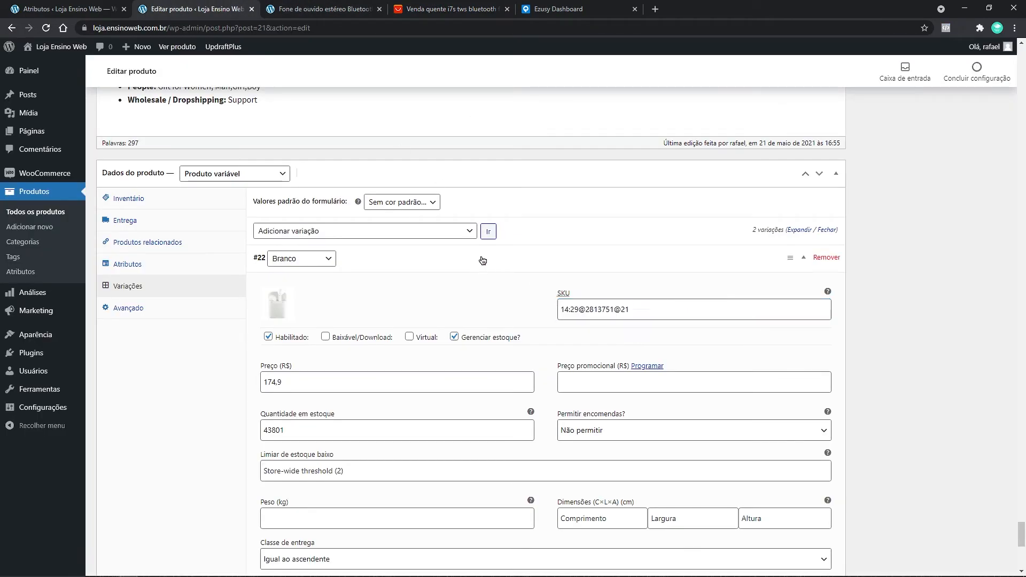
pyautogui.click(555, 286)
pyautogui.moveTo(682, 338); pyautogui.dragTo(578, 325)
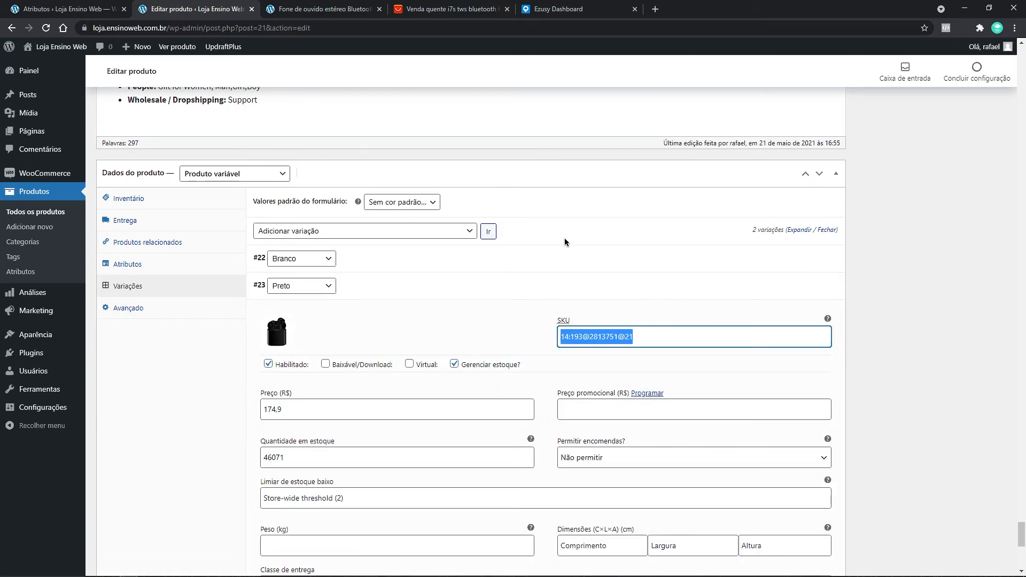
# Step: Look over the Ezusy product list and the store page, and review the Branco variation's SKU before collapsing its details
pyautogui.click(588, 9)
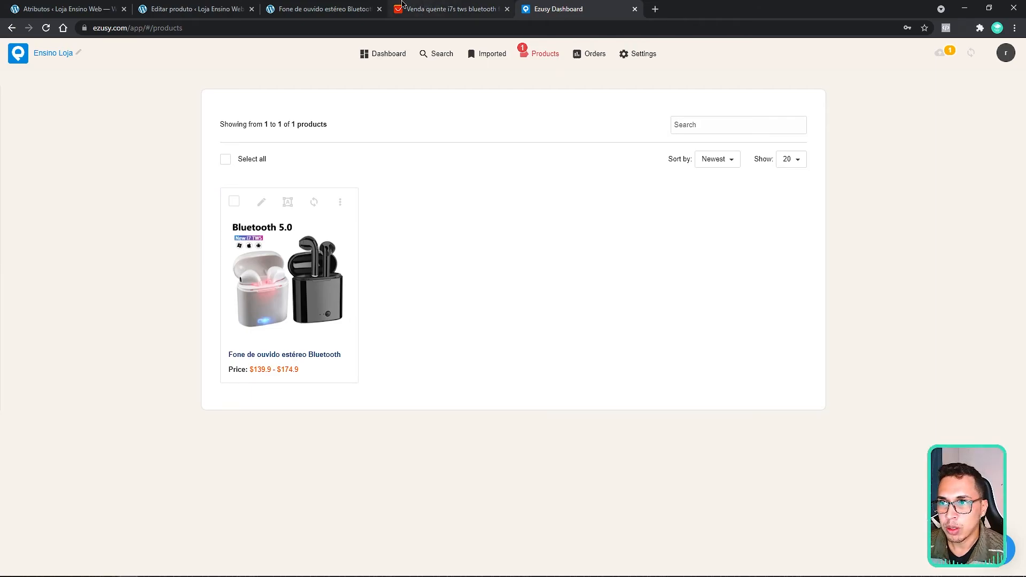
pyautogui.click(281, 11)
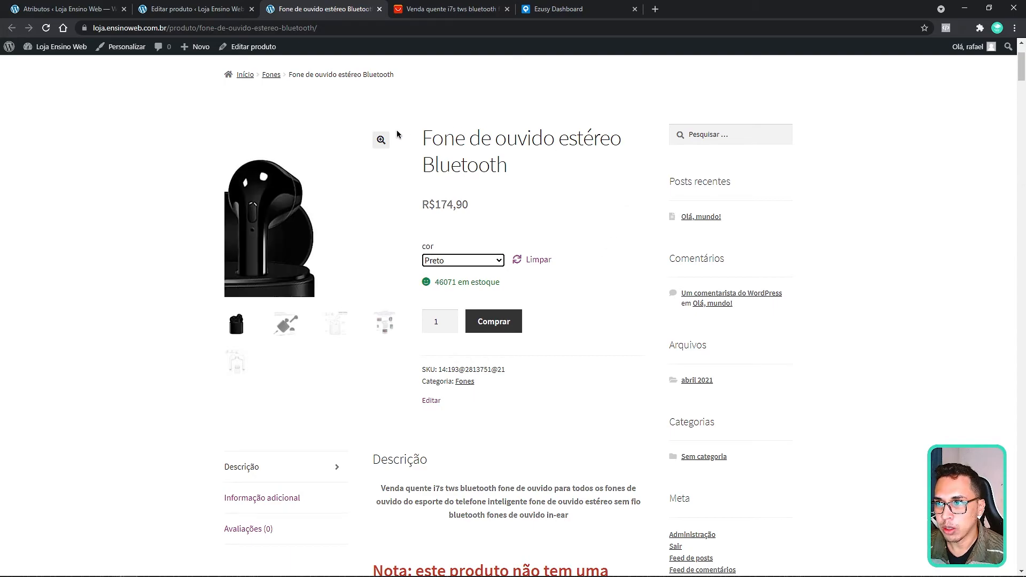
pyautogui.click(180, 8)
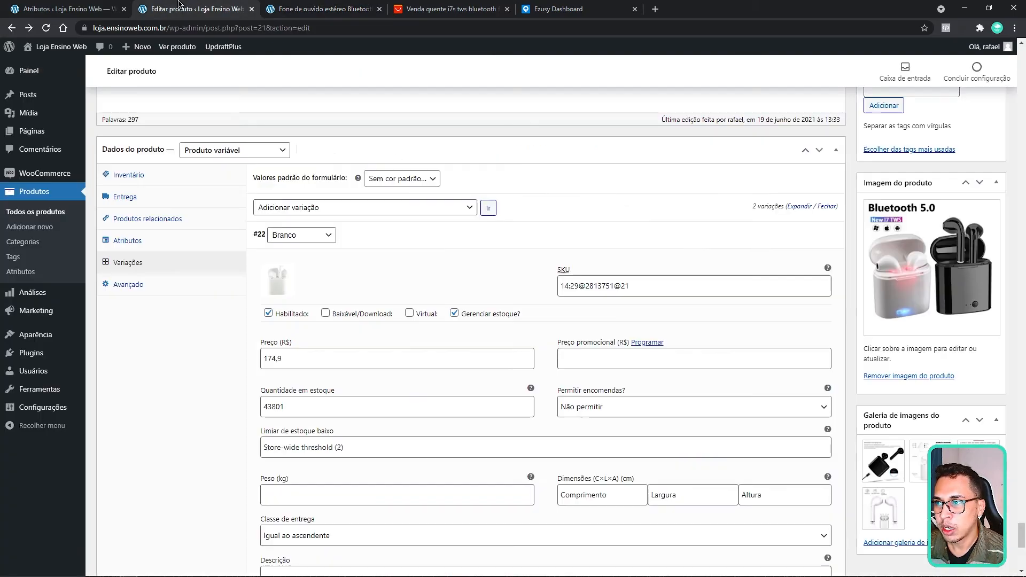
pyautogui.tripleClick(643, 290)
pyautogui.click(447, 251)
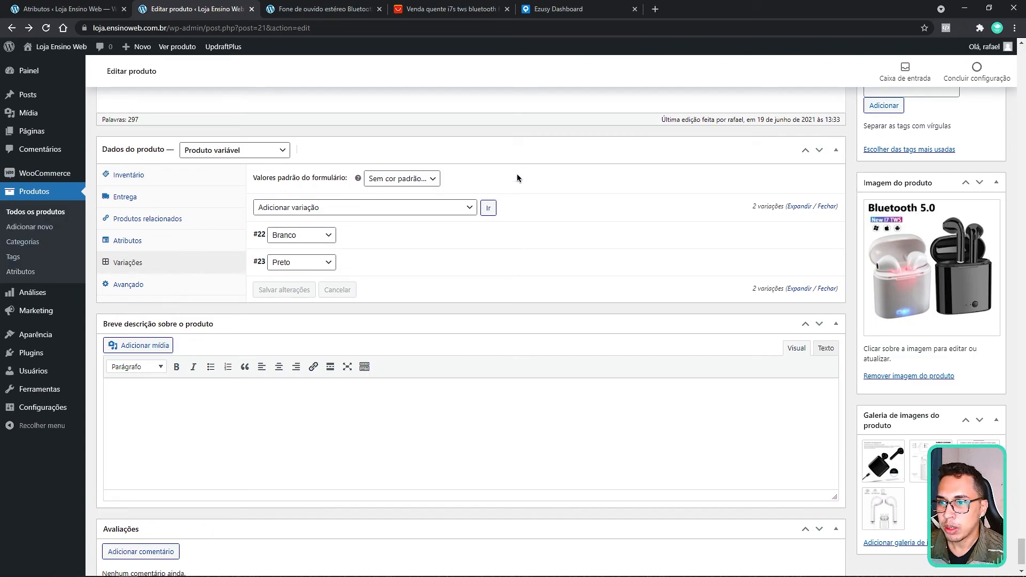
# Step: Open the store's global product attributes and examine the terms configured for cor and Tamanho
pyautogui.click(21, 273)
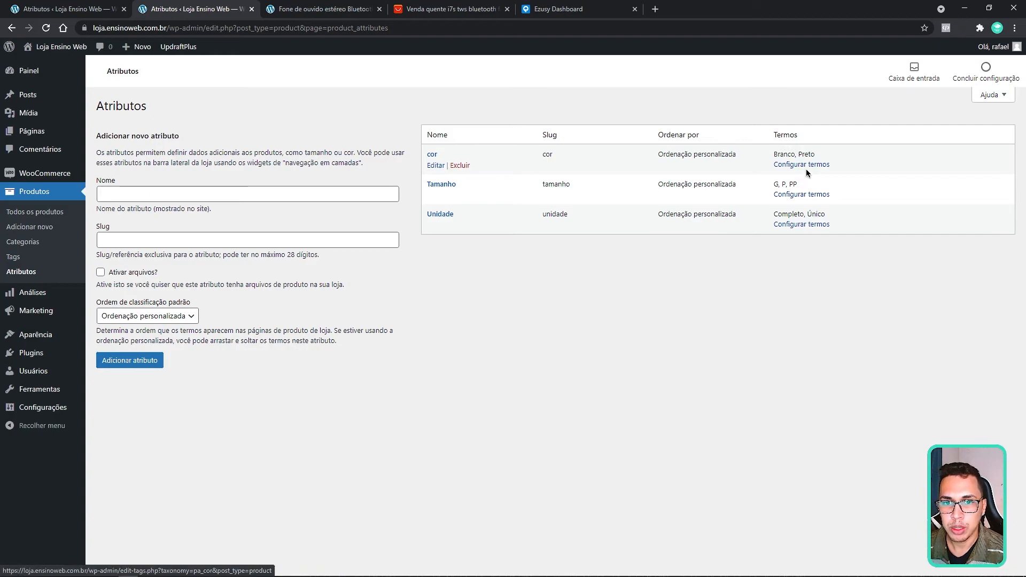
pyautogui.moveTo(774, 155); pyautogui.dragTo(825, 162)
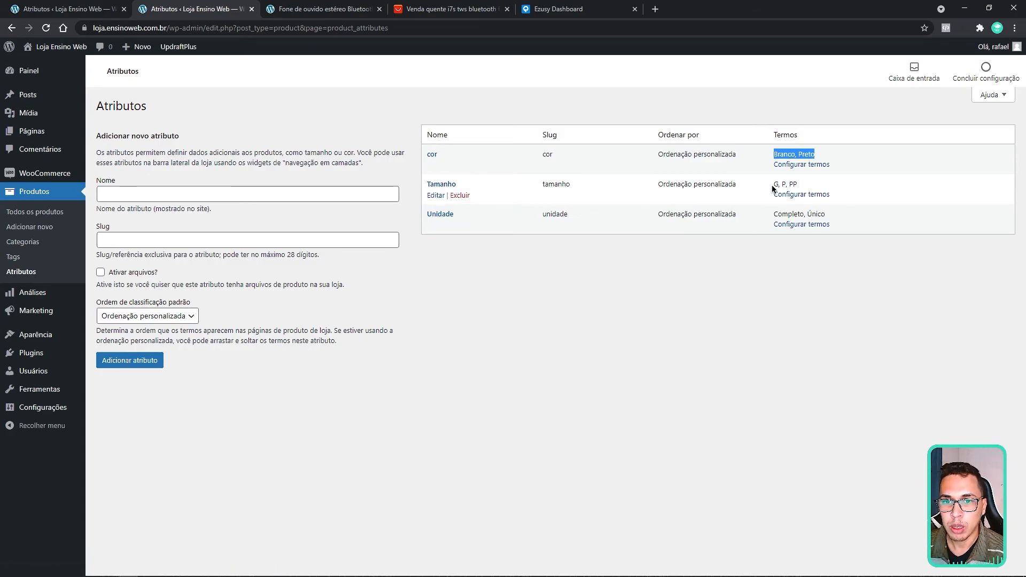
pyautogui.moveTo(774, 184); pyautogui.dragTo(808, 185)
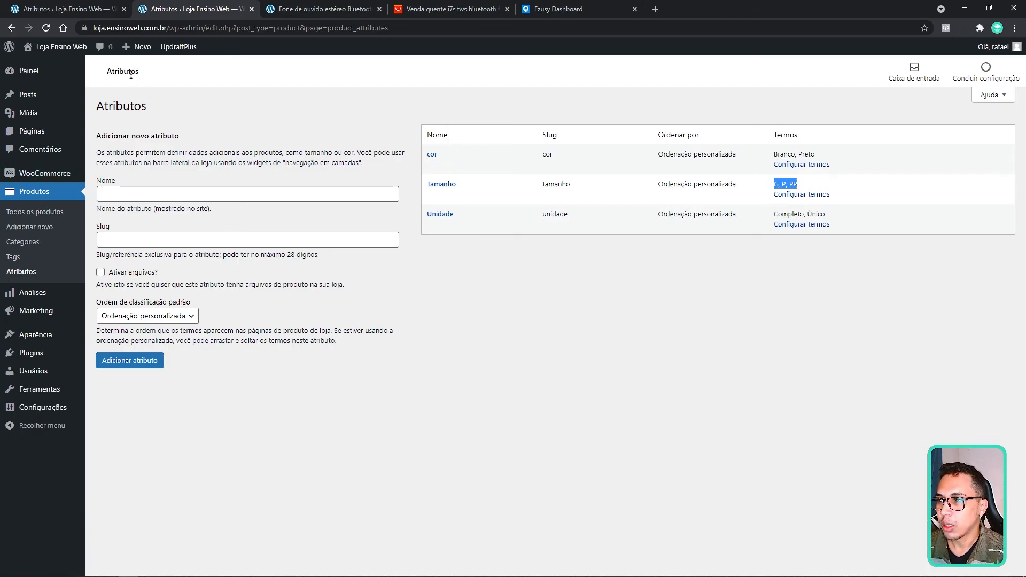
# Step: Reopen the earphones product for editing from its store page and display its product attributes
pyautogui.click(321, 8)
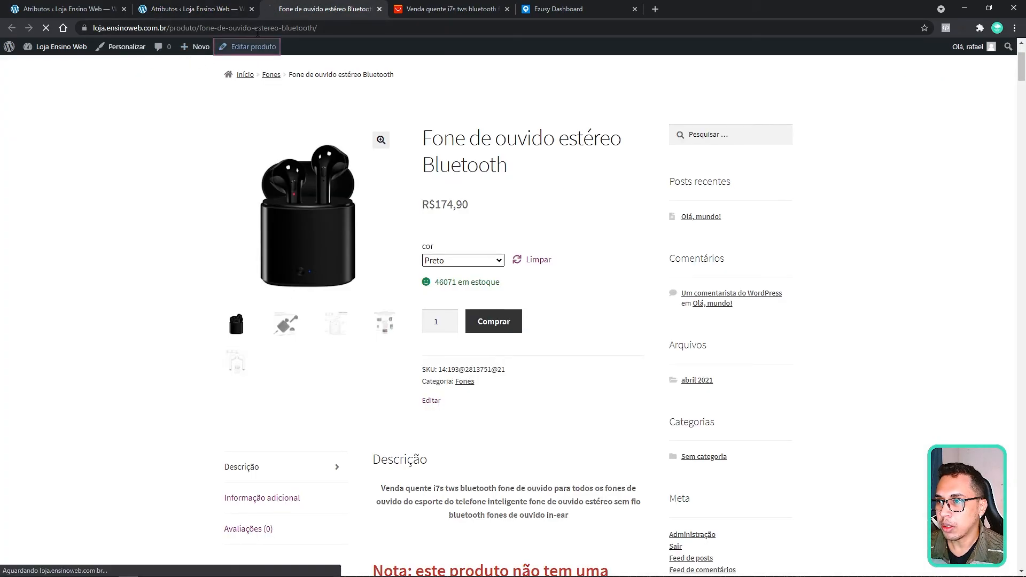
pyautogui.click(252, 9)
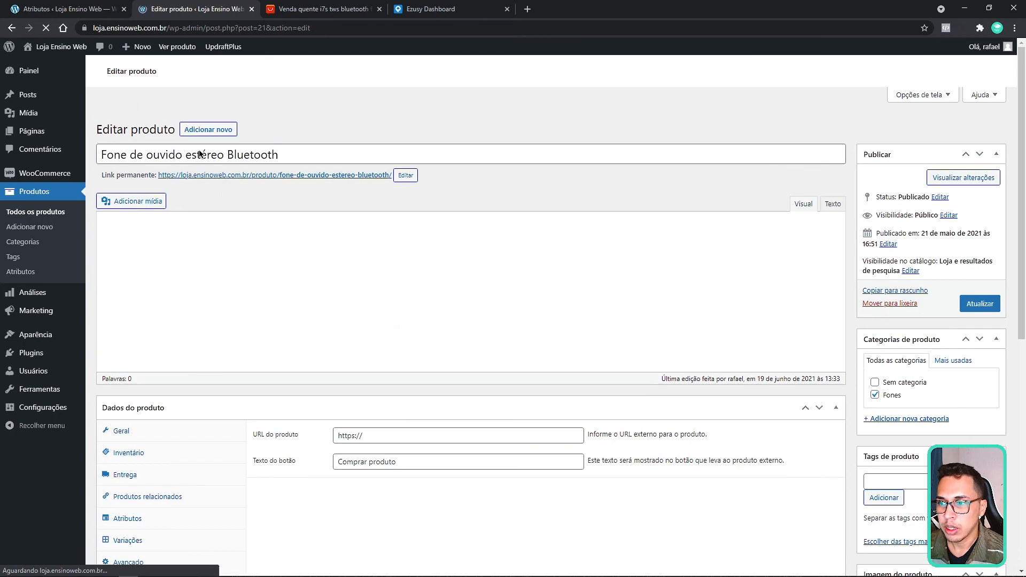
pyautogui.scroll(-20, 998, 387)
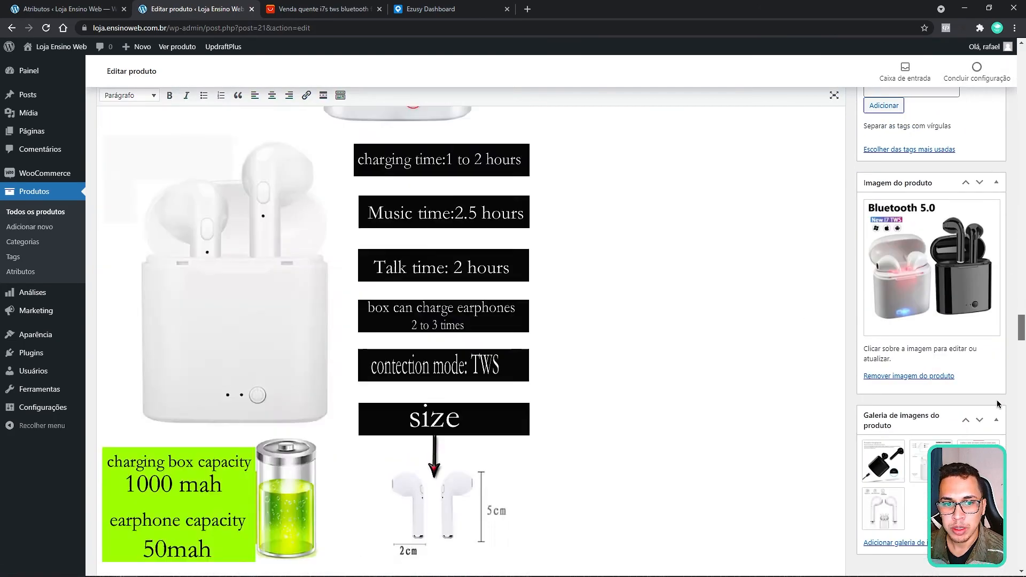
pyautogui.scroll(-8, 350, 386)
pyautogui.click(142, 323)
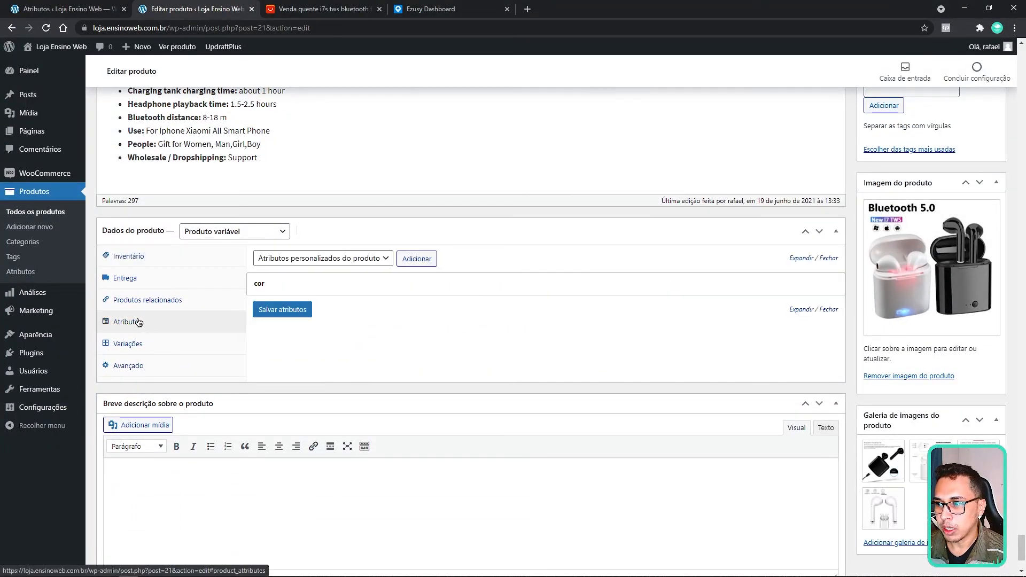
# Step: Examine the values available for the product's cor attribute and check which other attributes can be added
pyautogui.click(421, 292)
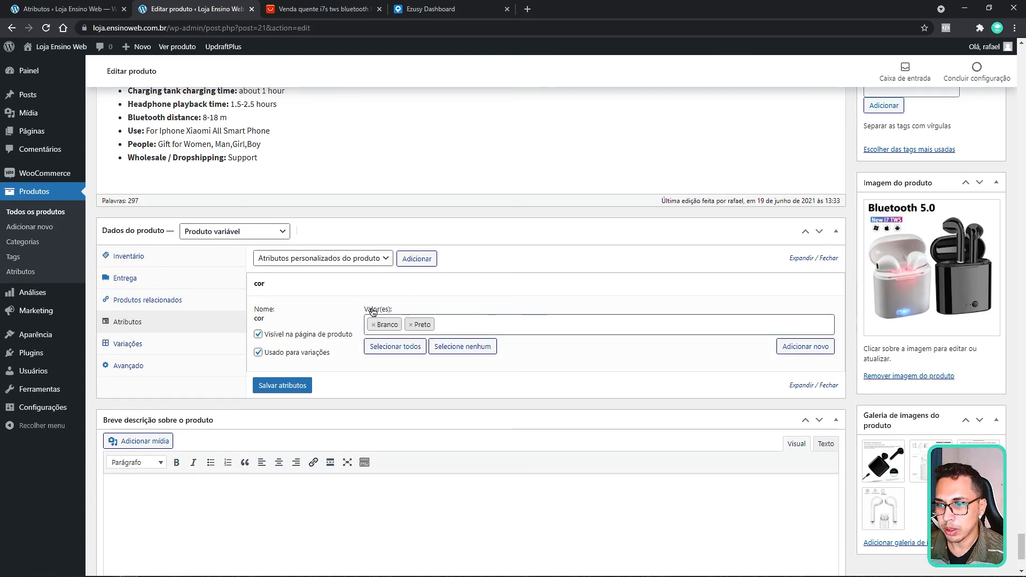
pyautogui.click(457, 327)
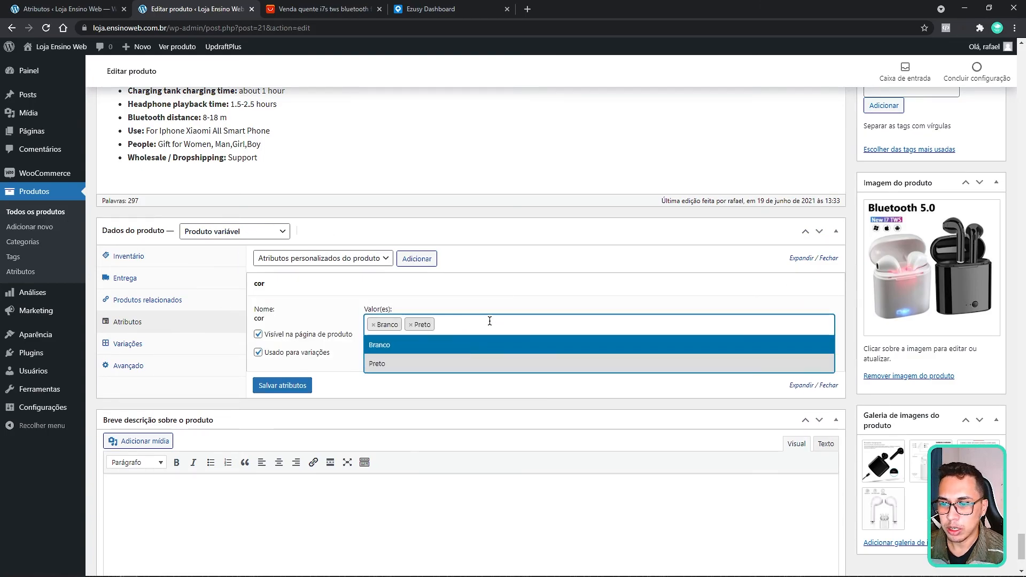
pyautogui.click(484, 284)
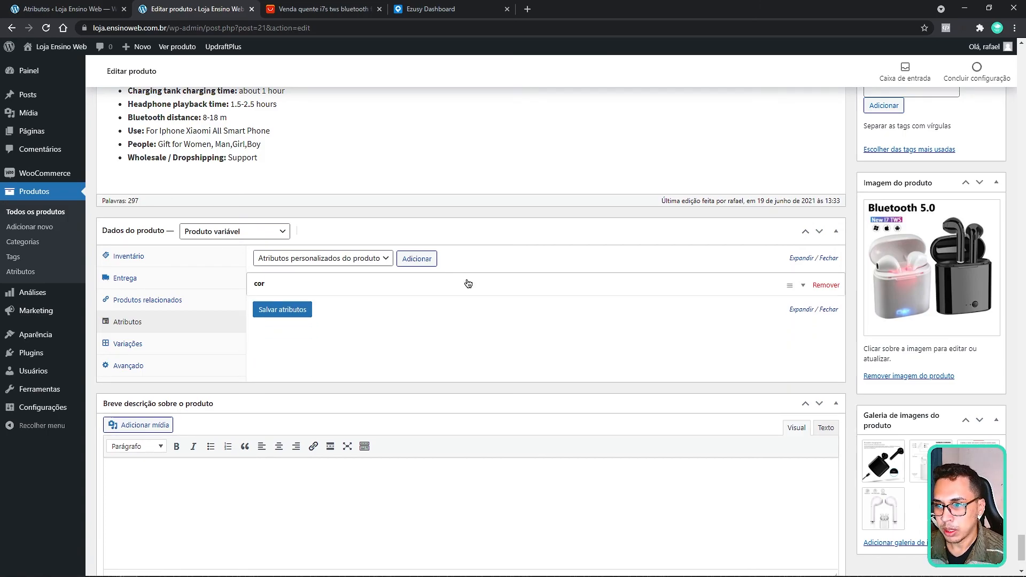
pyautogui.click(469, 284)
pyautogui.click(481, 327)
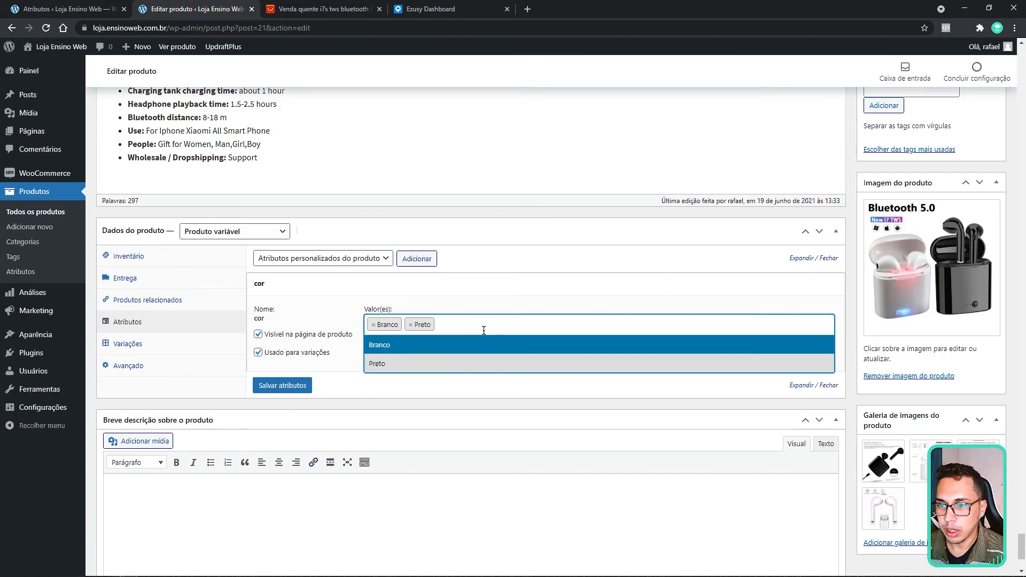
pyautogui.click(470, 284)
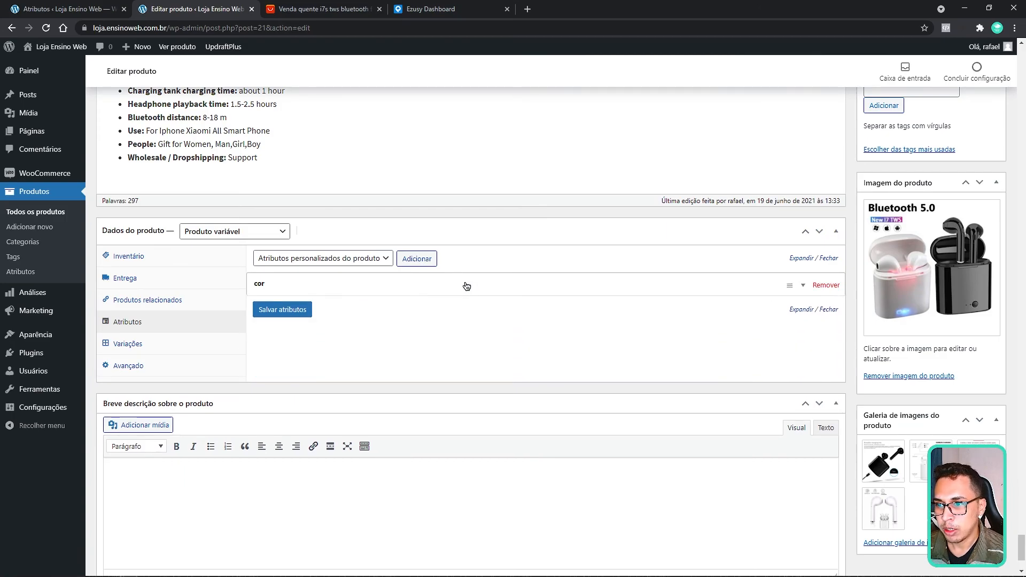
pyautogui.click(340, 259)
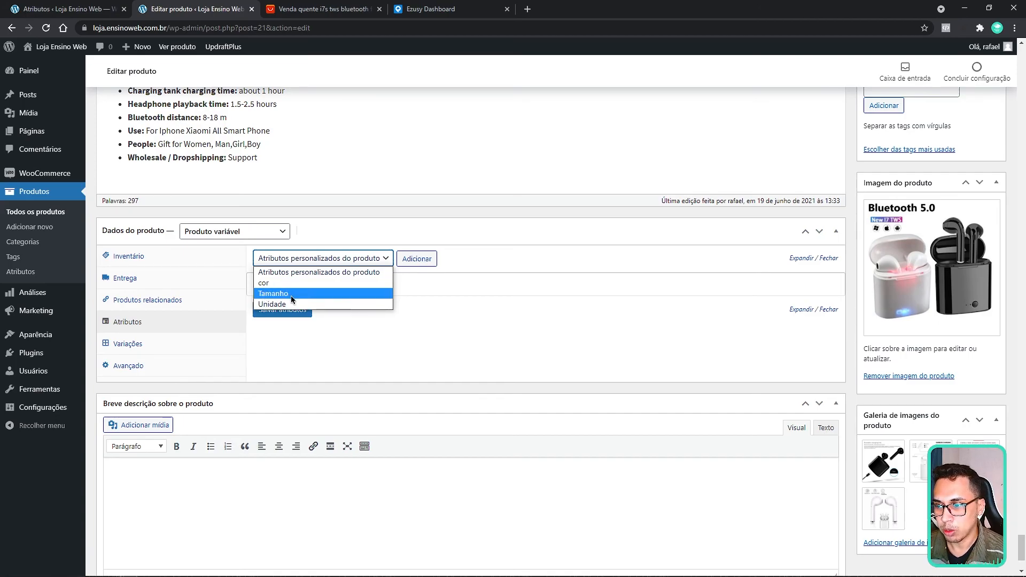
pyautogui.click(471, 341)
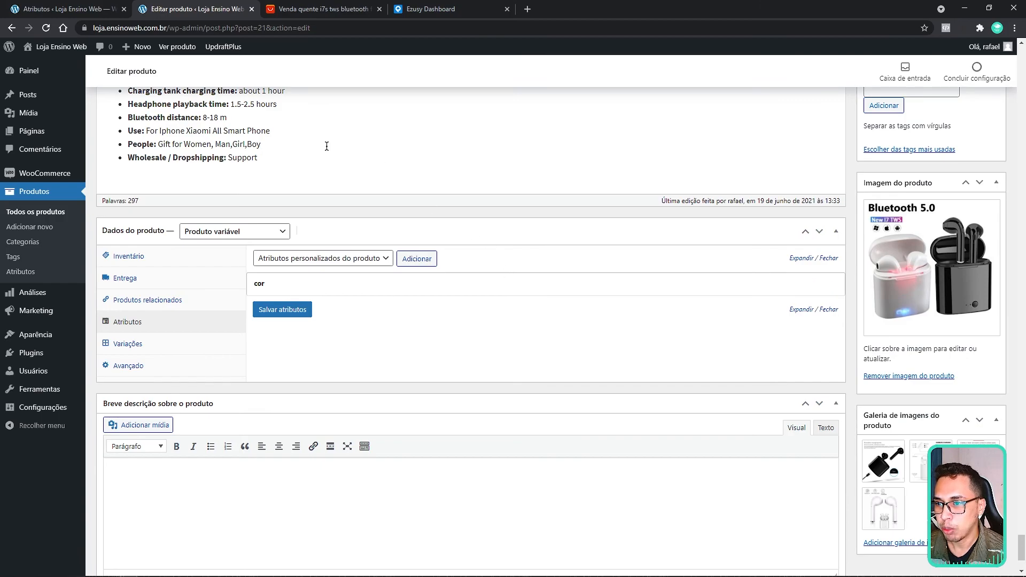
# Step: Review the product's variations against the AliExpress listing's color options and look over the product description
pyautogui.click(146, 343)
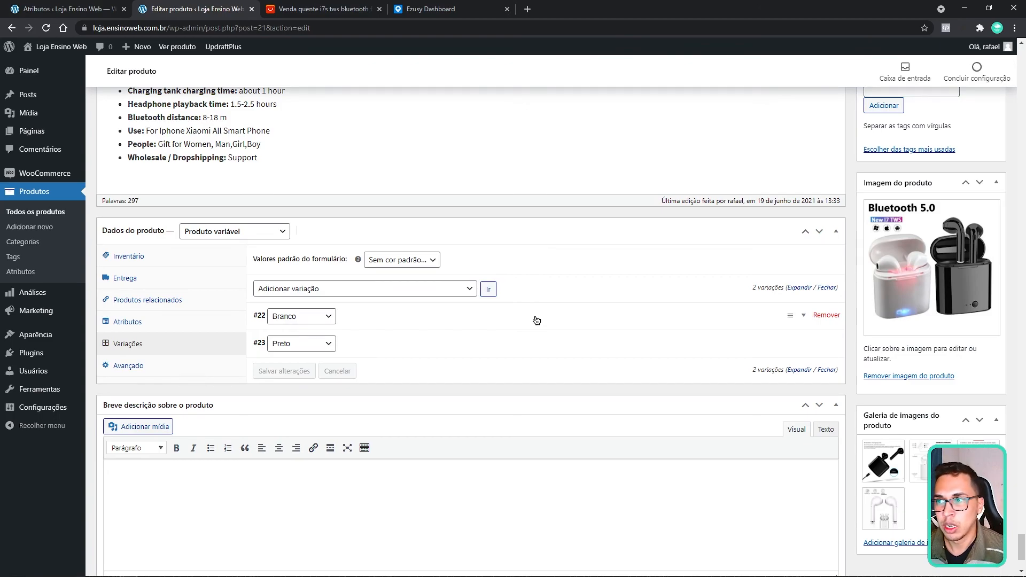
pyautogui.click(326, 10)
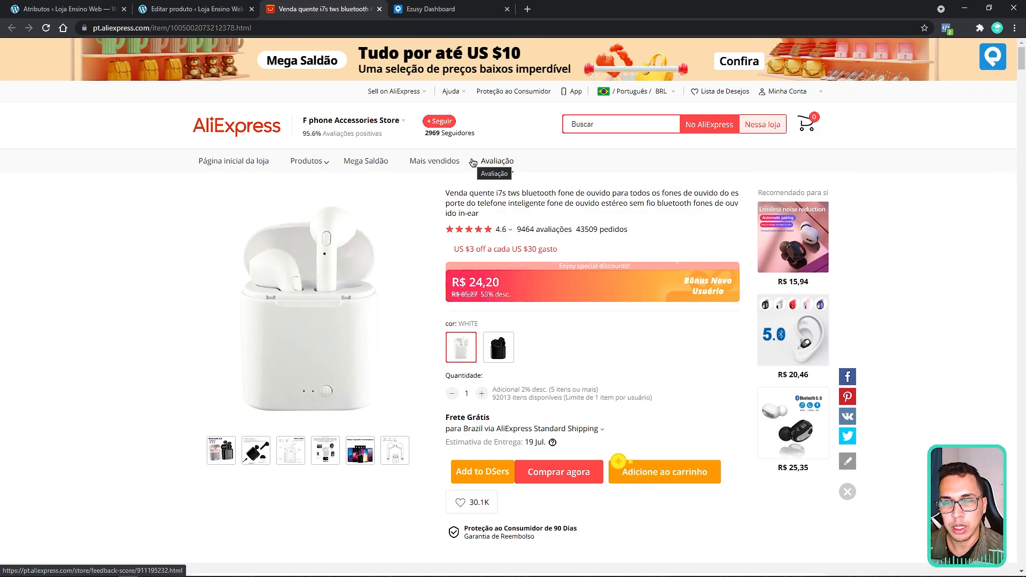
pyautogui.click(206, 8)
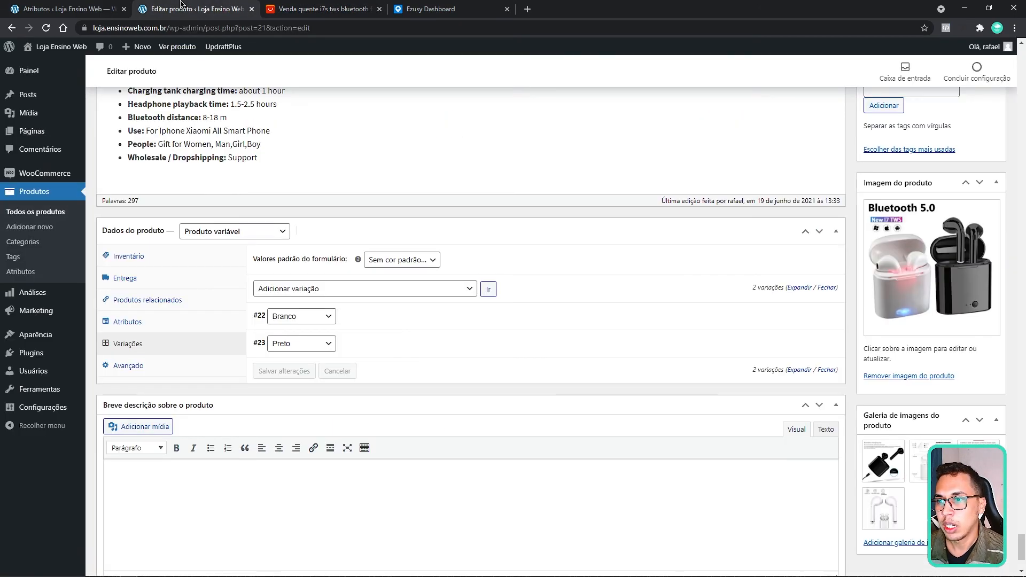
pyautogui.scroll(4, 620, 316)
pyautogui.scroll(5, 867, 371)
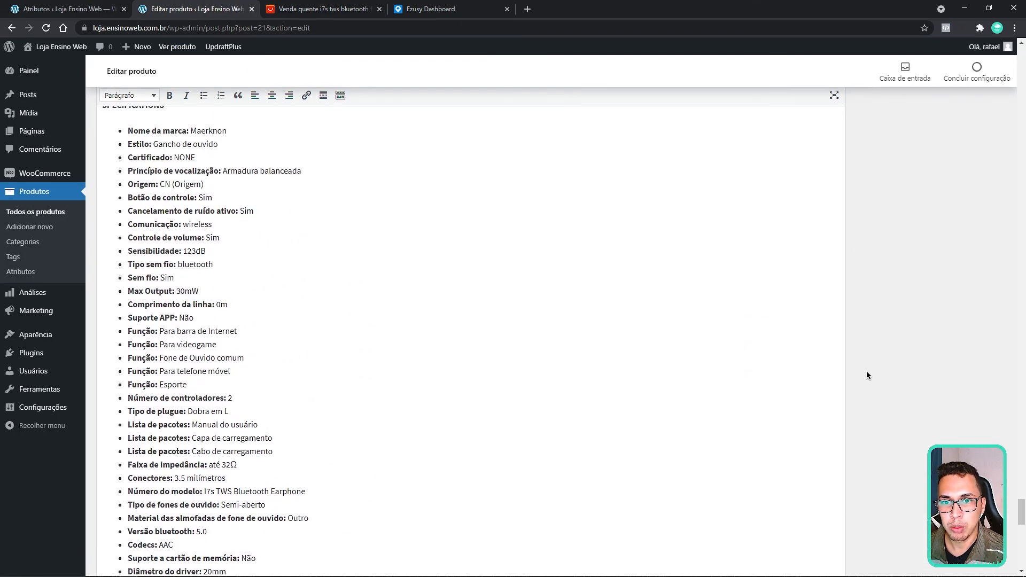
pyautogui.scroll(-8, 868, 379)
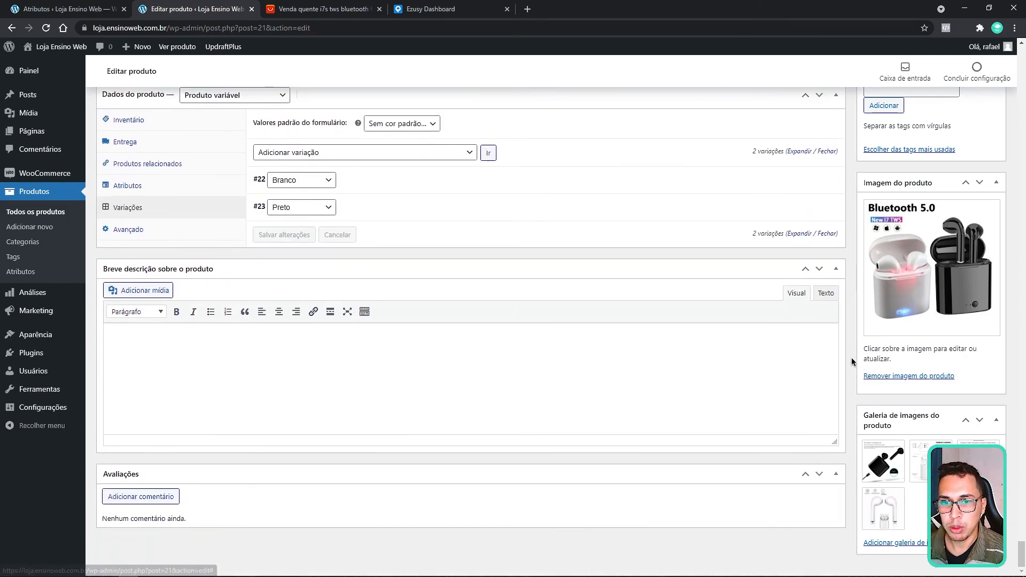